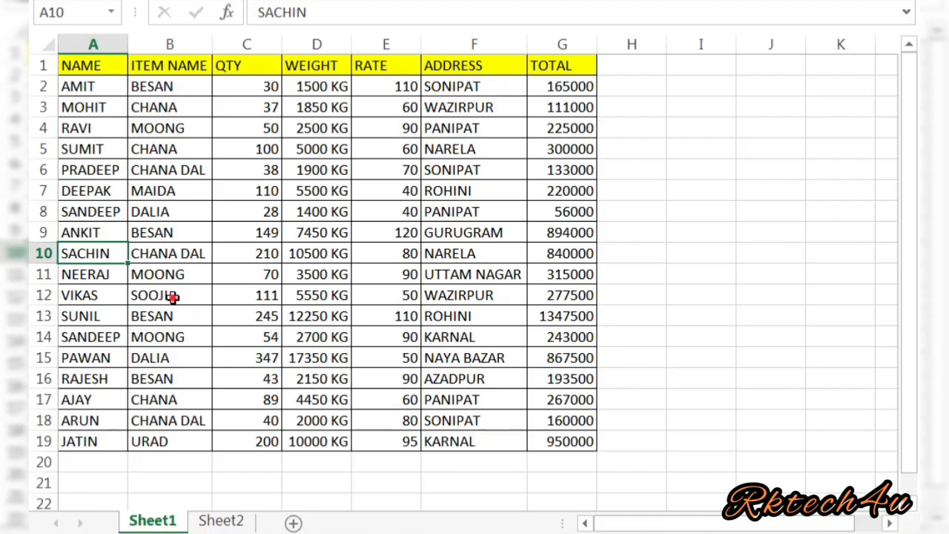
Look over Sheet1 items, then switch to Sheet2 and select the names from PAWAN down.
{"action": "left_click", "coordinate": [171, 297]}
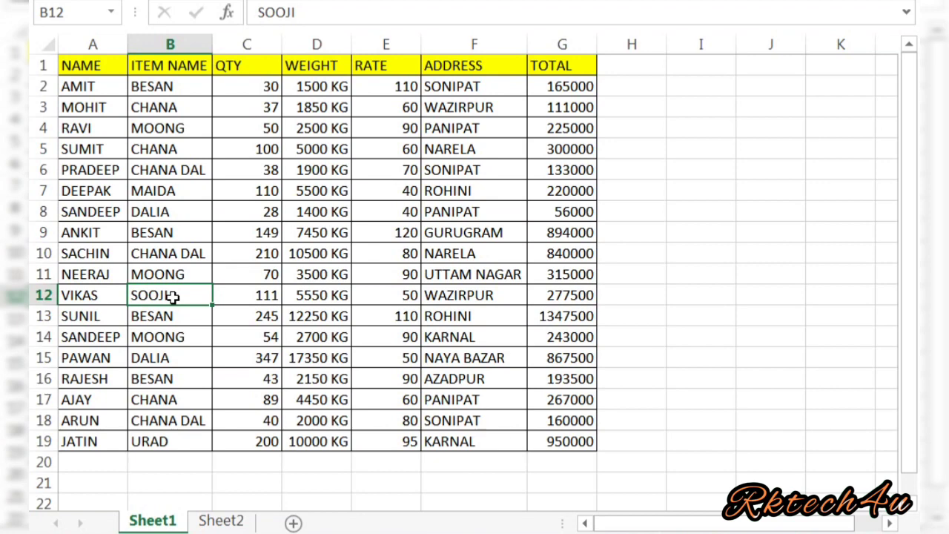
{"action": "left_click", "coordinate": [163, 149]}
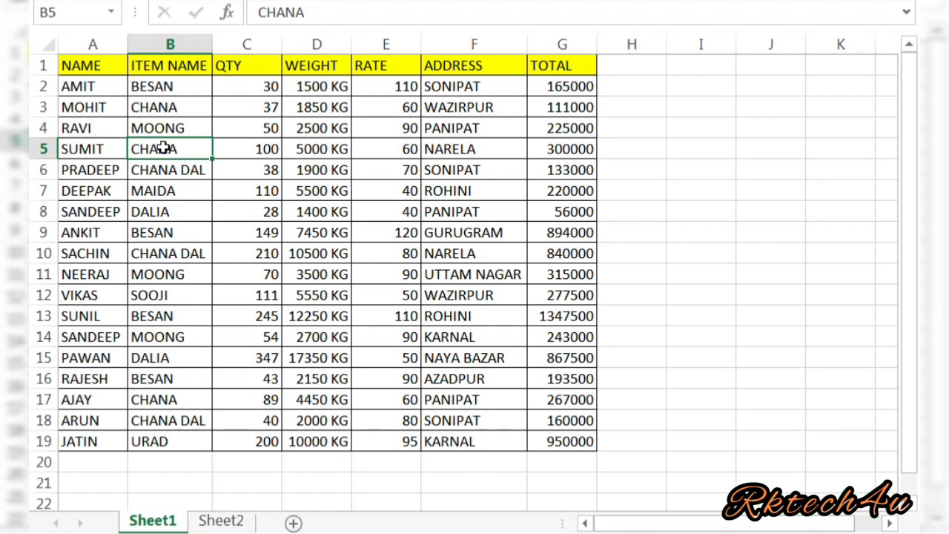
{"action": "left_click", "coordinate": [213, 521]}
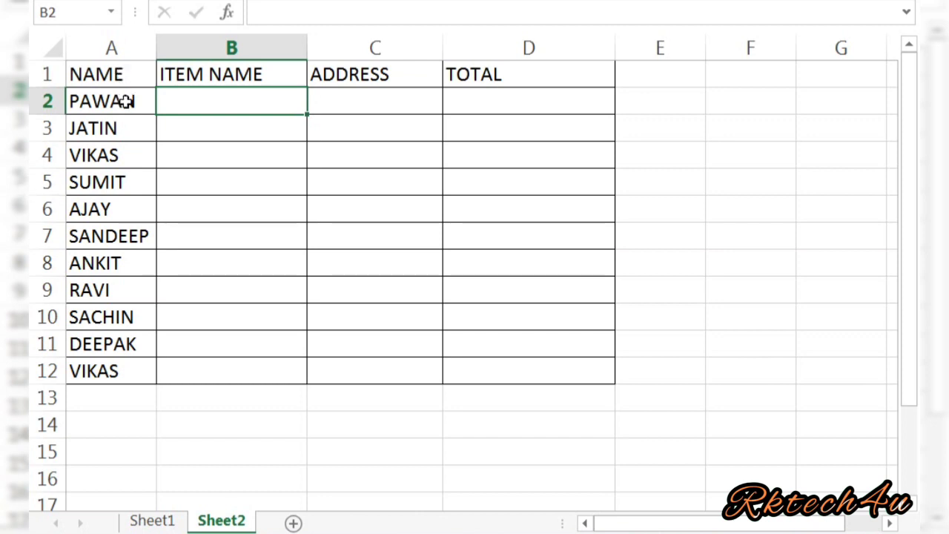
{"action": "left_click", "coordinate": [126, 101]}
{"action": "key", "text": "shift+Down"}
{"action": "key", "text": "shift+Down"}
{"action": "key", "text": "shift+Down"}
{"action": "key", "text": "shift+Down"}
{"action": "key", "text": "shift+Down"}
{"action": "key", "text": "shift+Down"}
{"action": "key", "text": "shift+Down"}
{"action": "key", "text": "shift+Down"}
{"action": "key", "text": "shift+Down"}
{"action": "key", "text": "shift+Down"}
{"action": "key", "text": "shift+Down"}
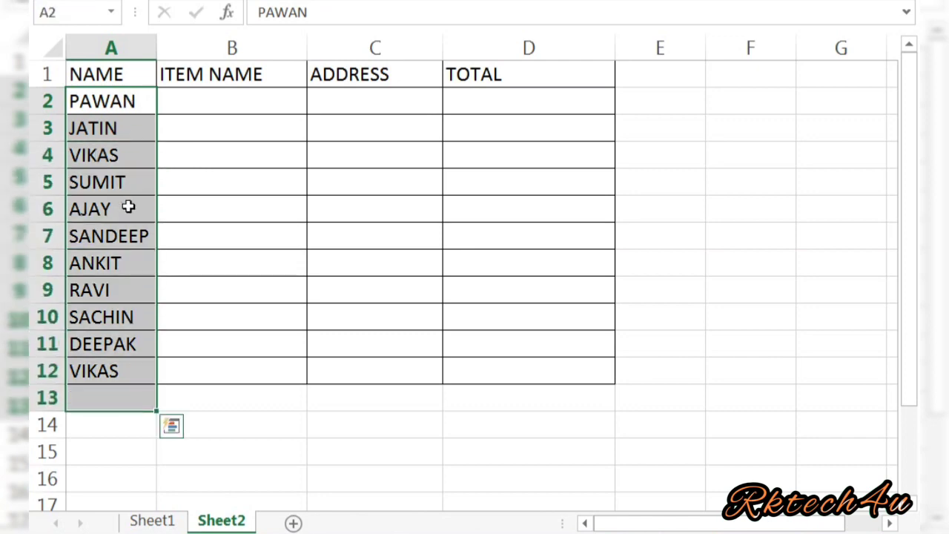
Check SACHIN's row on Sheet1, then return to Sheet2 and select ITEM NAME cell B2.
{"action": "left_click", "coordinate": [173, 524]}
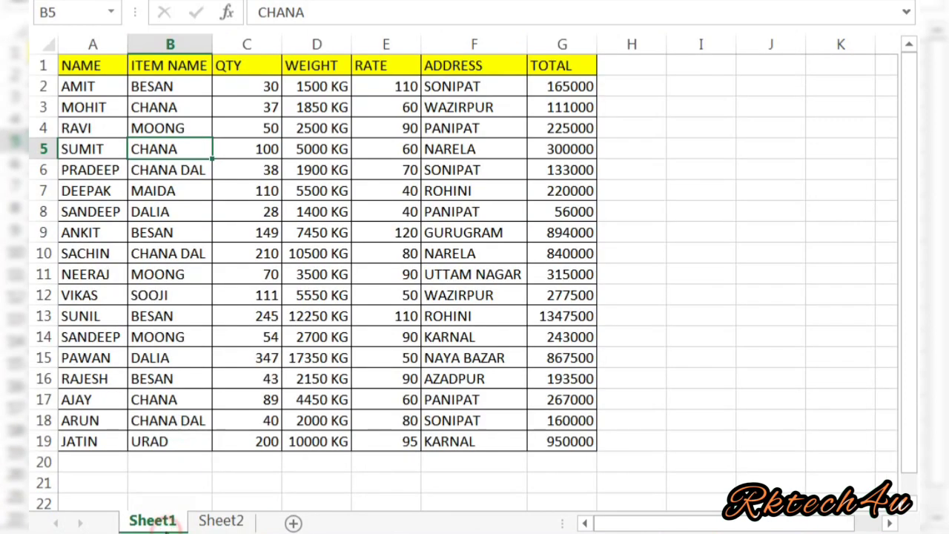
{"action": "left_click", "coordinate": [108, 252]}
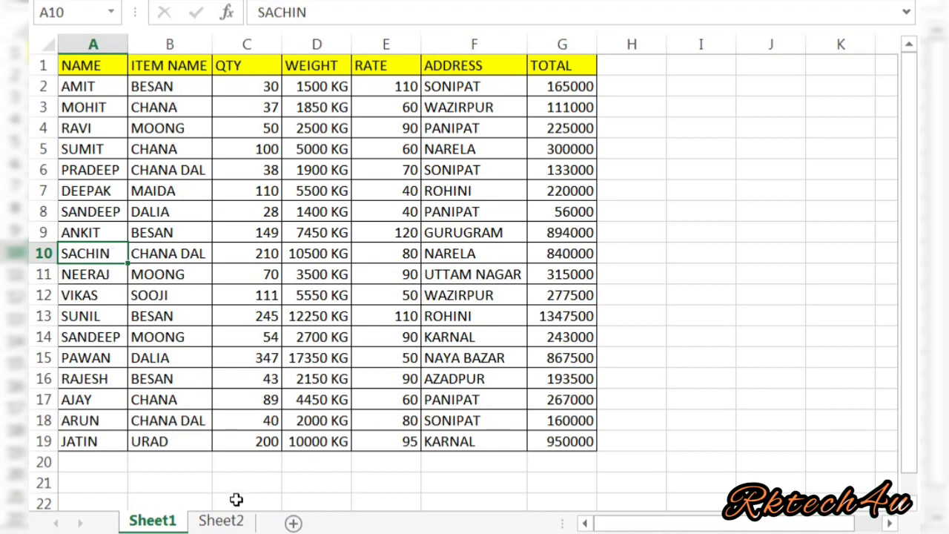
{"action": "left_click", "coordinate": [227, 522]}
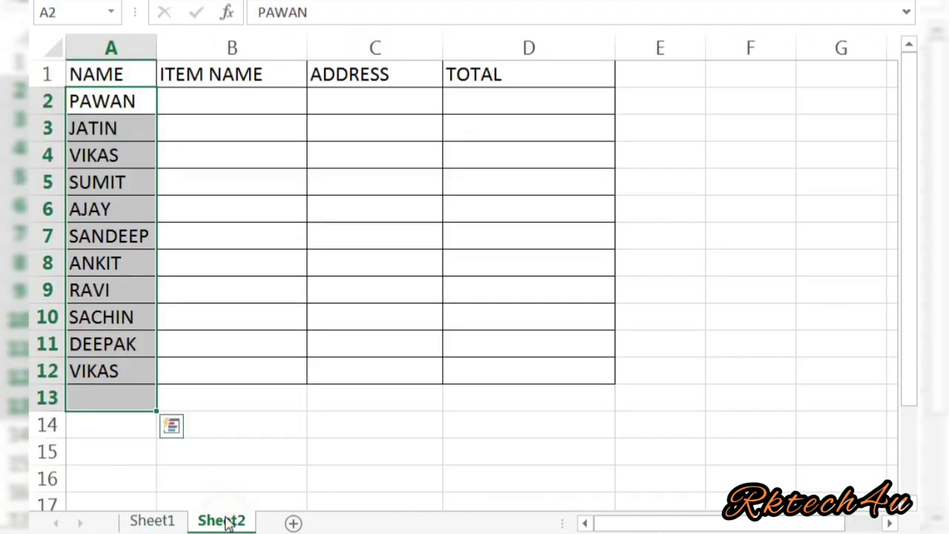
{"action": "left_click", "coordinate": [237, 106]}
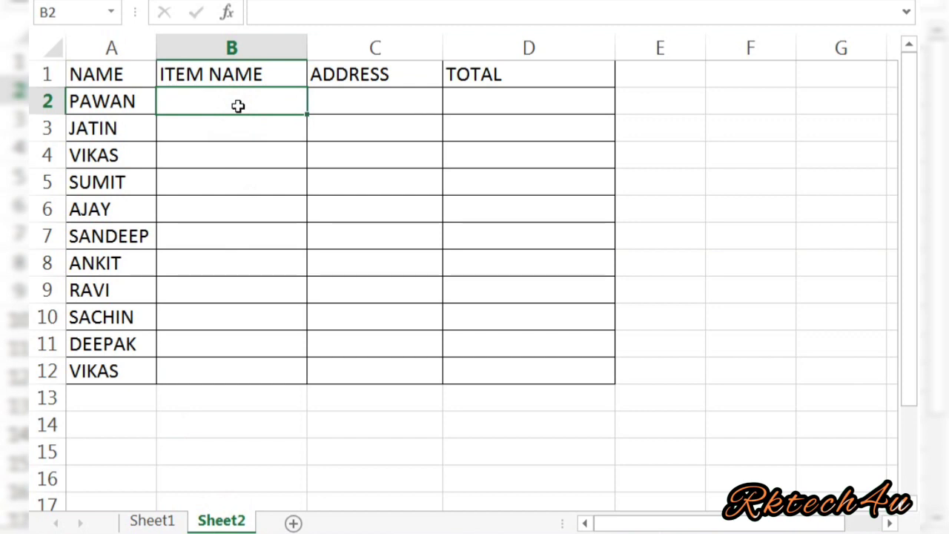
Enter =VLOOKUP(A2,Sheet1!A2:B19,2,0) in Sheet2 B2 so PAWAN's item shows DALIA.
{"action": "type", "text": "=VLO"}
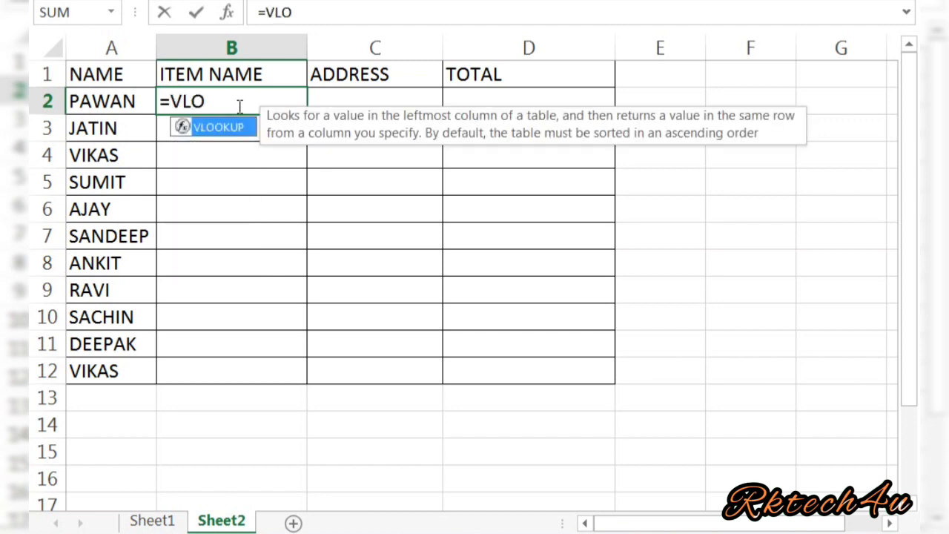
{"action": "key", "text": "Tab"}
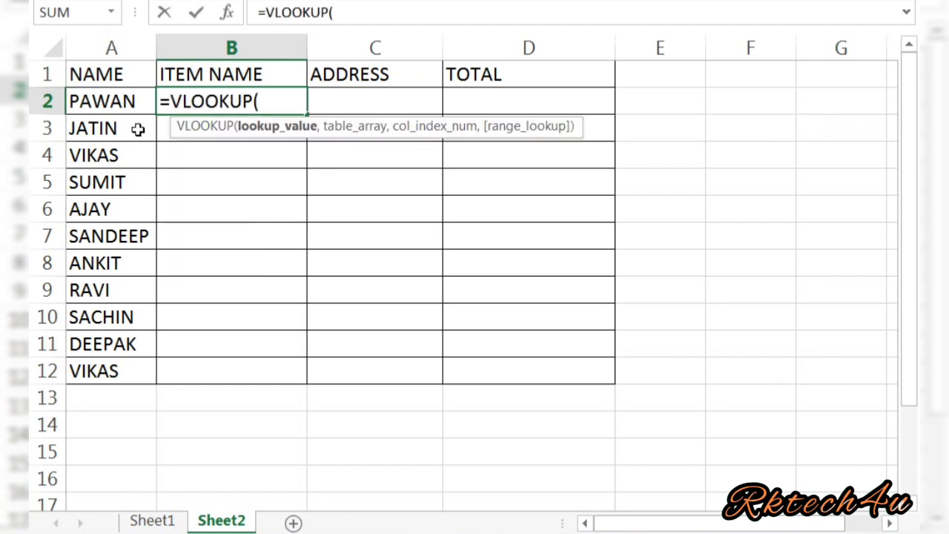
{"action": "left_click", "coordinate": [119, 100]}
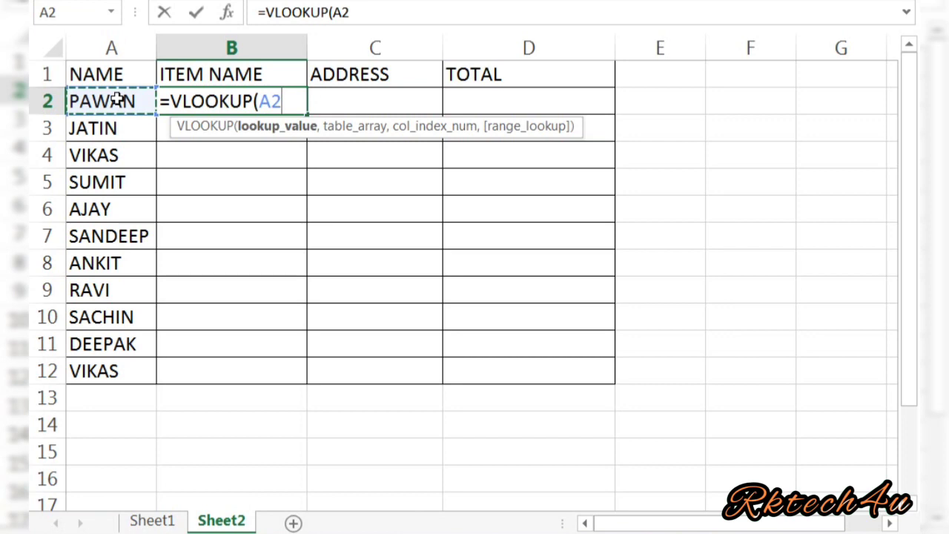
{"action": "type", "text": ","}
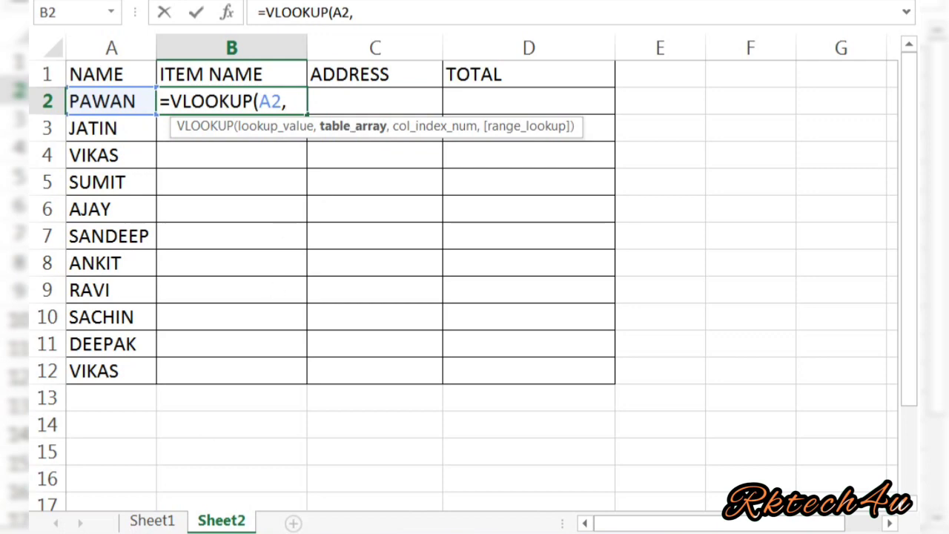
{"action": "left_click", "coordinate": [154, 521]}
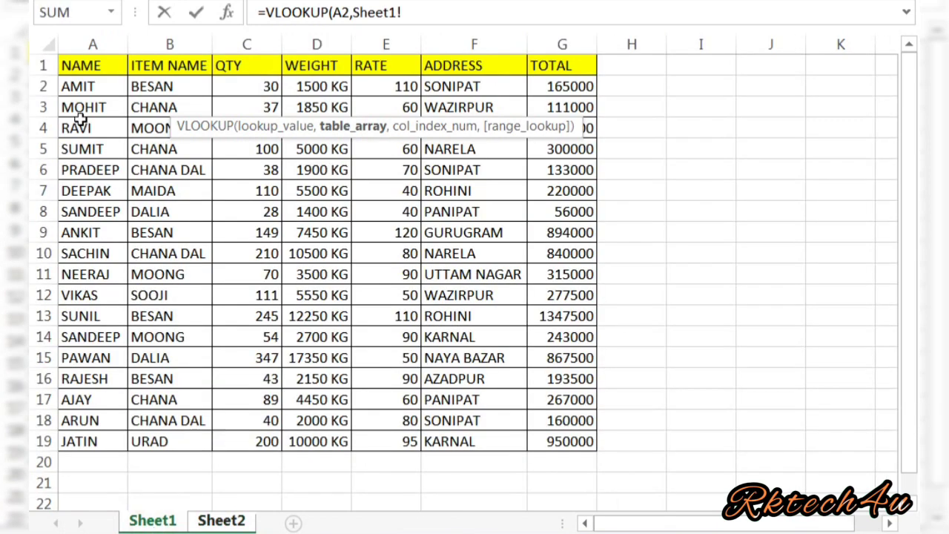
{"action": "left_click", "coordinate": [79, 87]}
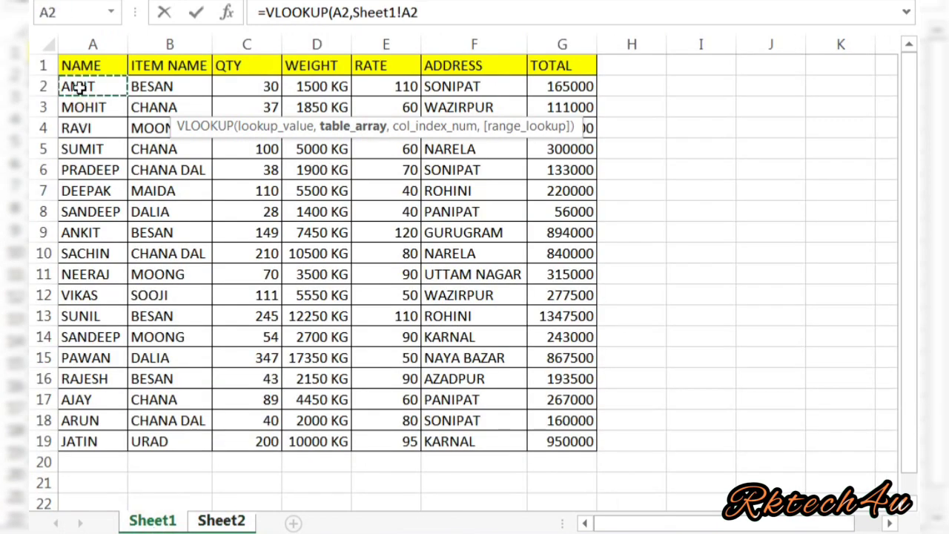
{"action": "left_click_drag", "start_coordinate": [80, 86], "coordinate": [200, 441]}
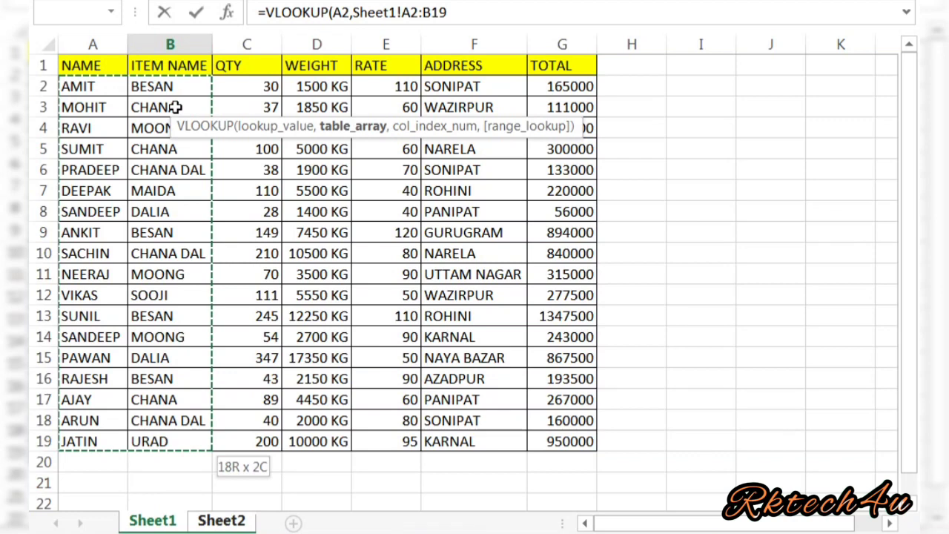
{"action": "type", "text": ","}
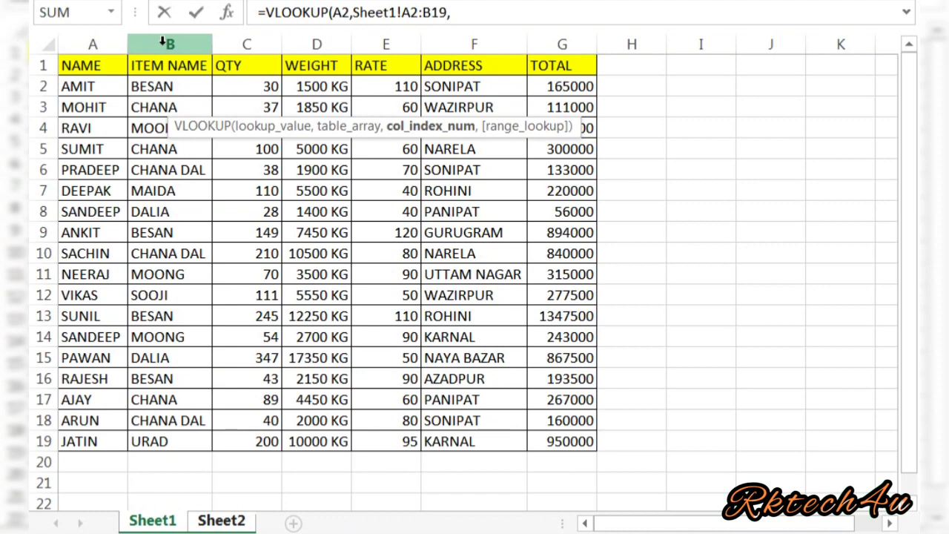
{"action": "type", "text": "2,"}
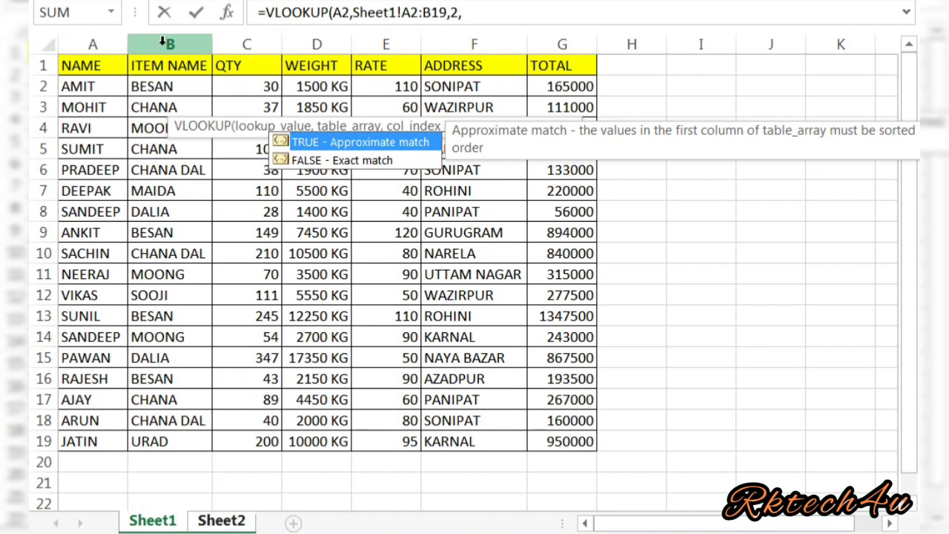
{"action": "type", "text": "0"}
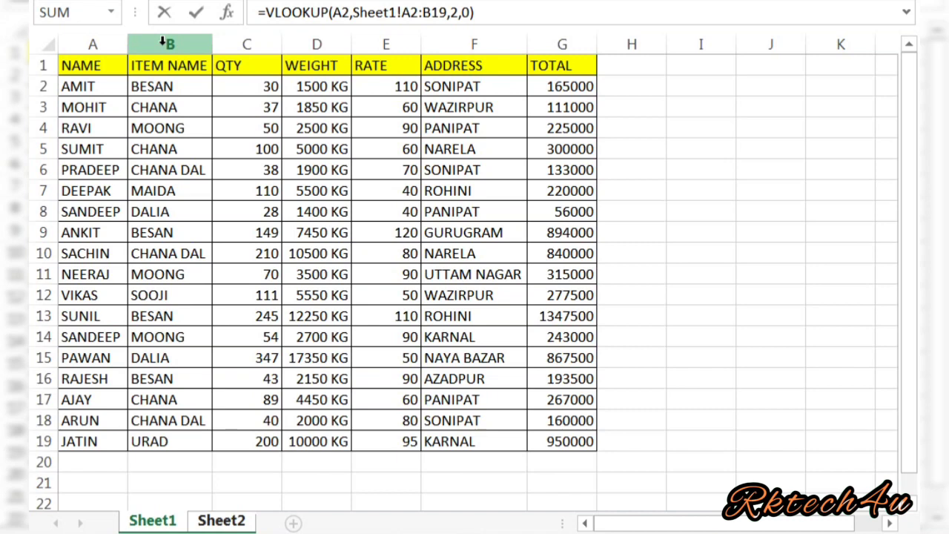
{"action": "left_click", "coordinate": [231, 522]}
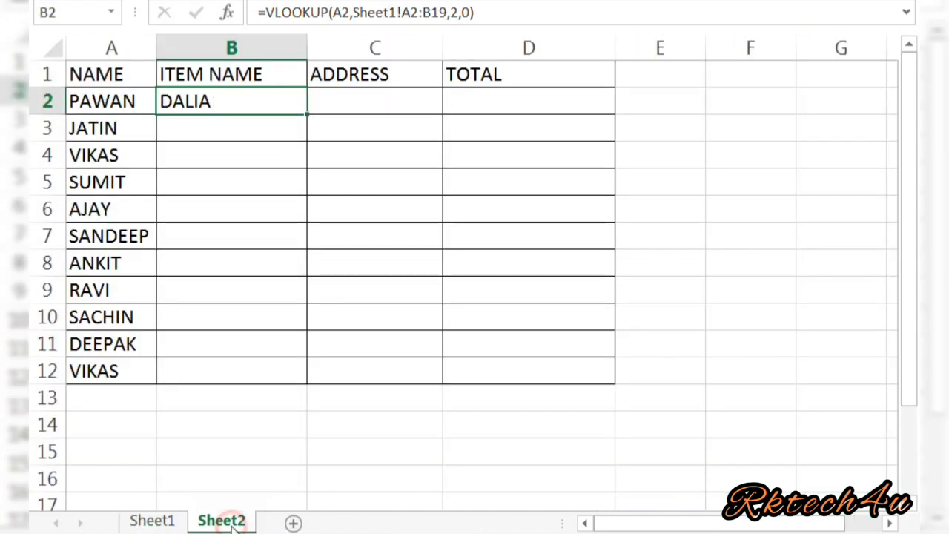
Copy B2's lookup formula down the ITEM NAME column to row 12.
{"action": "left_click", "coordinate": [235, 103]}
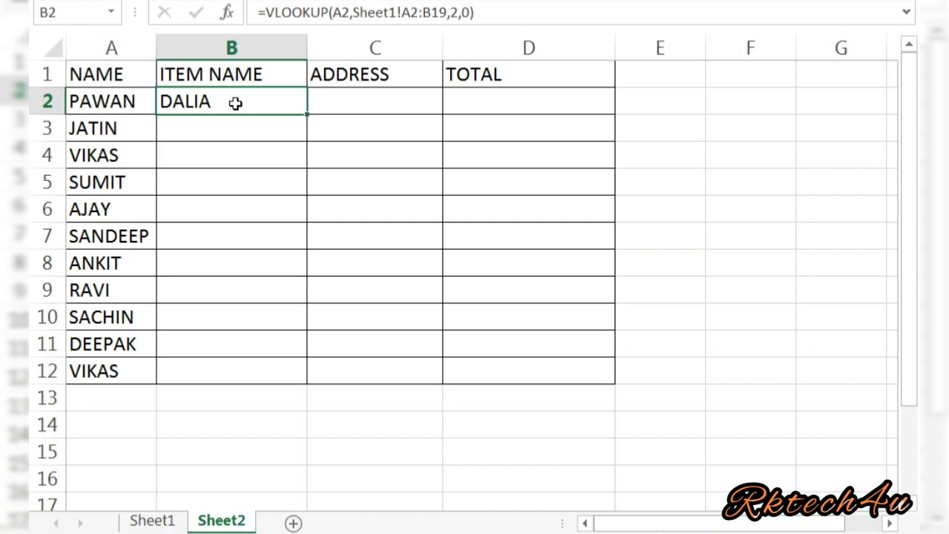
{"action": "left_click", "coordinate": [218, 221]}
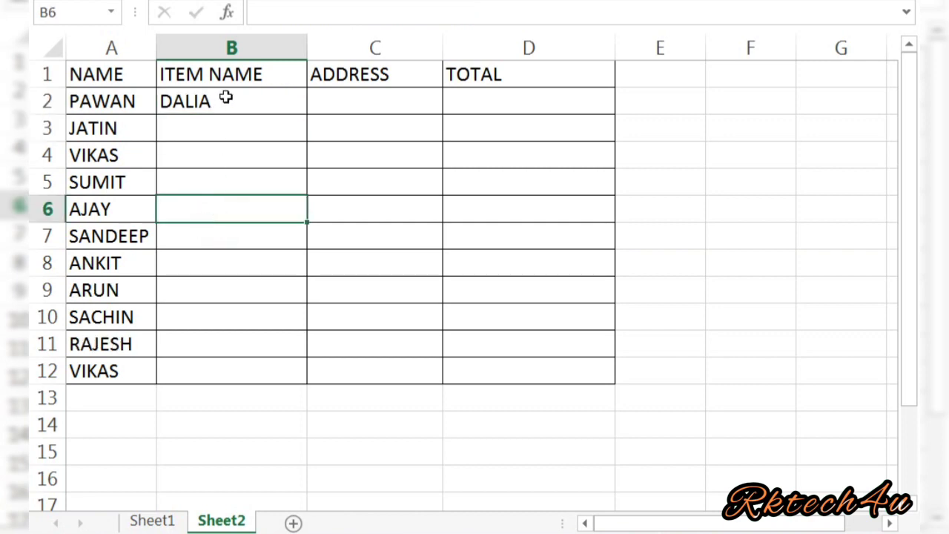
{"action": "left_click", "coordinate": [225, 96]}
{"action": "key", "text": "ctrl+c"}
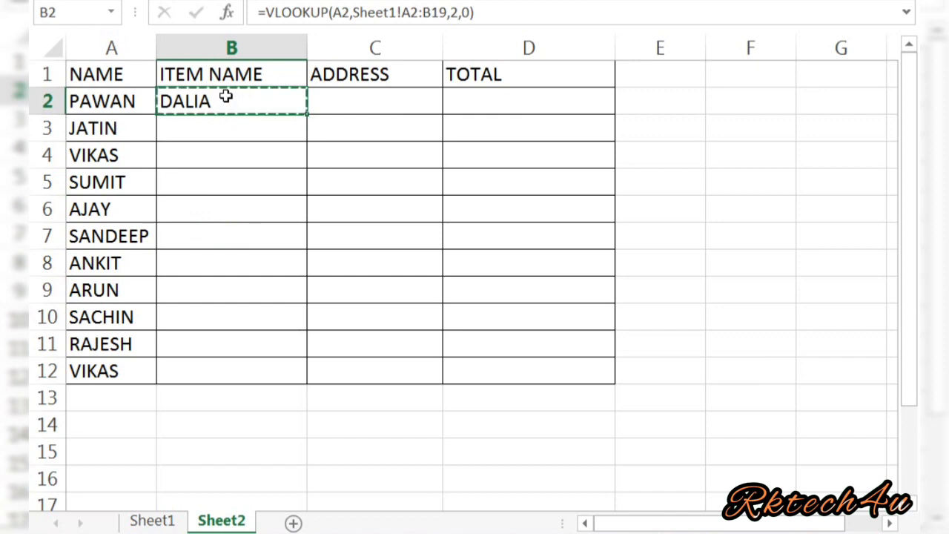
{"action": "key", "text": "shift+Down"}
{"action": "key", "text": "shift+Down"}
{"action": "key", "text": "shift+Down"}
{"action": "key", "text": "shift+Down"}
{"action": "key", "text": "shift+Down"}
{"action": "key", "text": "shift+Down"}
{"action": "key", "text": "shift+Down"}
{"action": "key", "text": "shift+Down"}
{"action": "key", "text": "shift+Down"}
{"action": "key", "text": "shift+Down"}
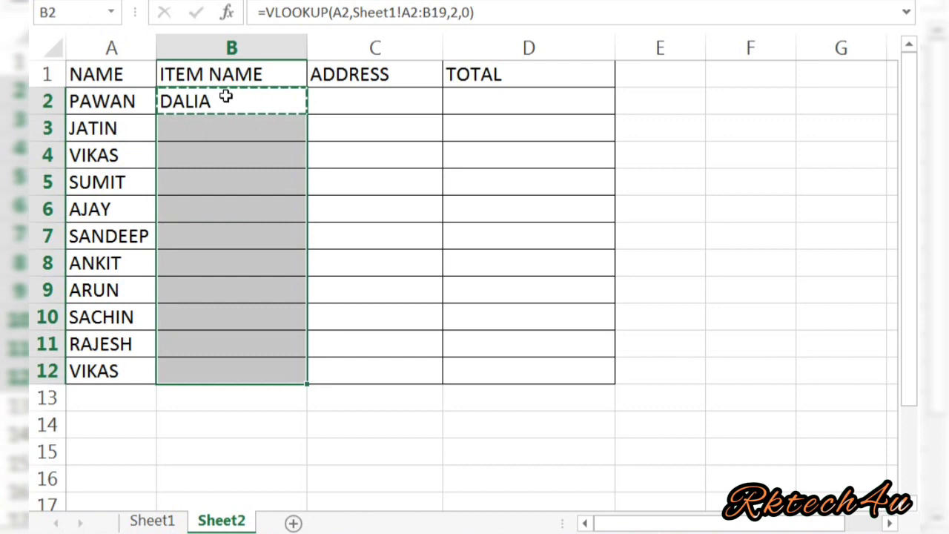
{"action": "key", "text": "ctrl+v"}
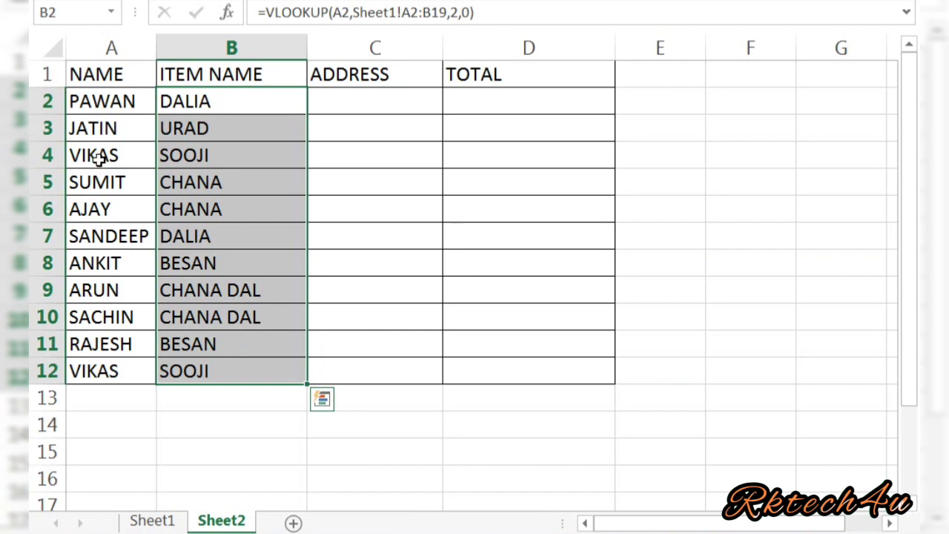
Verify SANDEEP's looked-up item against his DALIA entry on Sheet1.
{"action": "left_click", "coordinate": [135, 234]}
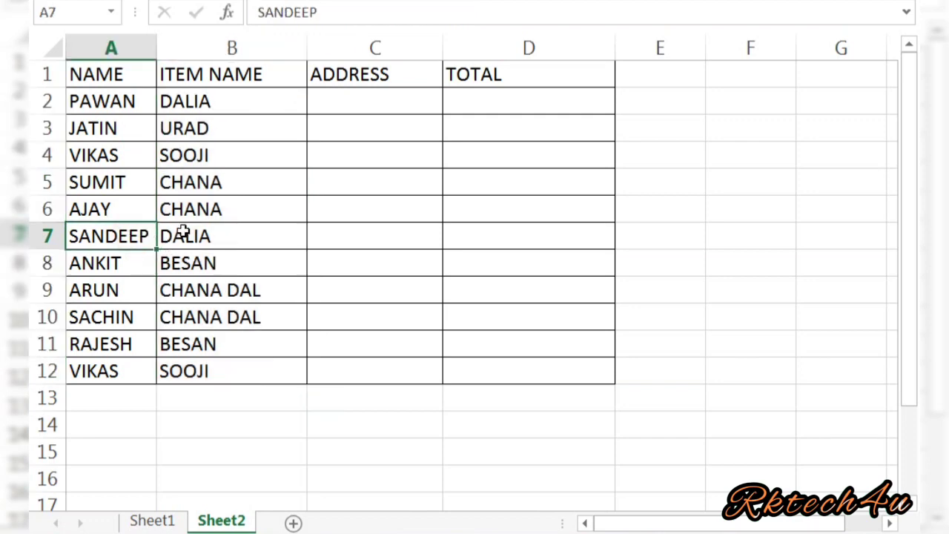
{"action": "left_click", "coordinate": [183, 232]}
{"action": "left_click", "coordinate": [152, 522]}
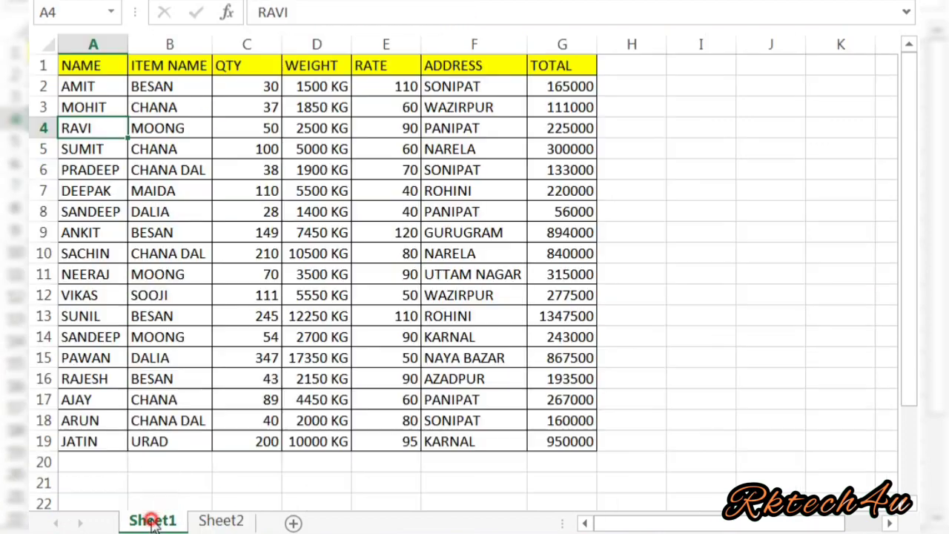
{"action": "left_click", "coordinate": [94, 217]}
{"action": "left_click", "coordinate": [148, 220]}
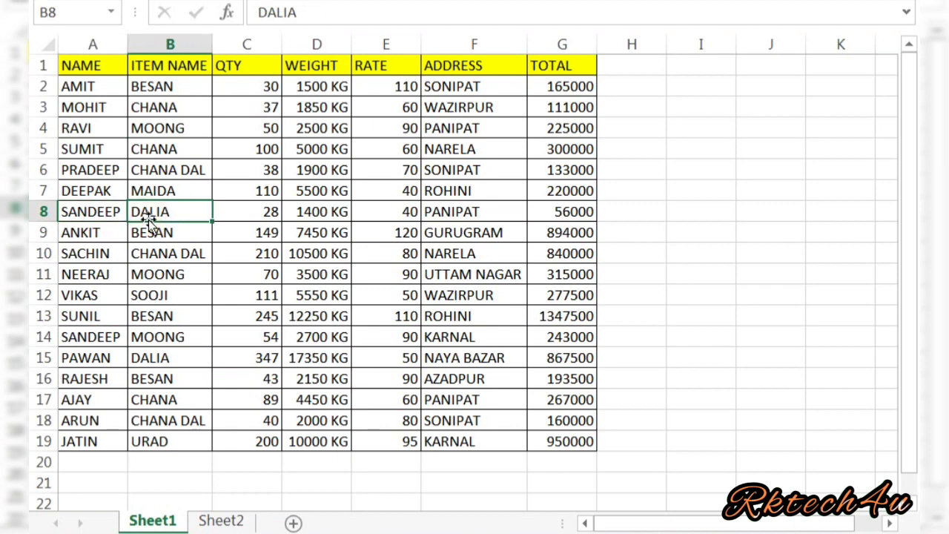
{"action": "left_click", "coordinate": [221, 522]}
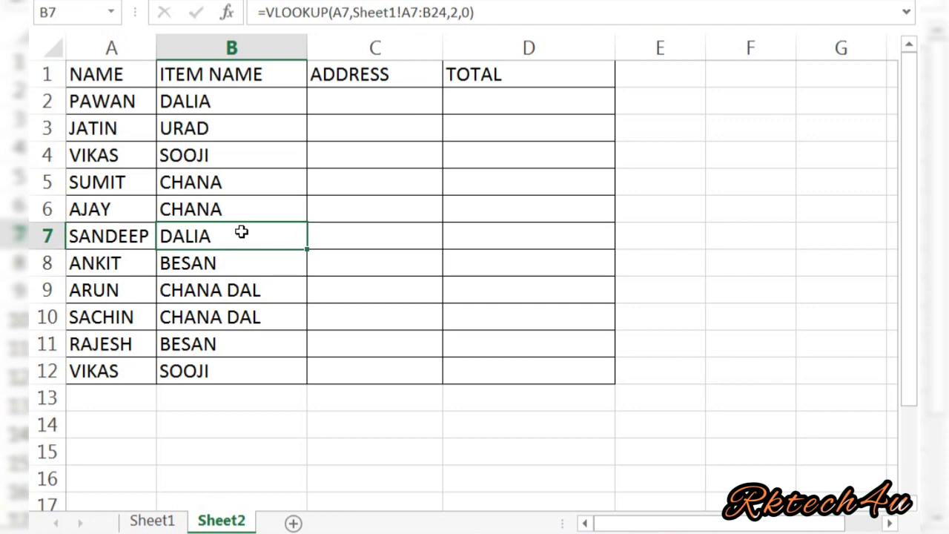
{"action": "left_click", "coordinate": [373, 104]}
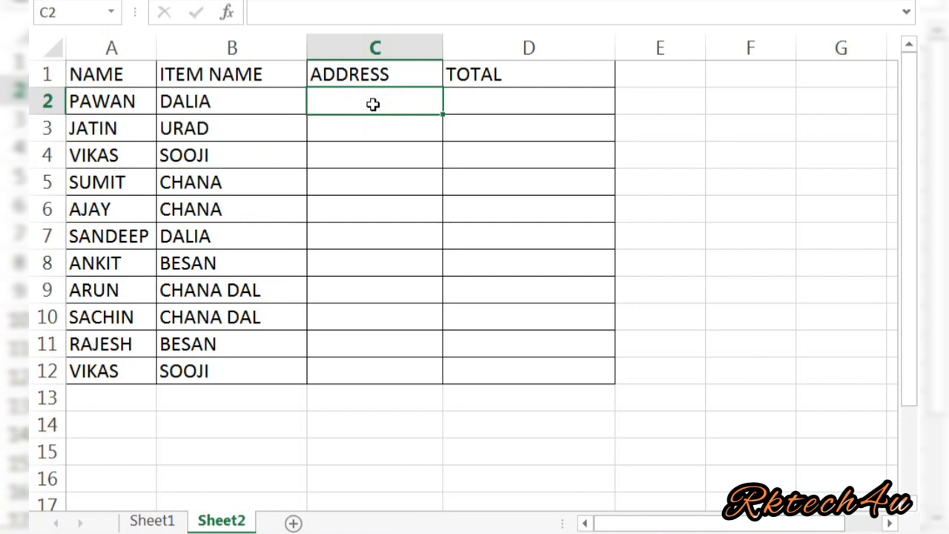
Enter =VLOOKUP(A2,Sheet1!A2:F19,6,0) in C2 to look up the first address.
{"action": "type", "text": "=VLO"}
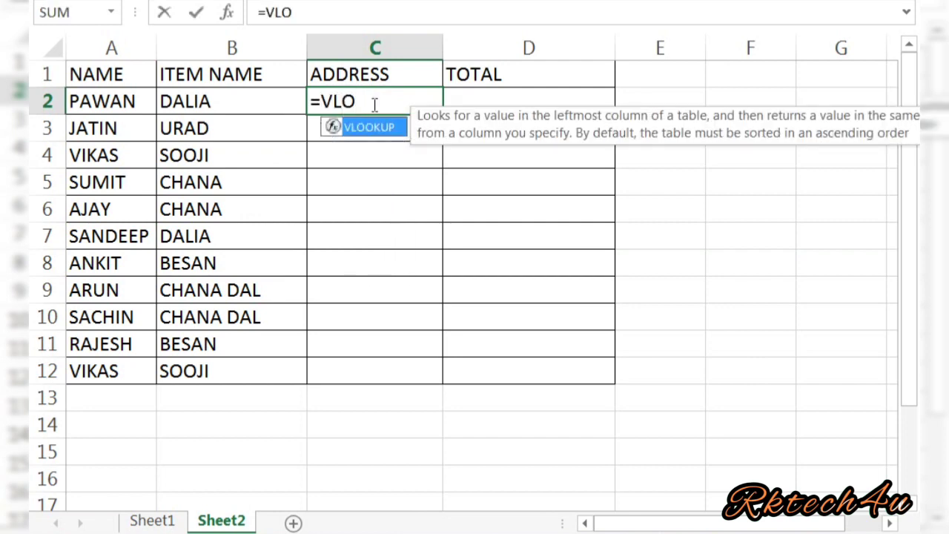
{"action": "key", "text": "Tab"}
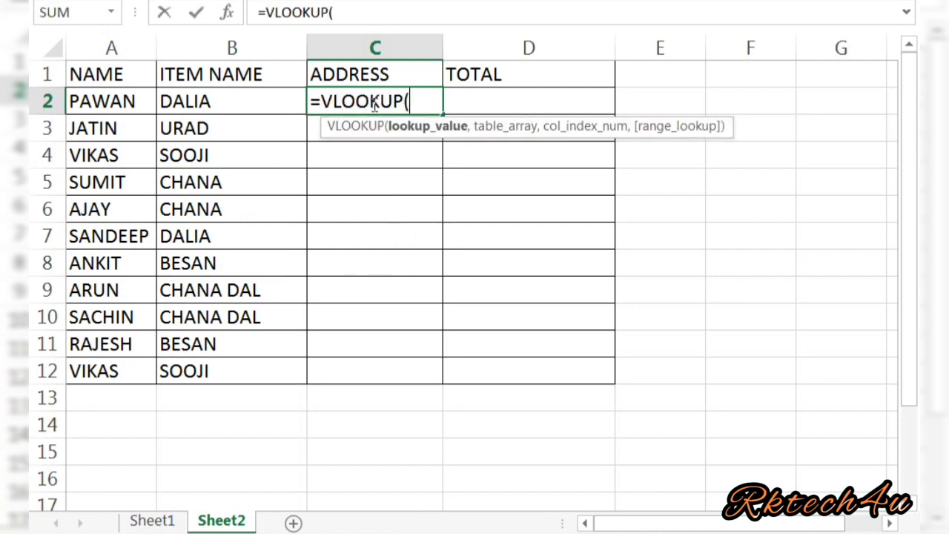
{"action": "left_click", "coordinate": [124, 101]}
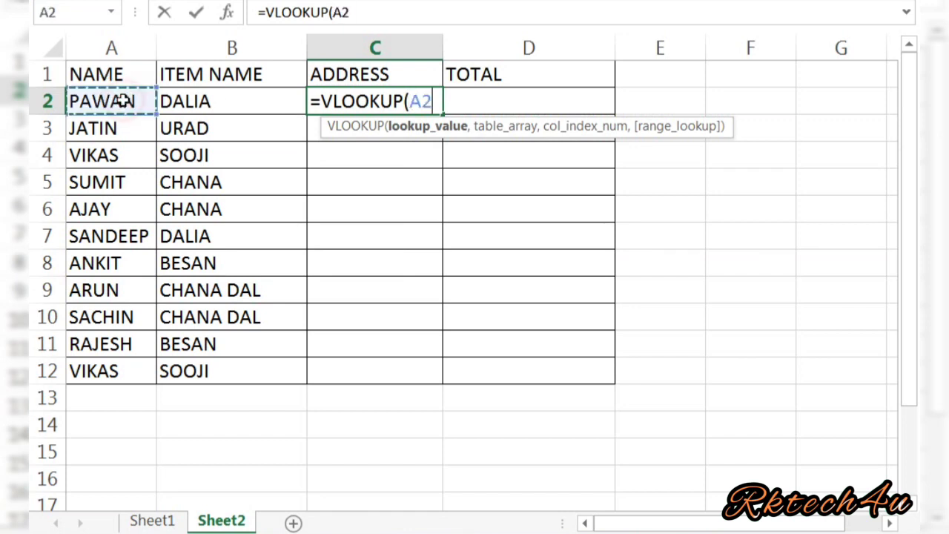
{"action": "type", "text": ","}
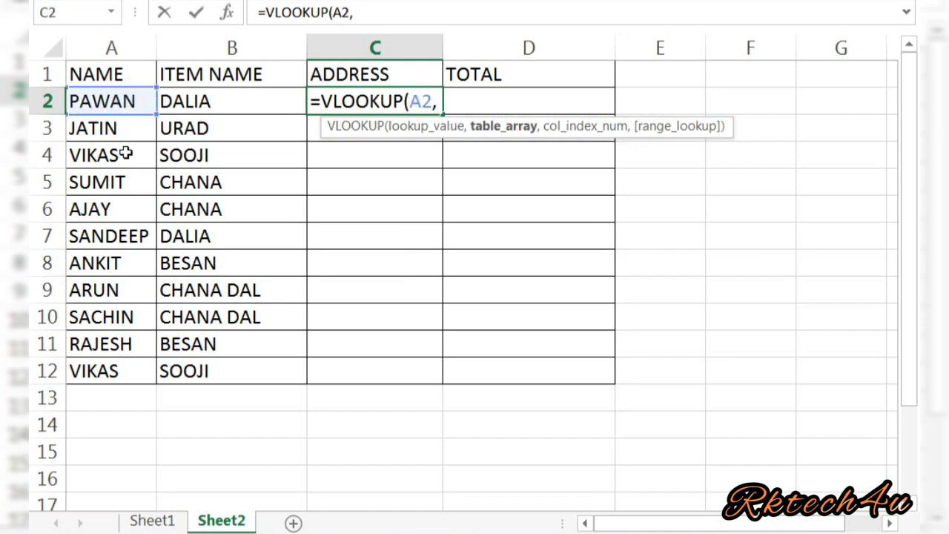
{"action": "left_click", "coordinate": [153, 522]}
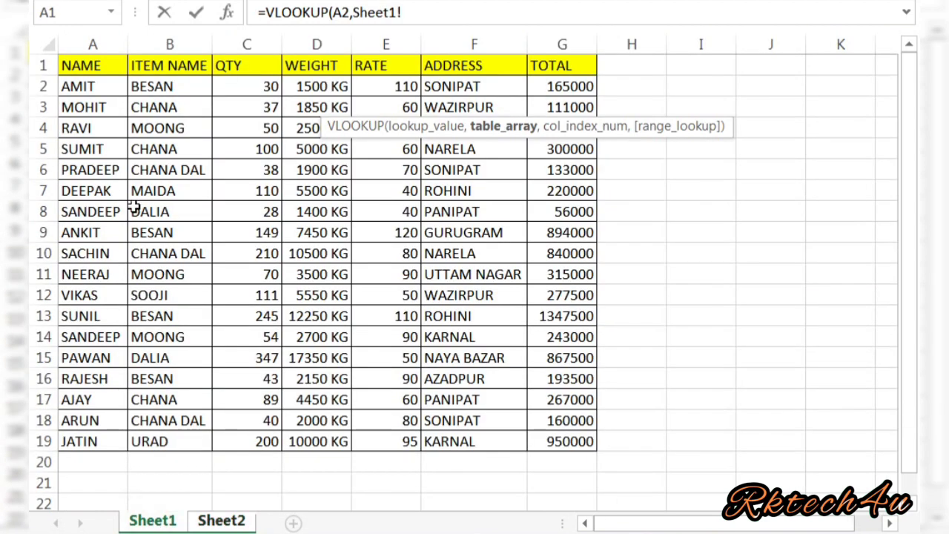
{"action": "left_click", "coordinate": [95, 85]}
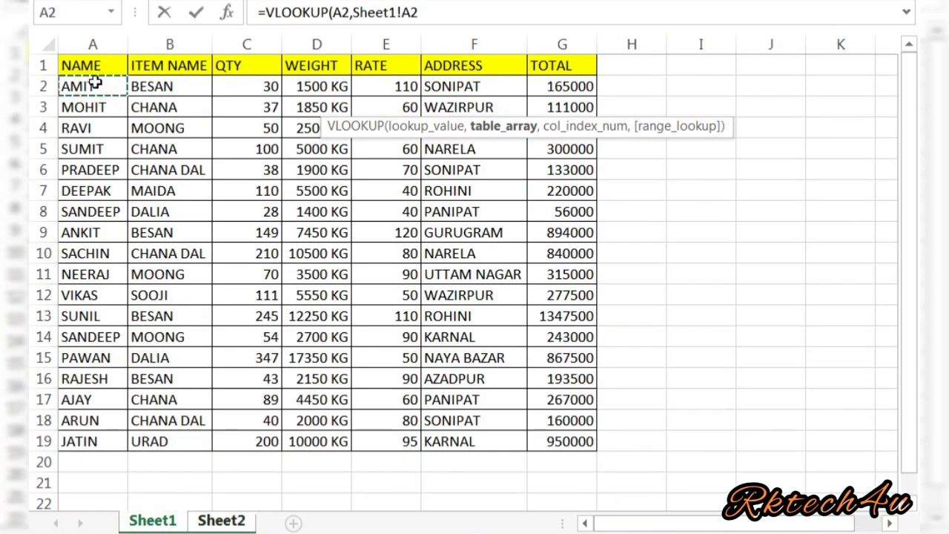
{"action": "key", "text": "shift+Right"}
{"action": "key", "text": "shift+Right"}
{"action": "key", "text": "shift+Right"}
{"action": "key", "text": "shift+Right"}
{"action": "key", "text": "shift+Right"}
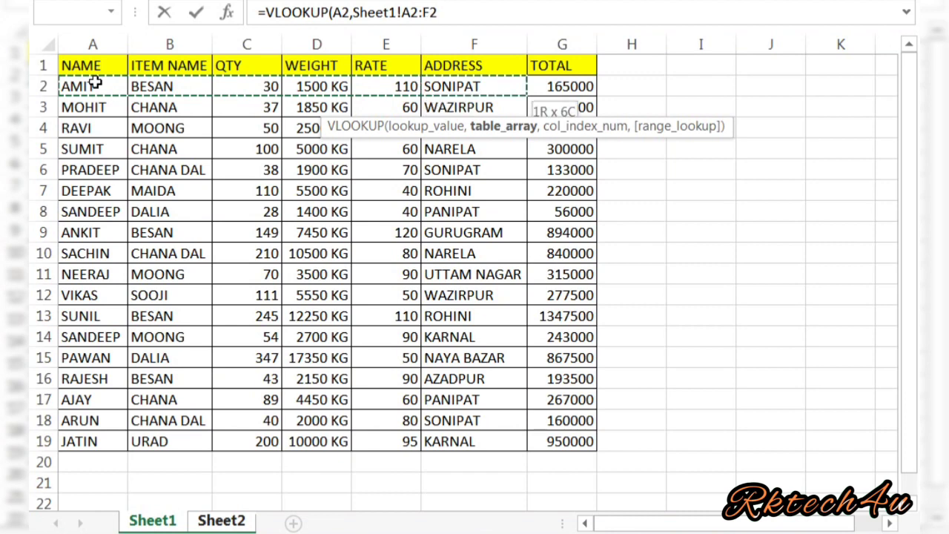
{"action": "key", "text": "shift+Down"}
{"action": "key", "text": "shift+Down"}
{"action": "key", "text": "shift+Down"}
{"action": "key", "text": "shift+Down"}
{"action": "key", "text": "shift+Down"}
{"action": "key", "text": "shift+Down"}
{"action": "key", "text": "shift+Down"}
{"action": "key", "text": "shift+Down"}
{"action": "key", "text": "shift+Down"}
{"action": "key", "text": "shift+Down"}
{"action": "key", "text": "shift+Down"}
{"action": "key", "text": "shift+Down"}
{"action": "key", "text": "shift+Down"}
{"action": "key", "text": "shift+Down"}
{"action": "key", "text": "shift+Down"}
{"action": "key", "text": "shift+Down"}
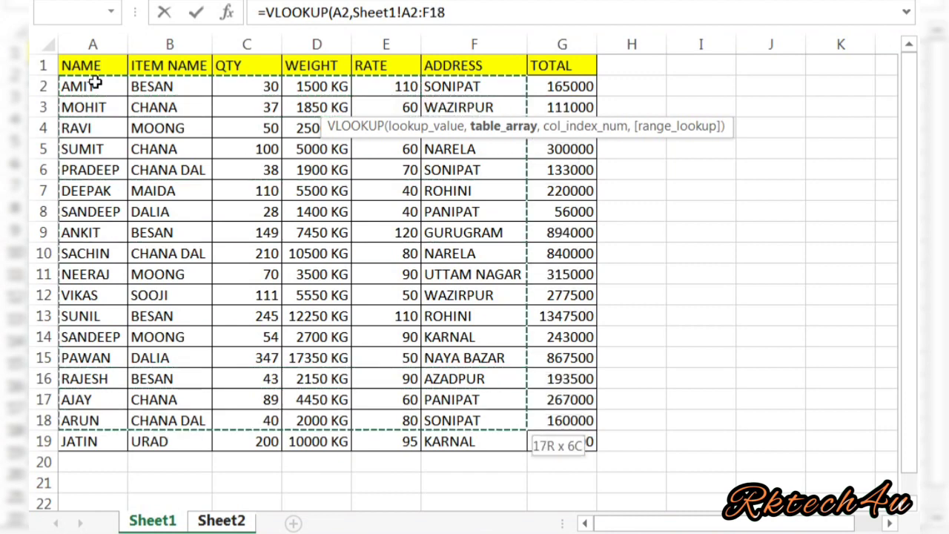
{"action": "key", "text": "shift+Down"}
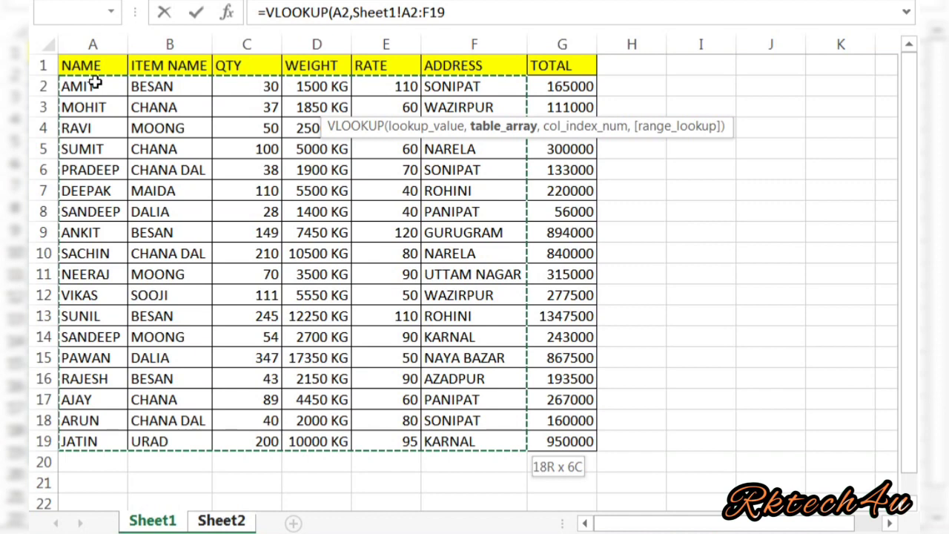
{"action": "type", "text": ","}
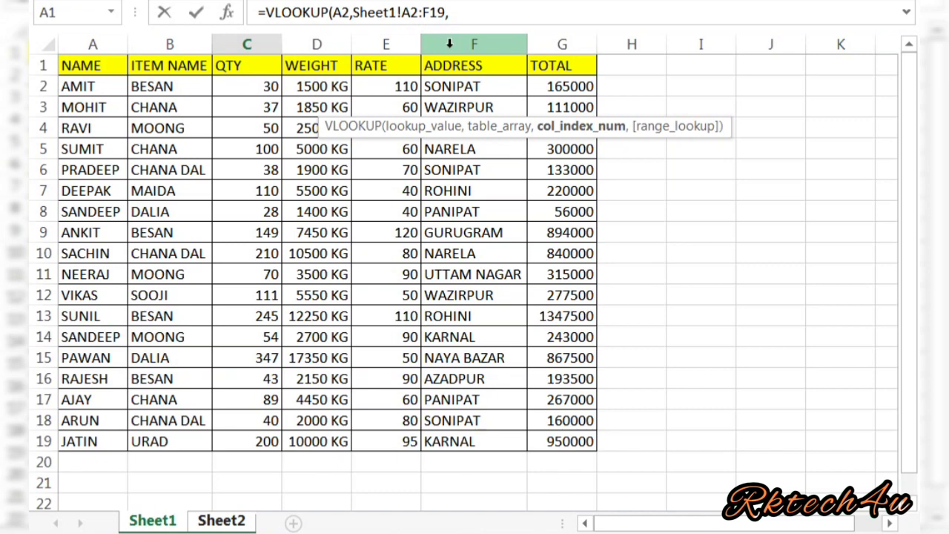
{"action": "type", "text": "6,"}
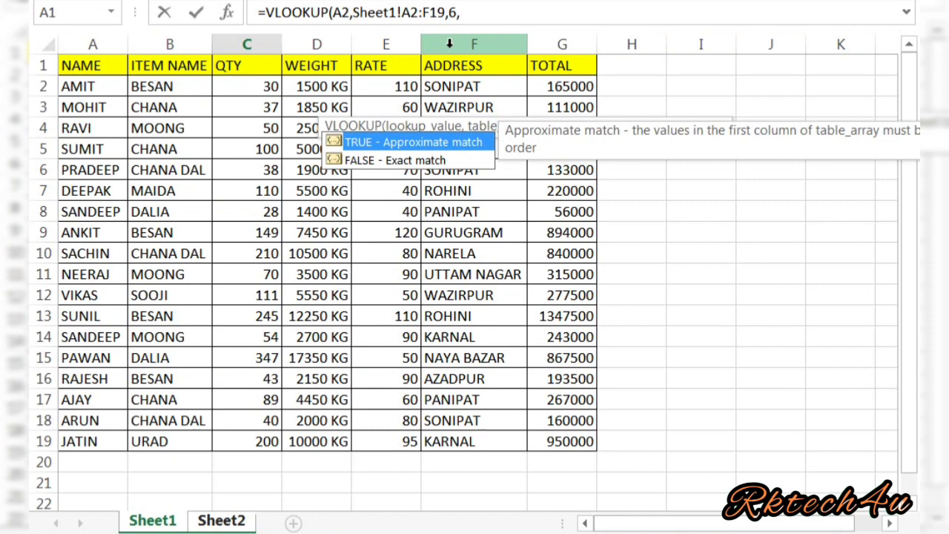
{"action": "type", "text": "0)"}
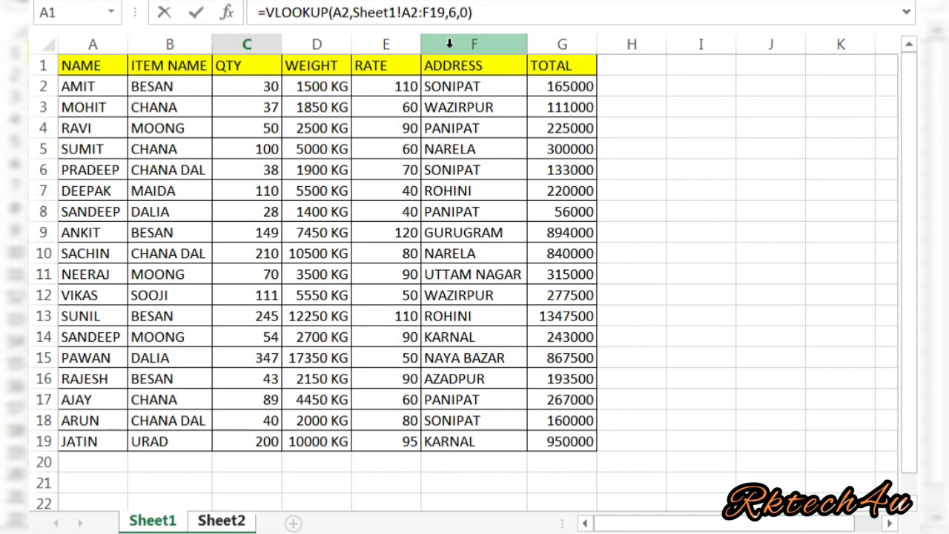
{"action": "key", "text": "Return"}
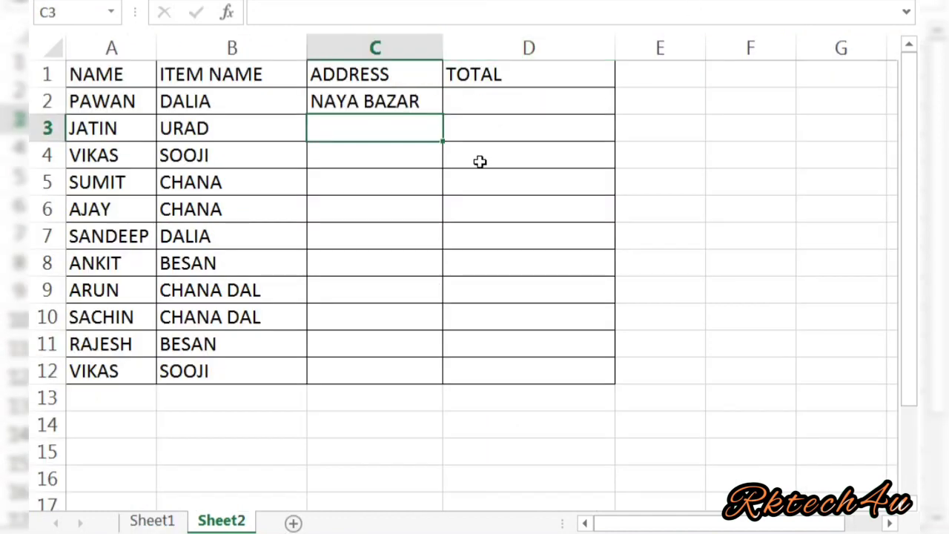
Copy the address formula down C2:C12.
{"action": "left_click", "coordinate": [387, 104]}
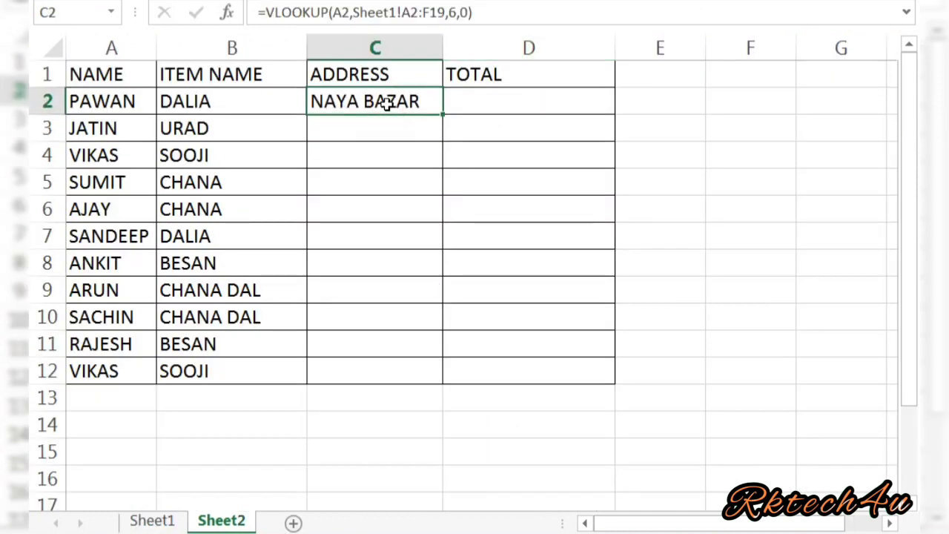
{"action": "key", "text": "ctrl+c"}
{"action": "key", "text": "shift+Down"}
{"action": "key", "text": "shift+Down"}
{"action": "key", "text": "shift+Down"}
{"action": "key", "text": "shift+Down"}
{"action": "key", "text": "shift+Down"}
{"action": "key", "text": "shift+Down"}
{"action": "key", "text": "shift+Down"}
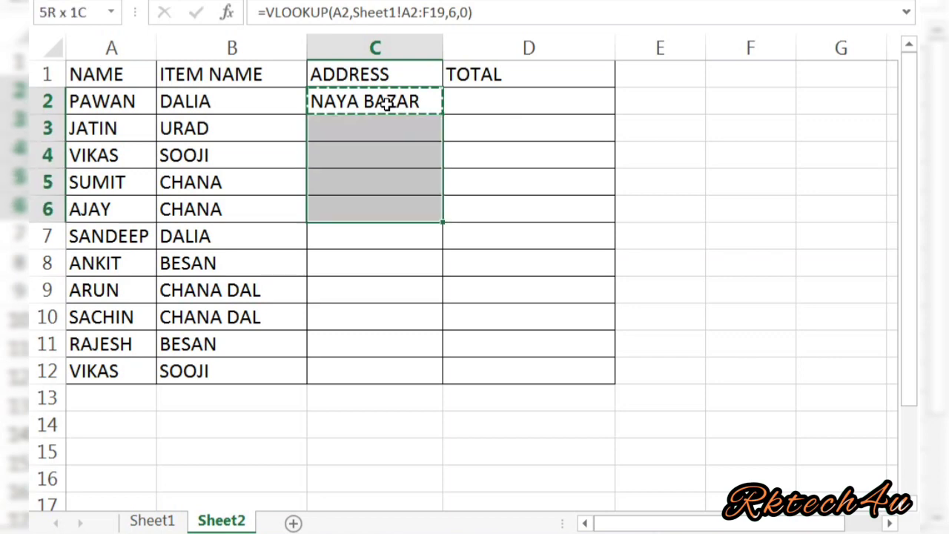
{"action": "key", "text": "shift+Down"}
{"action": "key", "text": "shift+Down"}
{"action": "key", "text": "shift+Down"}
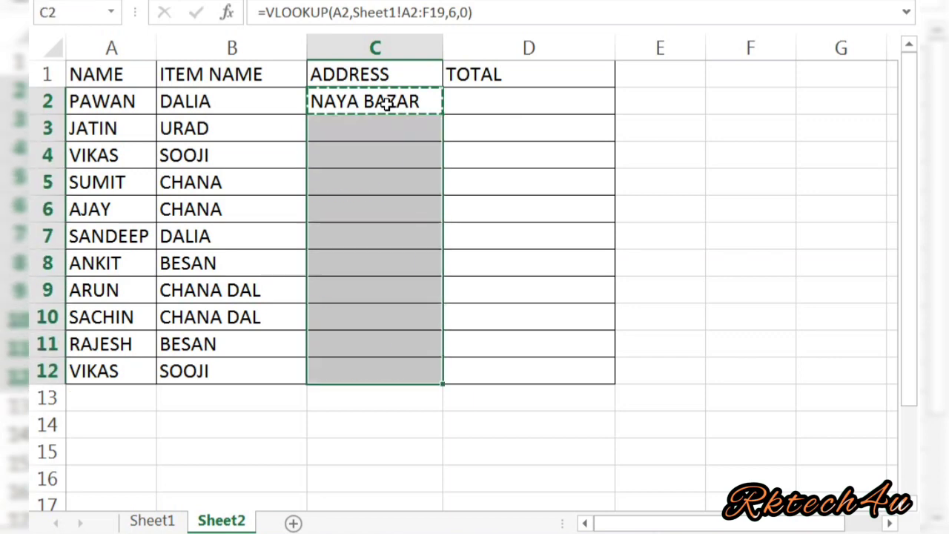
{"action": "key", "text": "ctrl+v"}
Select TOTAL cell D2 and review the Sheet1 table before returning to Sheet2.
{"action": "left_click", "coordinate": [481, 121]}
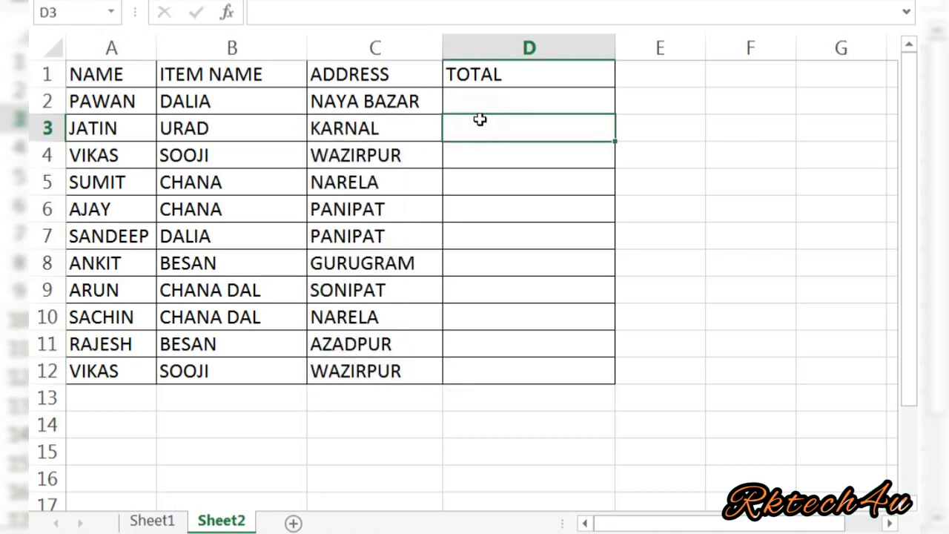
{"action": "left_click", "coordinate": [477, 104]}
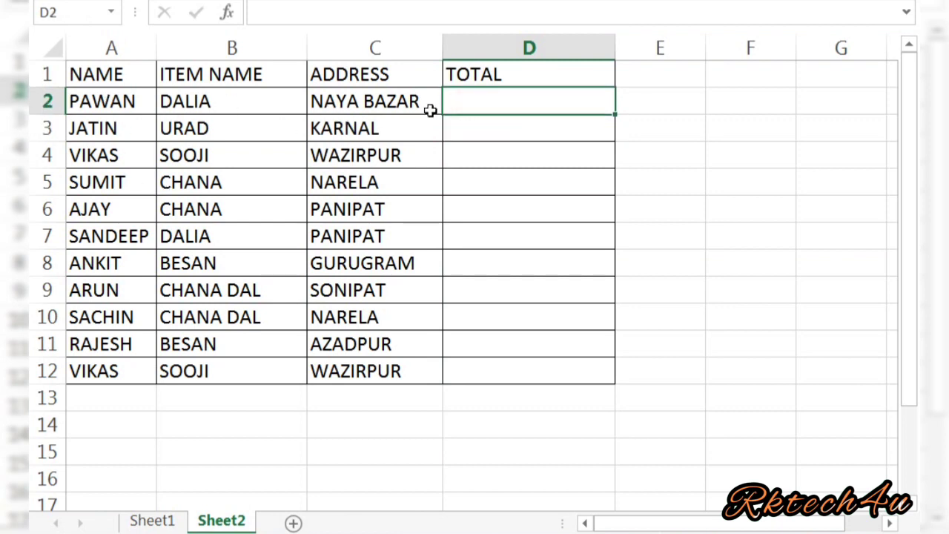
{"action": "left_click", "coordinate": [157, 521]}
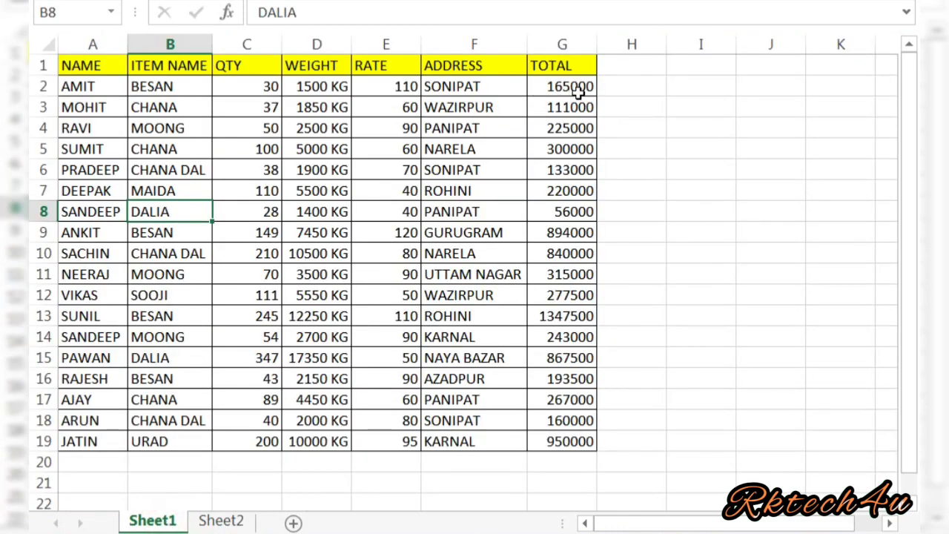
{"action": "left_click", "coordinate": [228, 522]}
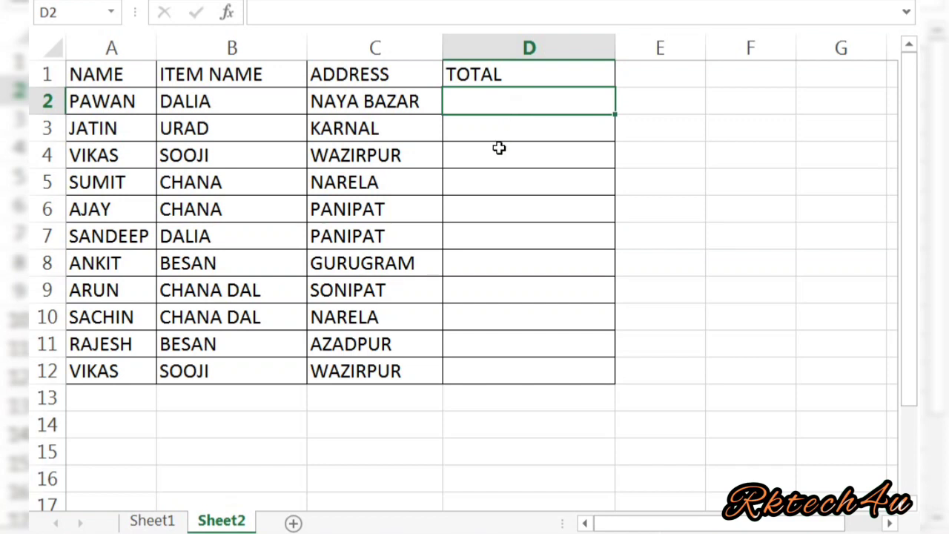
Enter =VLOOKUP(A2,Sheet1!A2:G19,7,0) in D2 so PAWAN's total shows 867500.
{"action": "type", "text": "=VLO"}
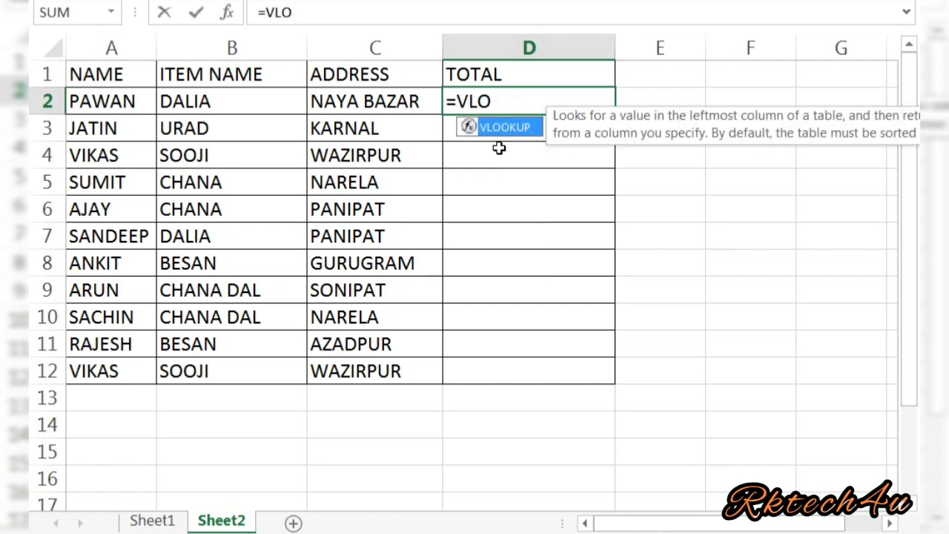
{"action": "key", "text": "Tab"}
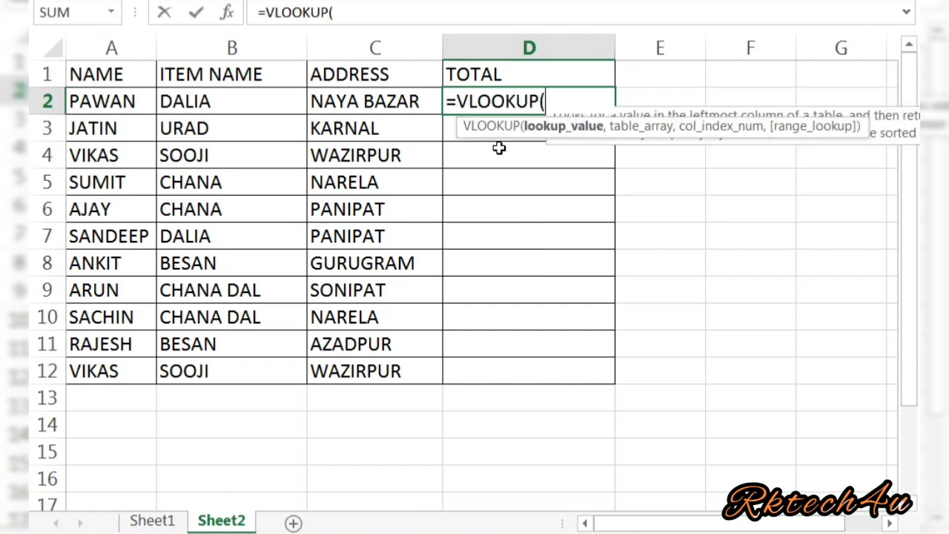
{"action": "left_click", "coordinate": [98, 105]}
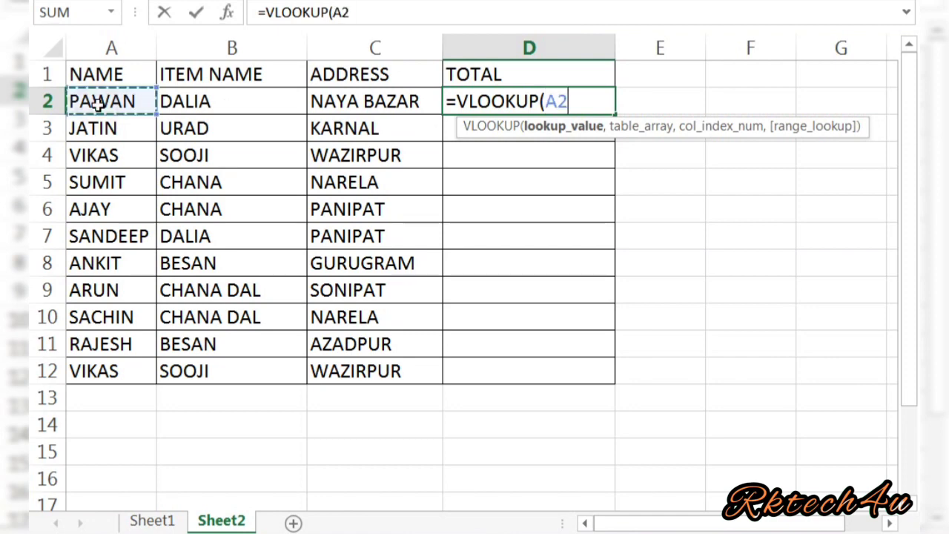
{"action": "type", "text": ","}
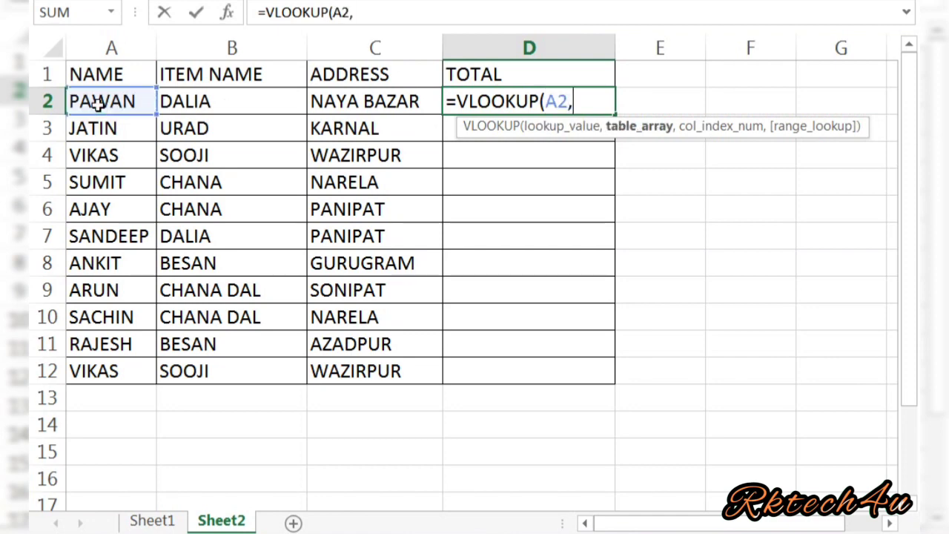
{"action": "left_click", "coordinate": [146, 522]}
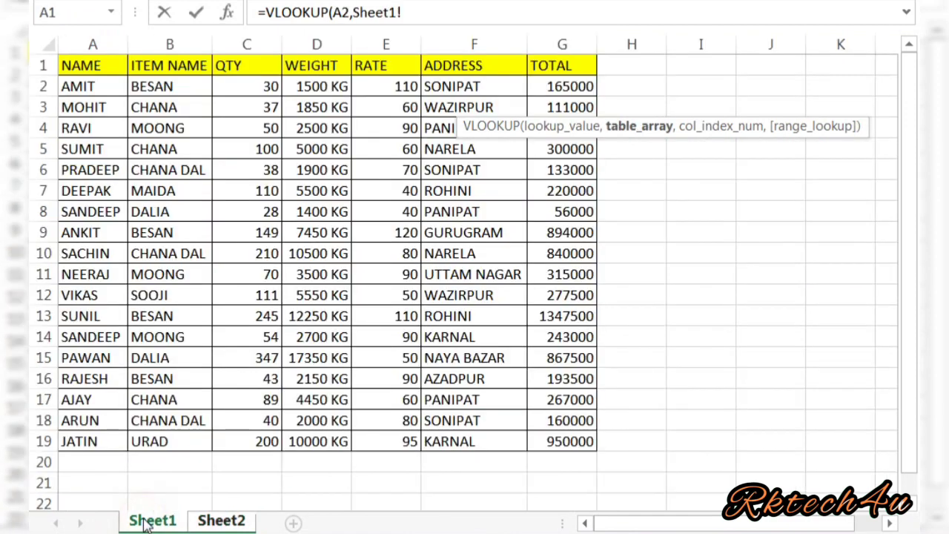
{"action": "left_click", "coordinate": [76, 86]}
{"action": "key", "text": "shift+Right"}
{"action": "key", "text": "shift+Right"}
{"action": "key", "text": "shift+Right"}
{"action": "key", "text": "shift+Right"}
{"action": "key", "text": "shift+Right"}
{"action": "key", "text": "shift+Right"}
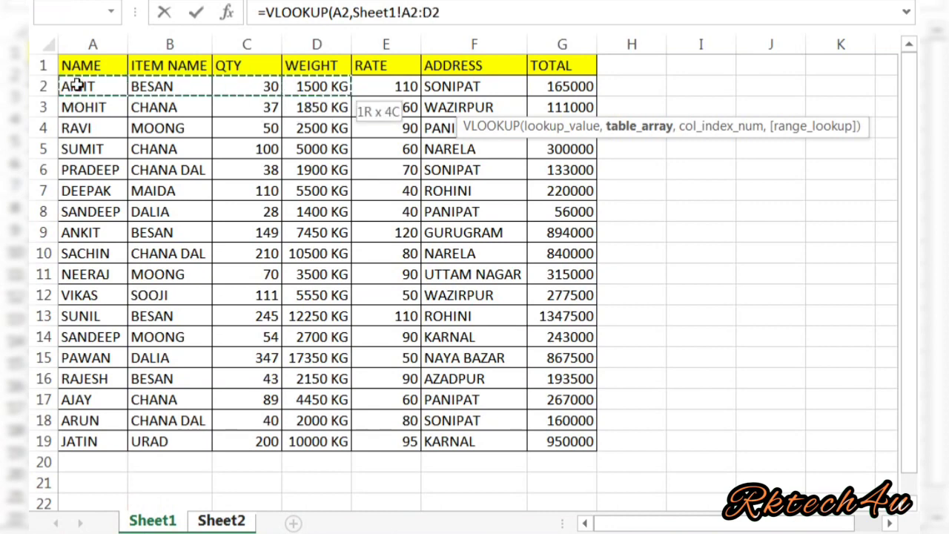
{"action": "key", "text": "shift+Down"}
{"action": "key", "text": "shift+Down"}
{"action": "key", "text": "shift+Down"}
{"action": "key", "text": "shift+Down"}
{"action": "key", "text": "shift+Down"}
{"action": "key", "text": "shift+Down"}
{"action": "key", "text": "shift+Down"}
{"action": "key", "text": "shift+Down"}
{"action": "key", "text": "shift+Down"}
{"action": "key", "text": "shift+Down"}
{"action": "key", "text": "shift+Down"}
{"action": "key", "text": "shift+Down"}
{"action": "key", "text": "shift+Down"}
{"action": "key", "text": "shift+Down"}
{"action": "key", "text": "shift+Down"}
{"action": "key", "text": "shift+Down"}
{"action": "key", "text": "shift+Down"}
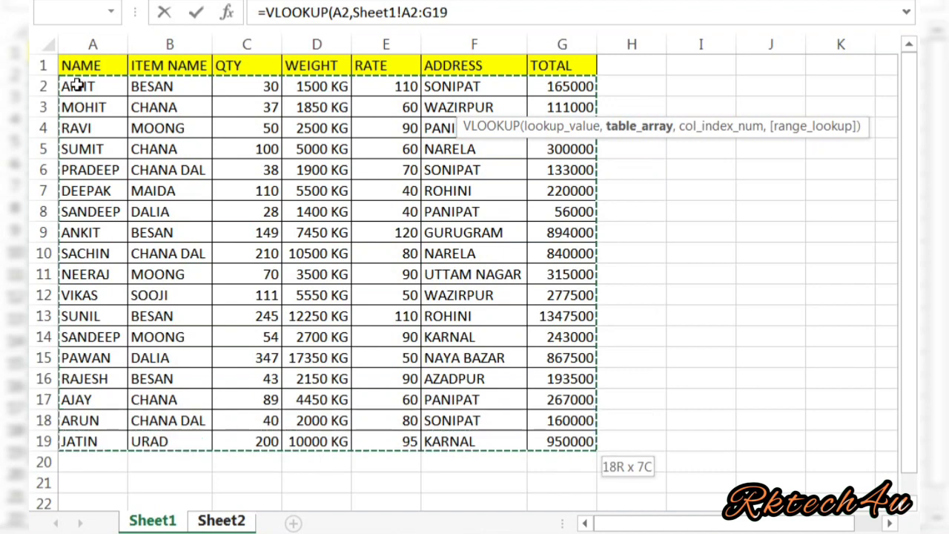
{"action": "type", "text": ","}
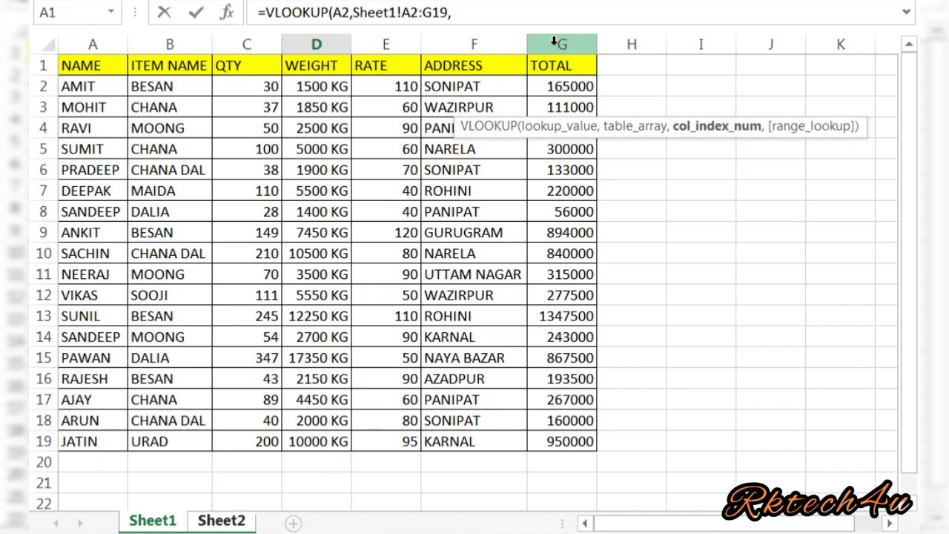
{"action": "type", "text": "7,"}
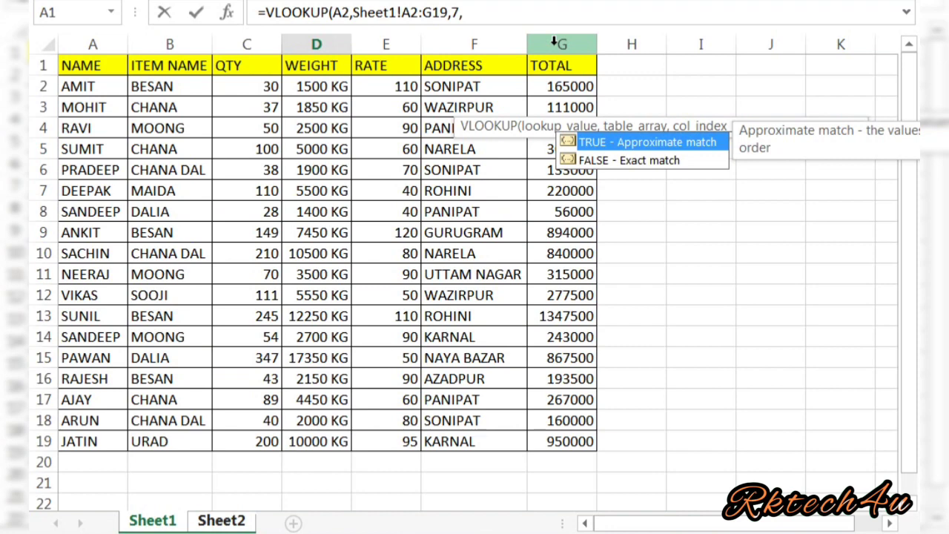
{"action": "type", "text": "0)"}
{"action": "key", "text": "Return"}
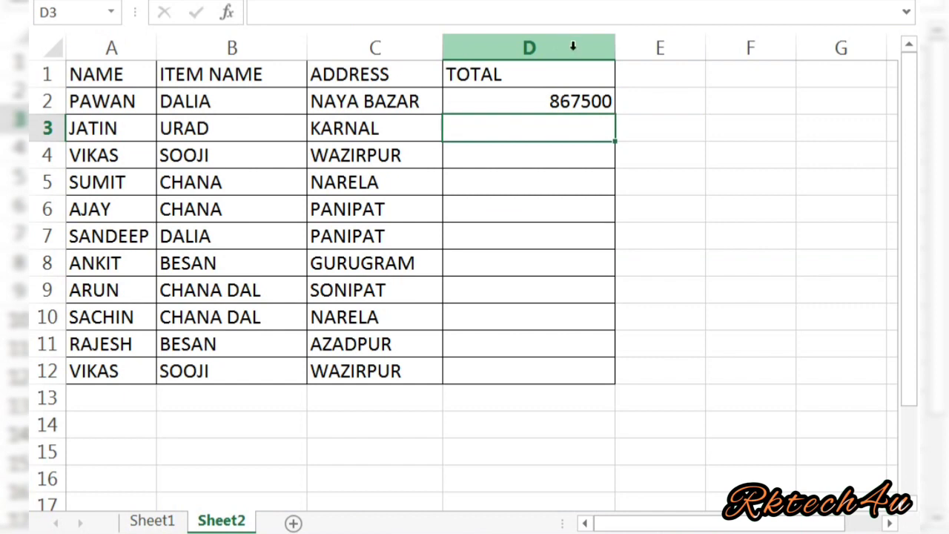
{"action": "left_click", "coordinate": [552, 100]}
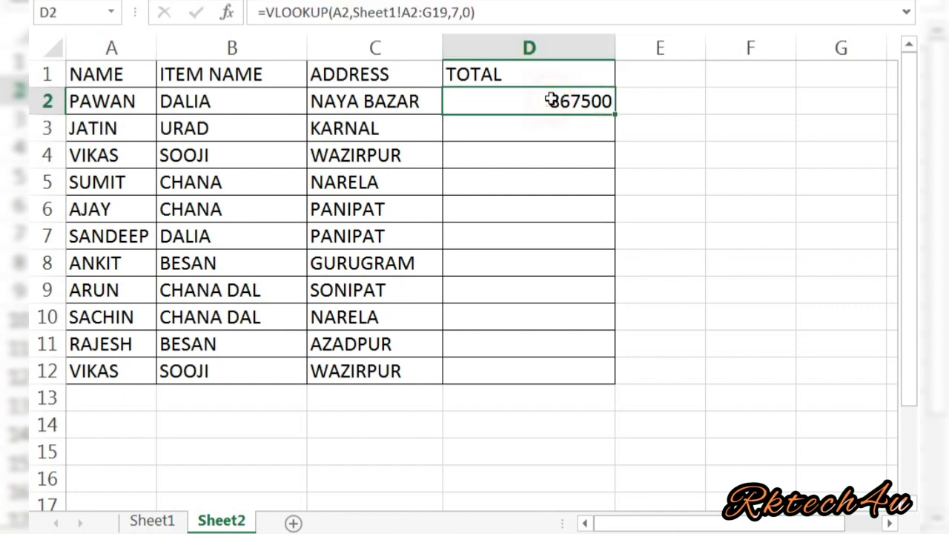
{"action": "key", "text": "ctrl+c"}
{"action": "key", "text": "shift+Down"}
{"action": "key", "text": "shift+Down"}
{"action": "key", "text": "shift+Down"}
{"action": "key", "text": "shift+Down"}
{"action": "key", "text": "shift+Down"}
{"action": "key", "text": "shift+Down"}
{"action": "key", "text": "shift+Down"}
{"action": "key", "text": "shift+Down"}
{"action": "key", "text": "shift+Down"}
{"action": "key", "text": "shift+Down"}
{"action": "key", "text": "shift+Down"}
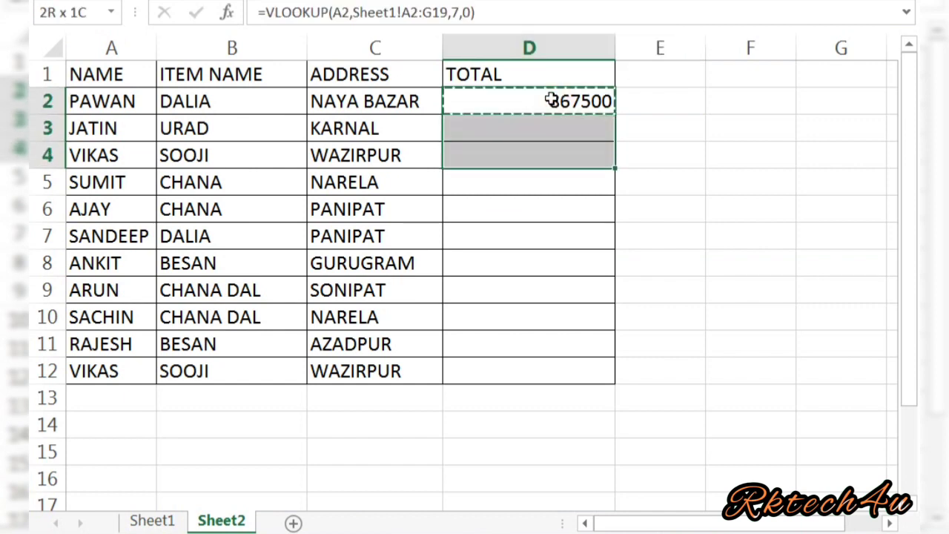
{"action": "key", "text": "shift+Up"}
{"action": "key", "text": "ctrl+v"}
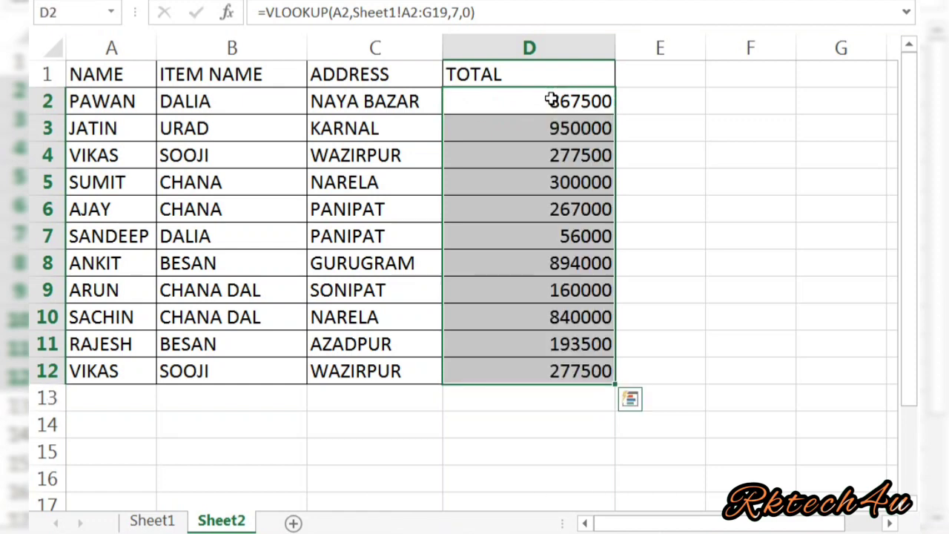
{"action": "key", "text": "Escape"}
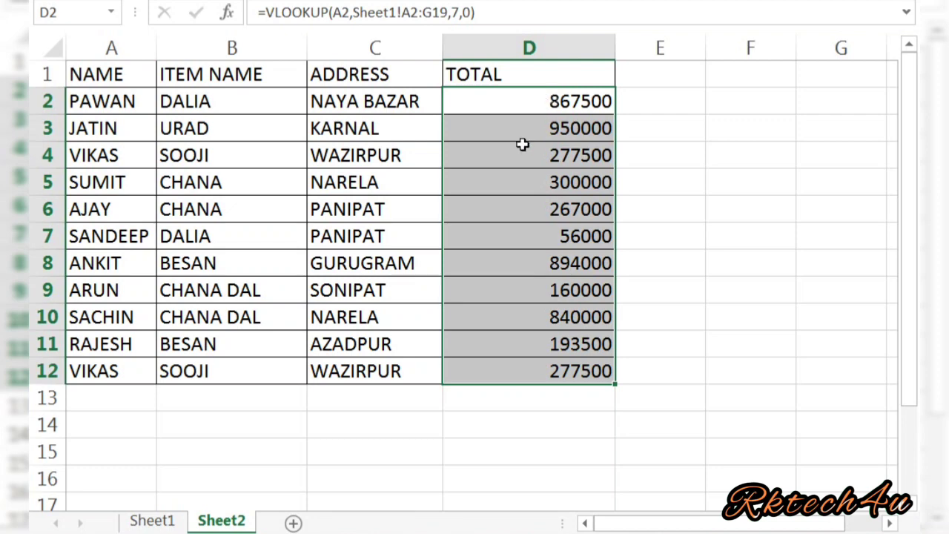
{"action": "left_click", "coordinate": [500, 174]}
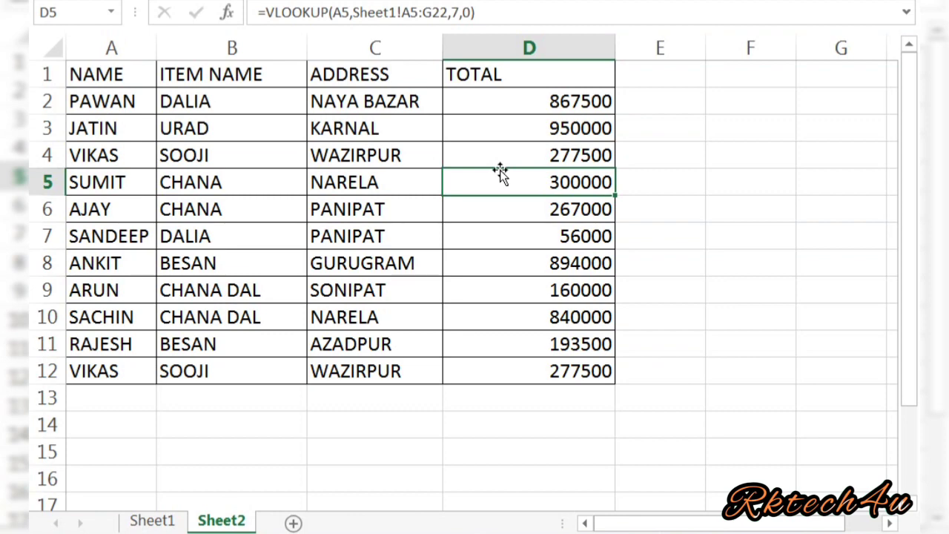
{"action": "left_click", "coordinate": [368, 279]}
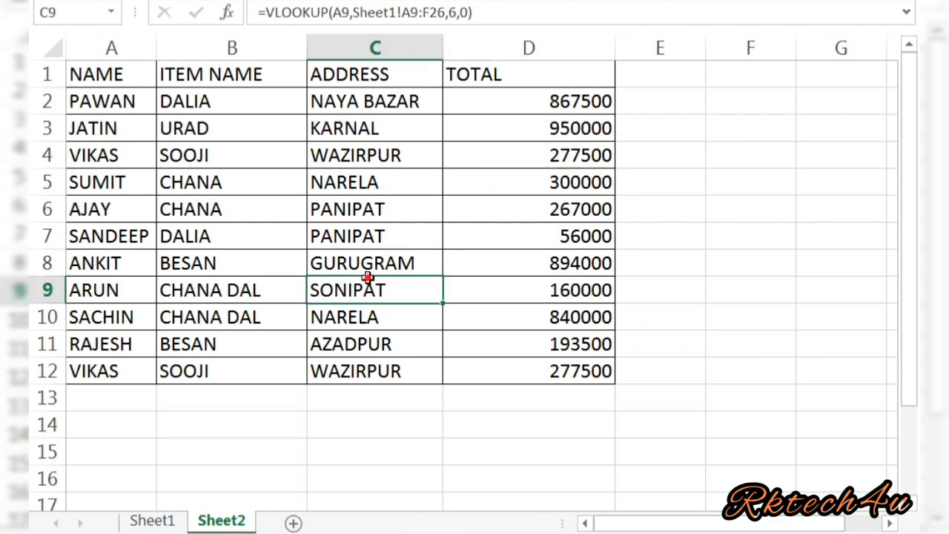
{"action": "left_click", "coordinate": [368, 279]}
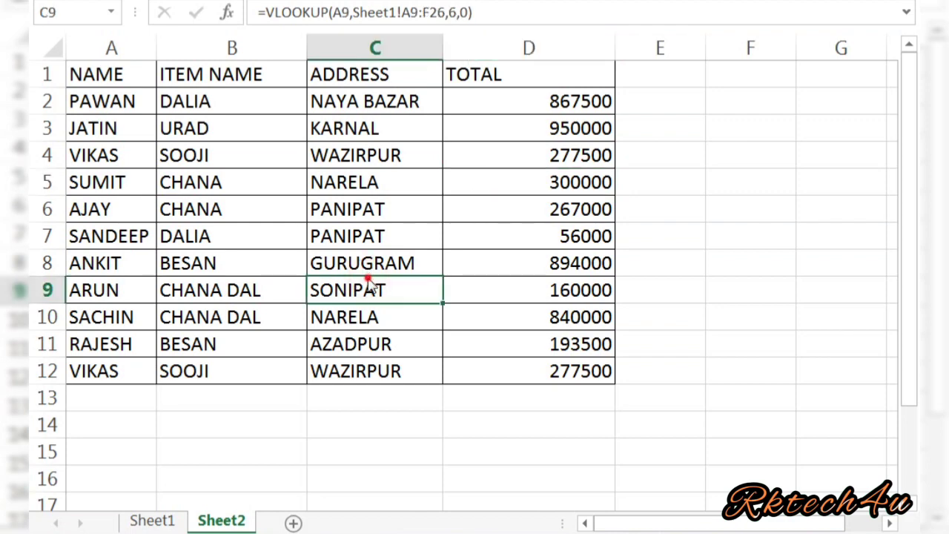
{"action": "left_click", "coordinate": [410, 242]}
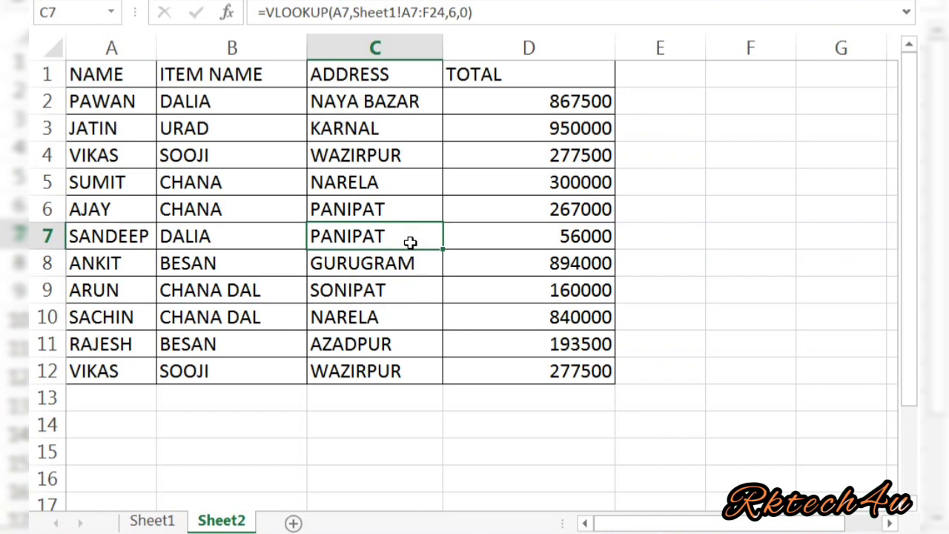
{"action": "left_click", "coordinate": [572, 233]}
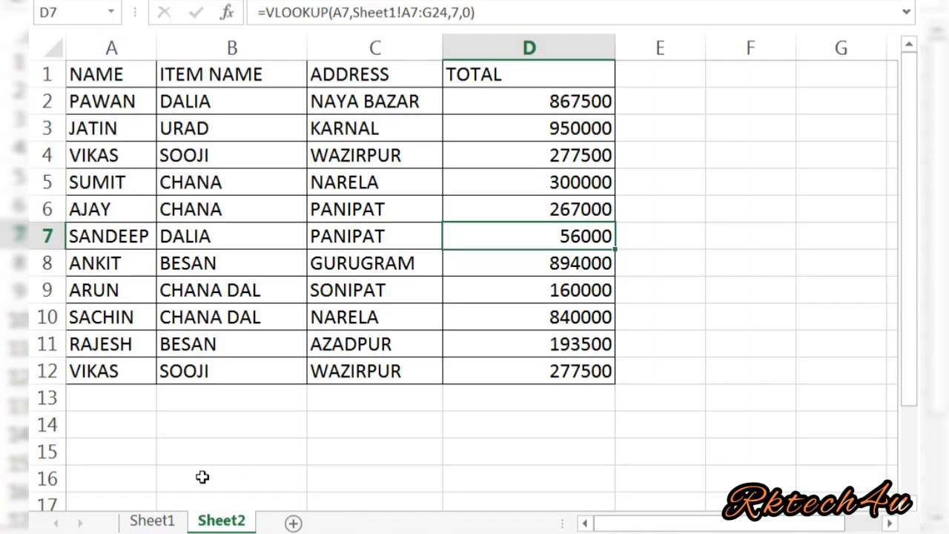
On Sheet1, inspect the weight in D10, then select empty cell I2.
{"action": "left_click", "coordinate": [153, 518]}
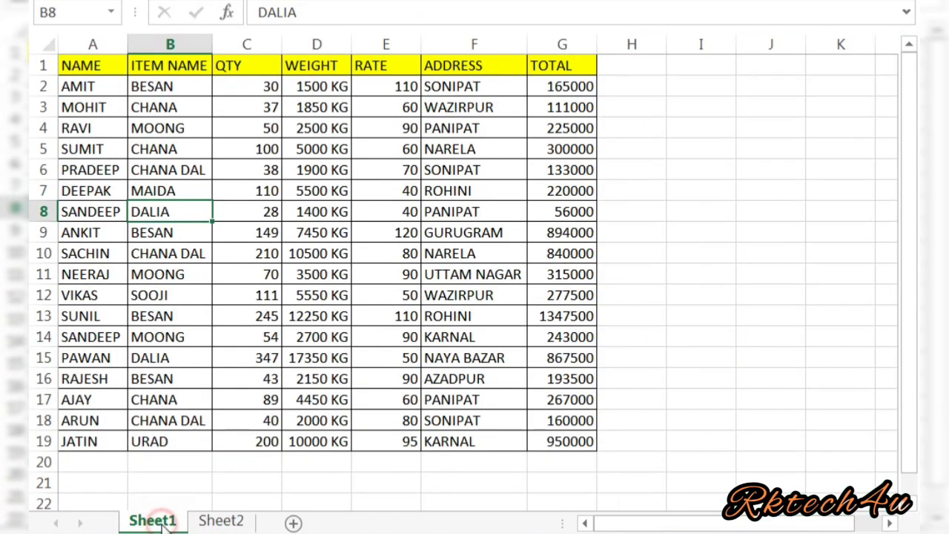
{"action": "left_click", "coordinate": [339, 253]}
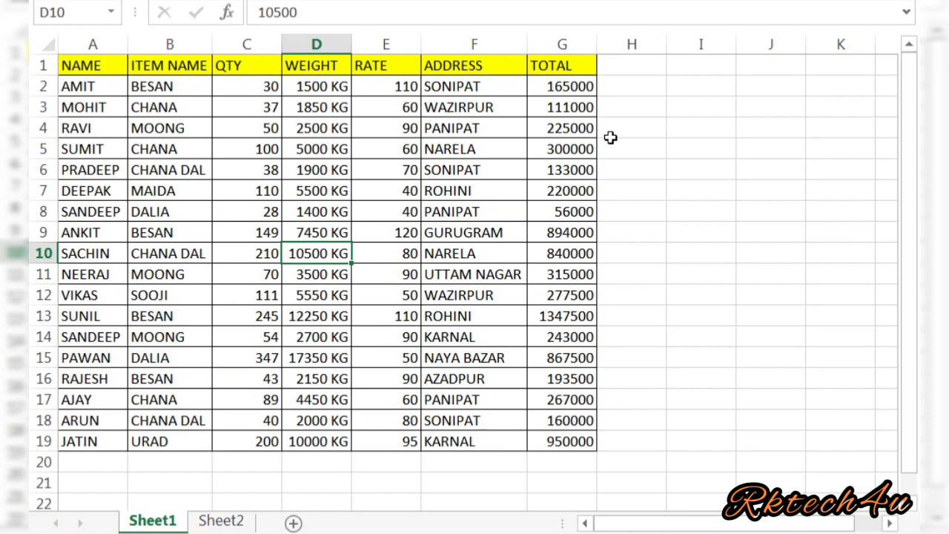
{"action": "left_click", "coordinate": [699, 86]}
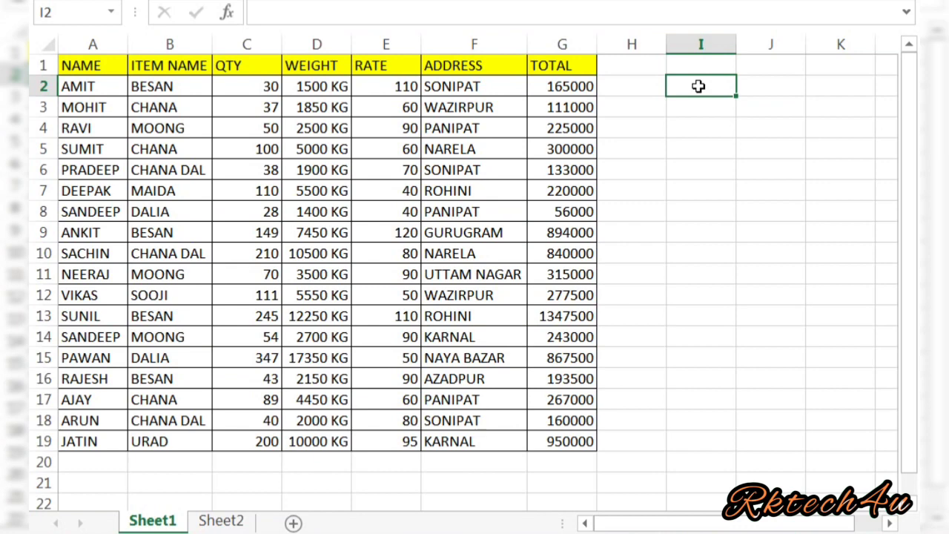
Type =IF( in I2 to begin the grading formula.
{"action": "type", "text": "="}
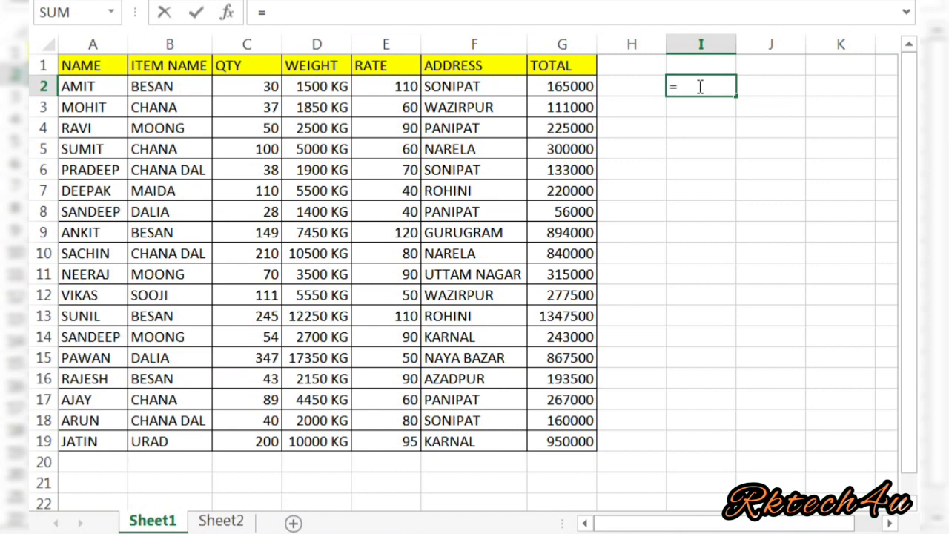
{"action": "type", "text": "IF"}
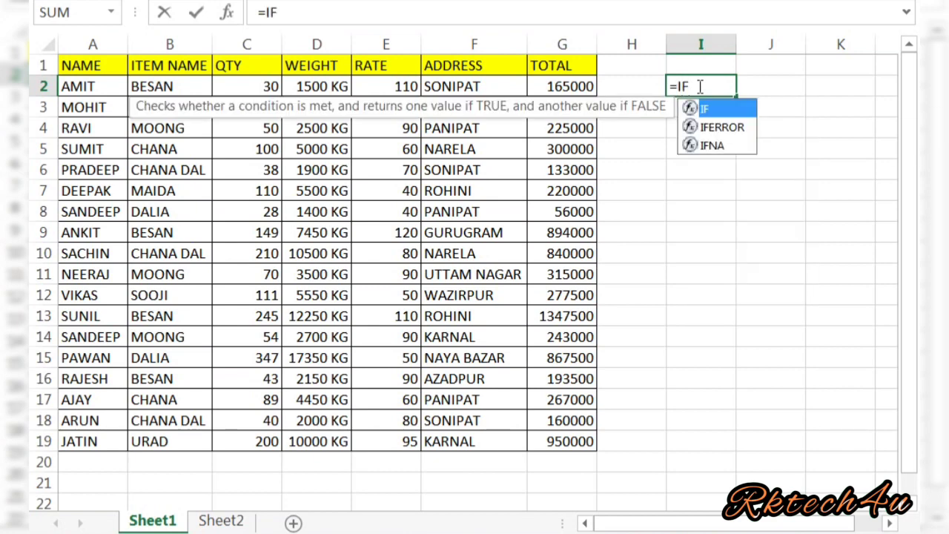
{"action": "type", "text": "("}
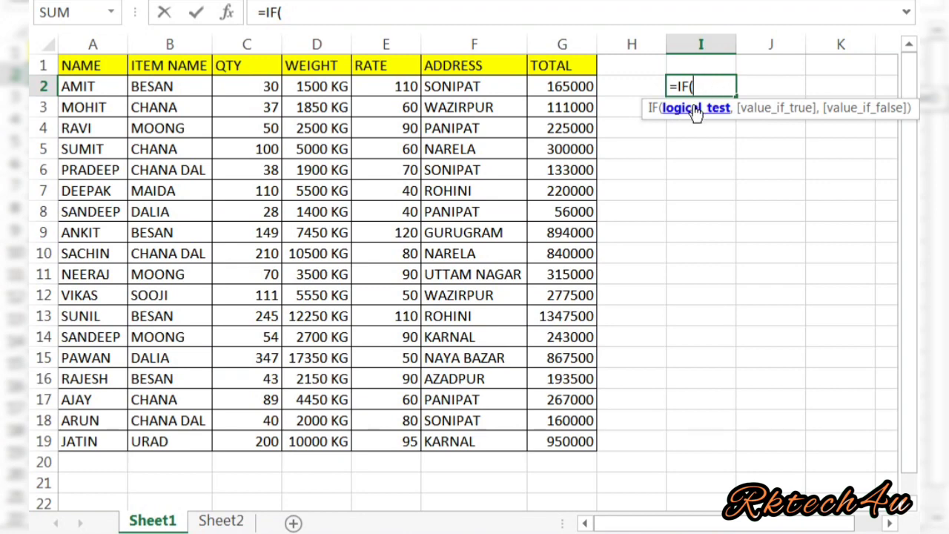
Build I2 up to =IF(C2>200,"BEST",IF(C2>100,"GOOD",IF( with C2 as the test cell.
{"action": "left_click", "coordinate": [262, 86]}
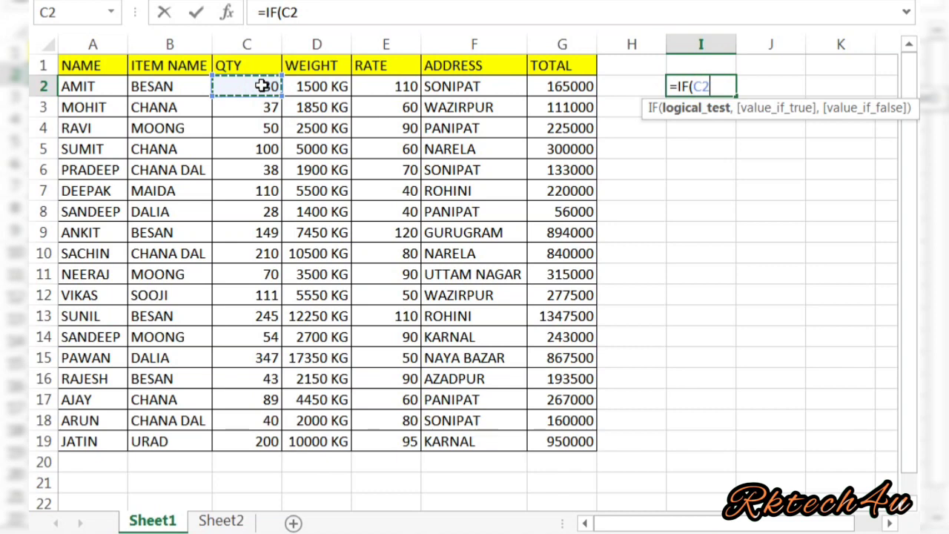
{"action": "type", "text": ">2000"}
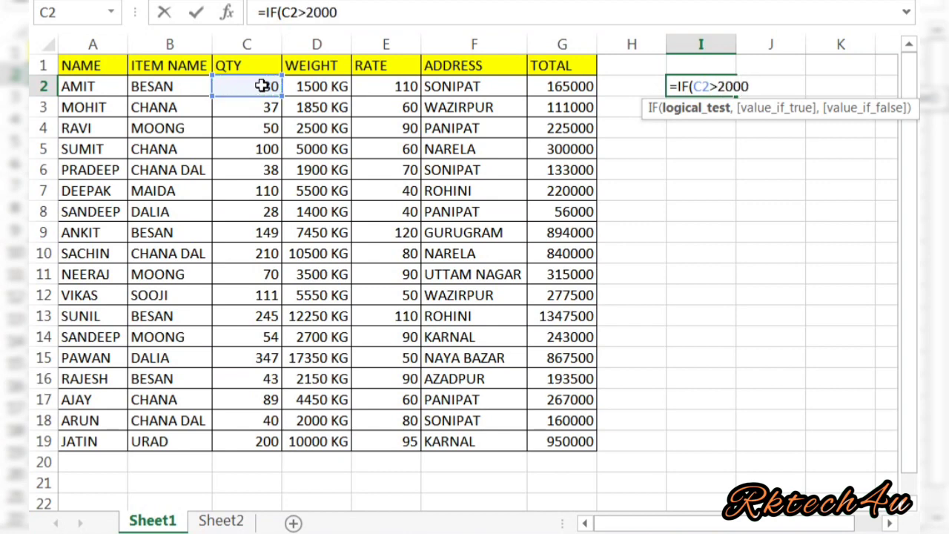
{"action": "key", "text": "BackSpace"}
{"action": "type", "text": ",\""}
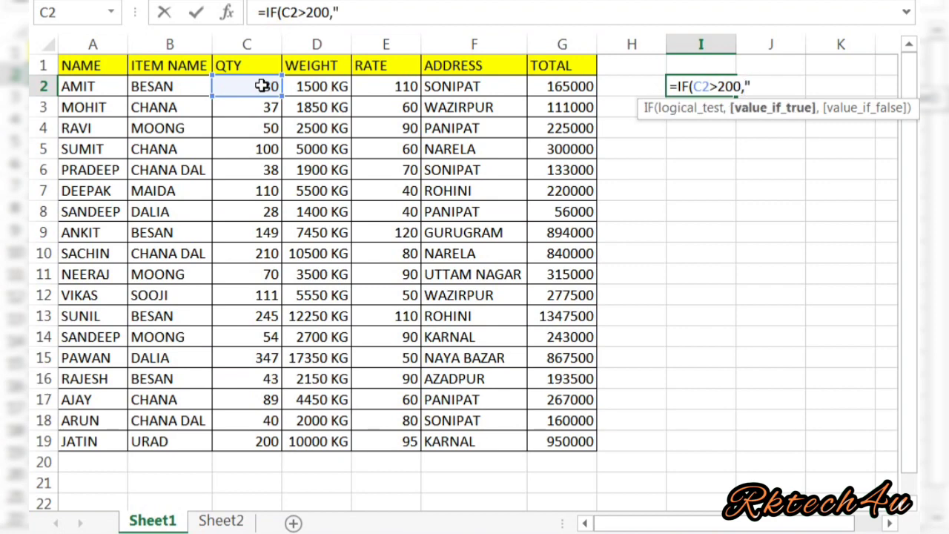
{"action": "type", "text": "BEST"}
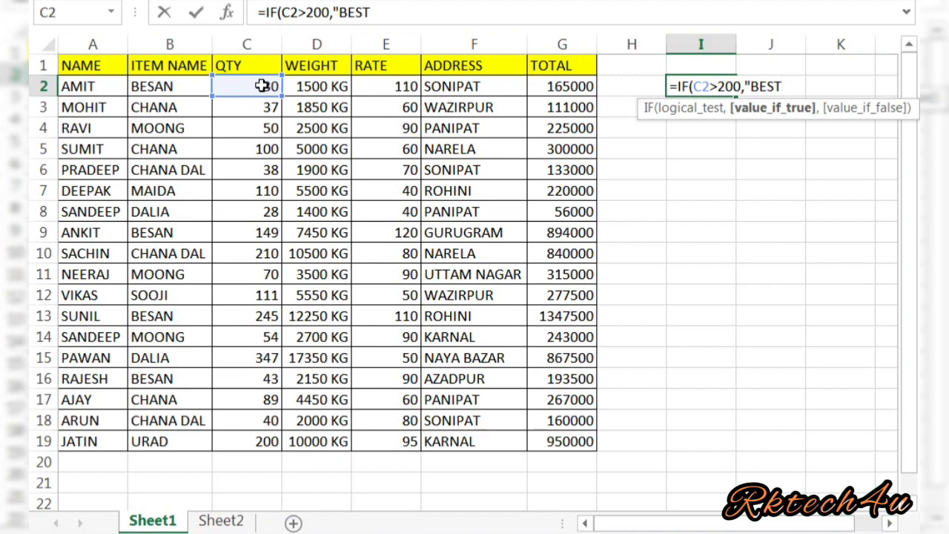
{"action": "type", "text": "\","}
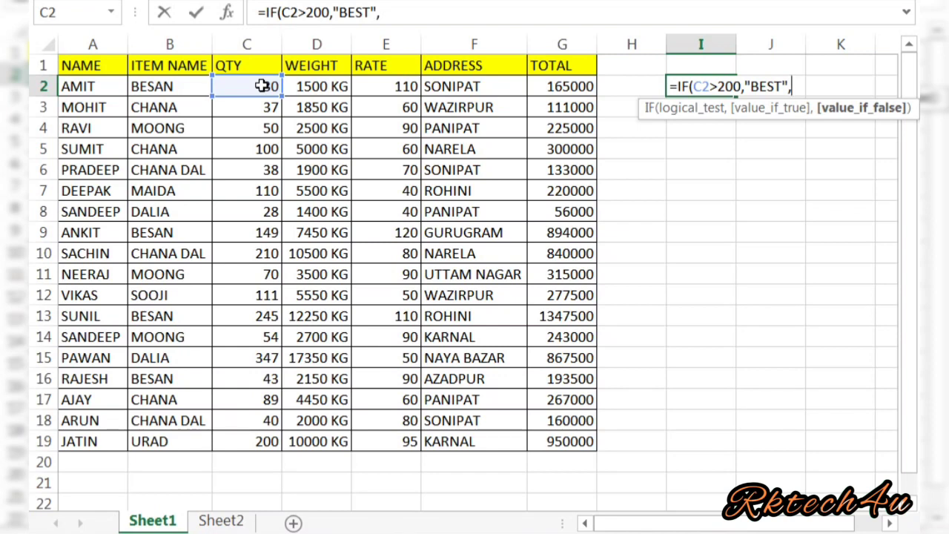
{"action": "type", "text": "IF("}
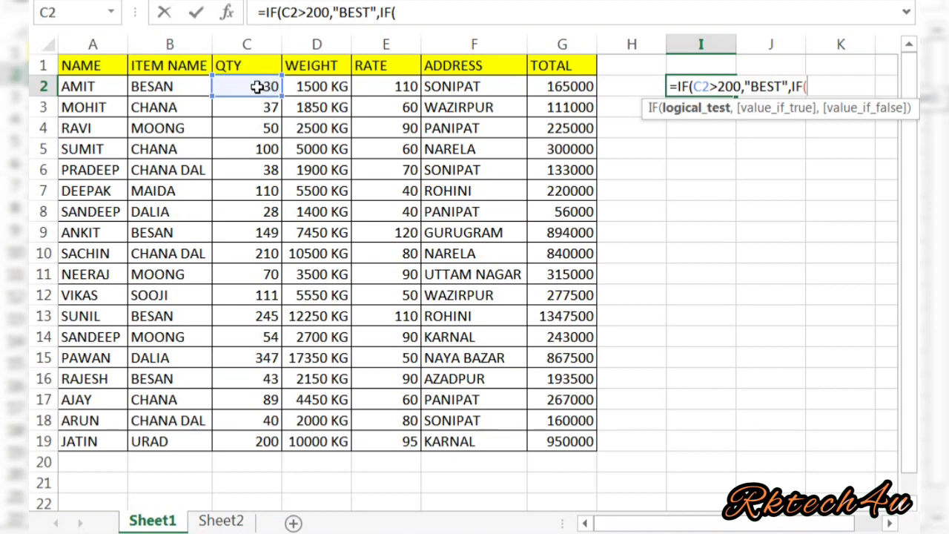
{"action": "left_click", "coordinate": [256, 86]}
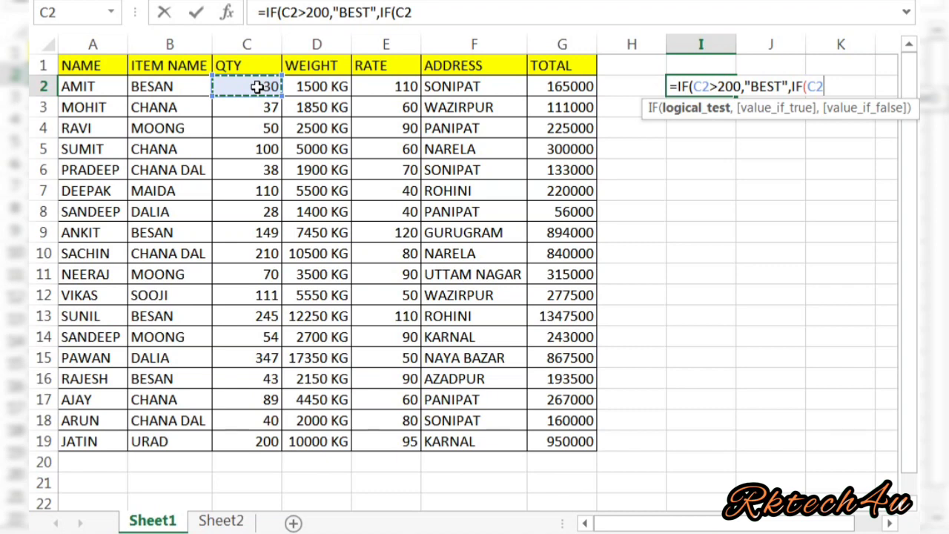
{"action": "type", "text": ">"}
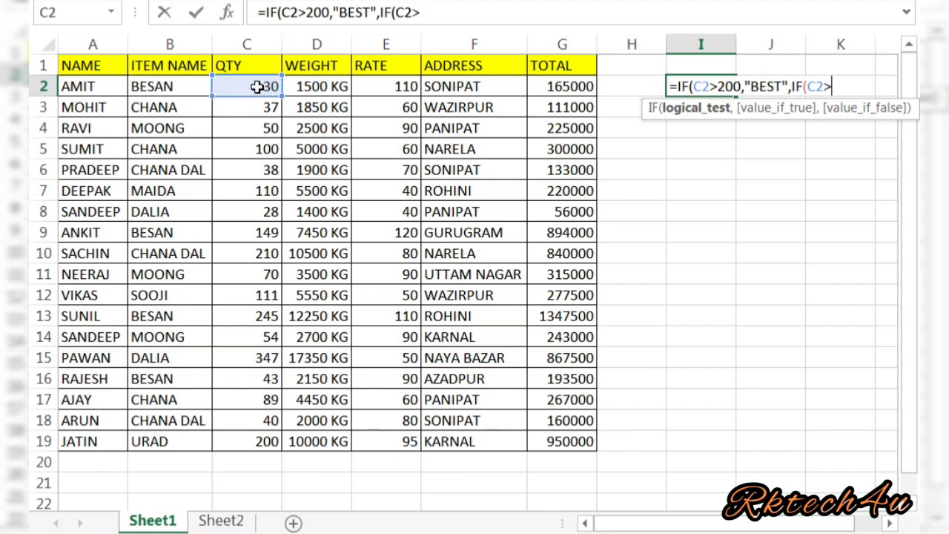
{"action": "type", "text": "100"}
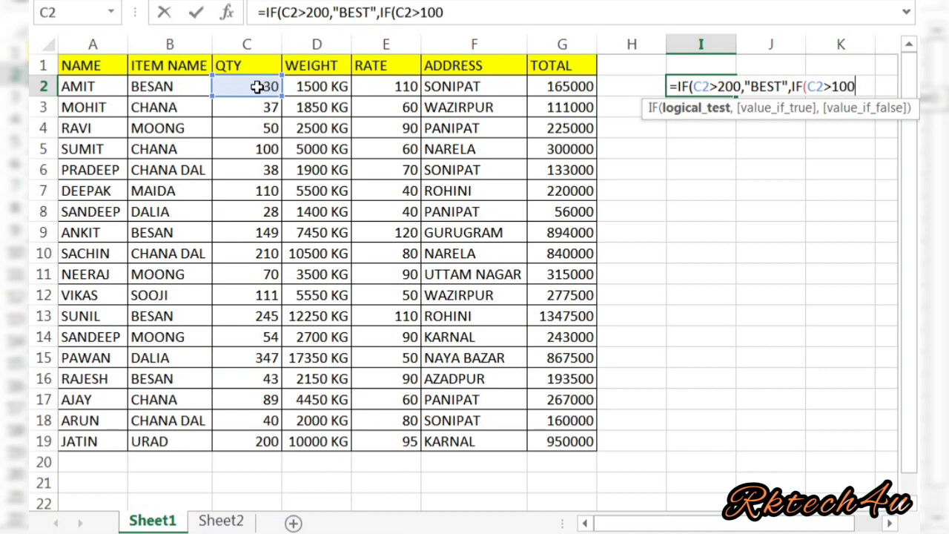
{"action": "type", "text": ","}
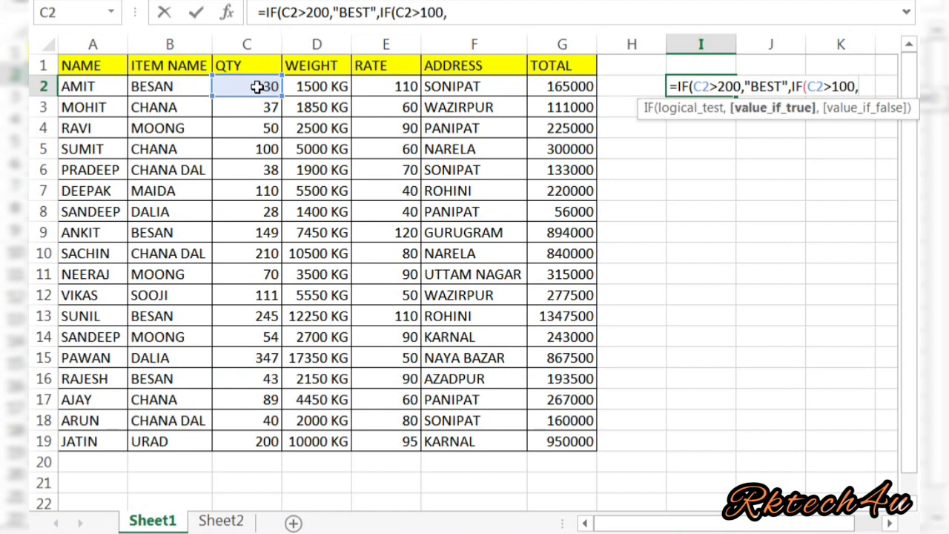
{"action": "type", "text": "\"GO"}
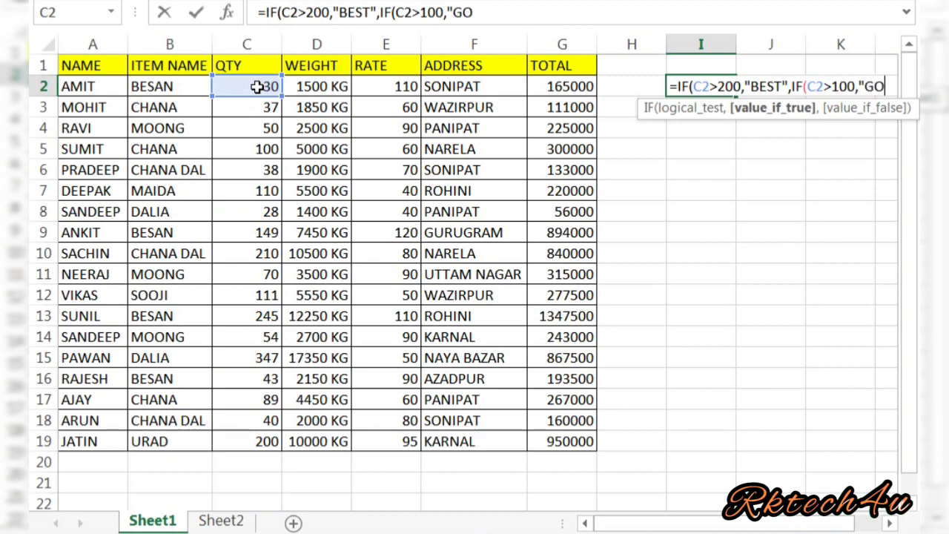
{"action": "type", "text": "OD\""}
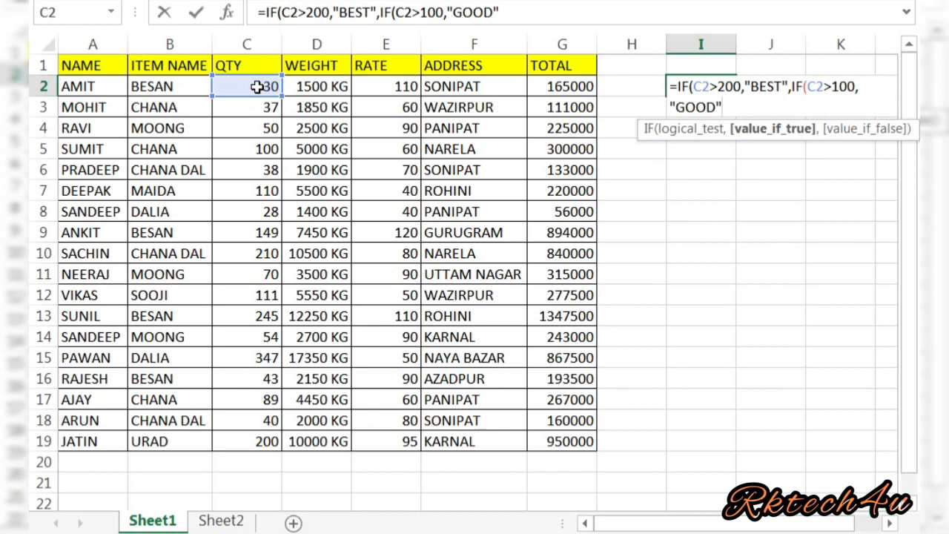
{"action": "type", "text": ","}
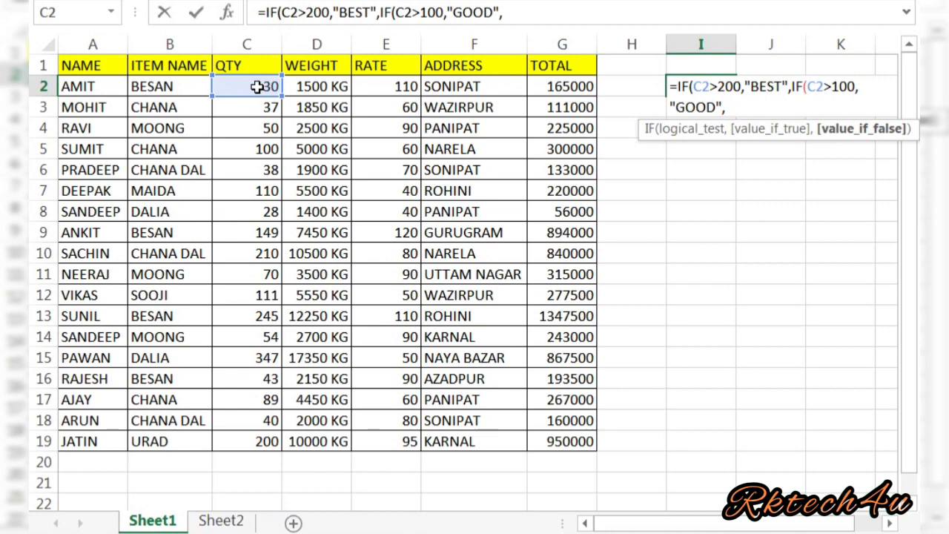
{"action": "type", "text": "IF("}
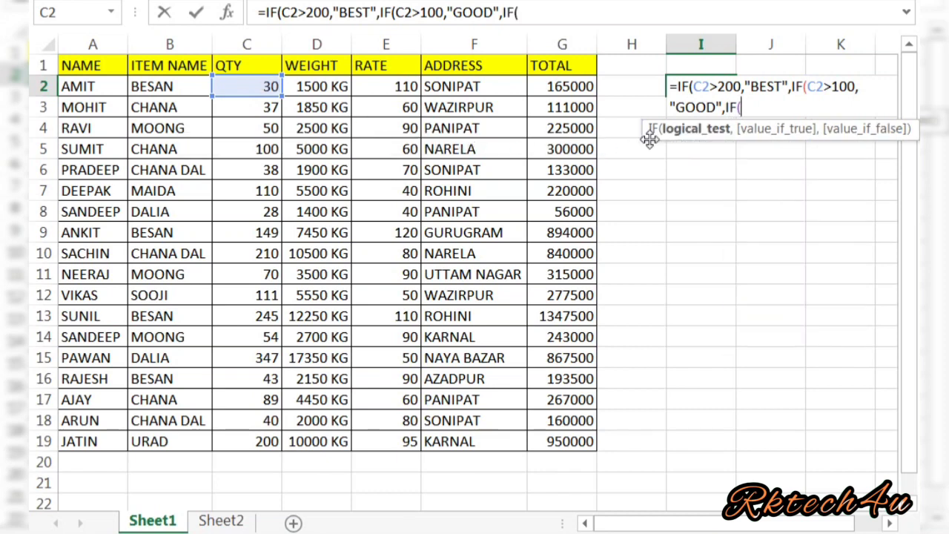
Finish the third IF as C2>50 giving "WORK HARD", else "FAIL", closing all brackets.
{"action": "left_click", "coordinate": [255, 88]}
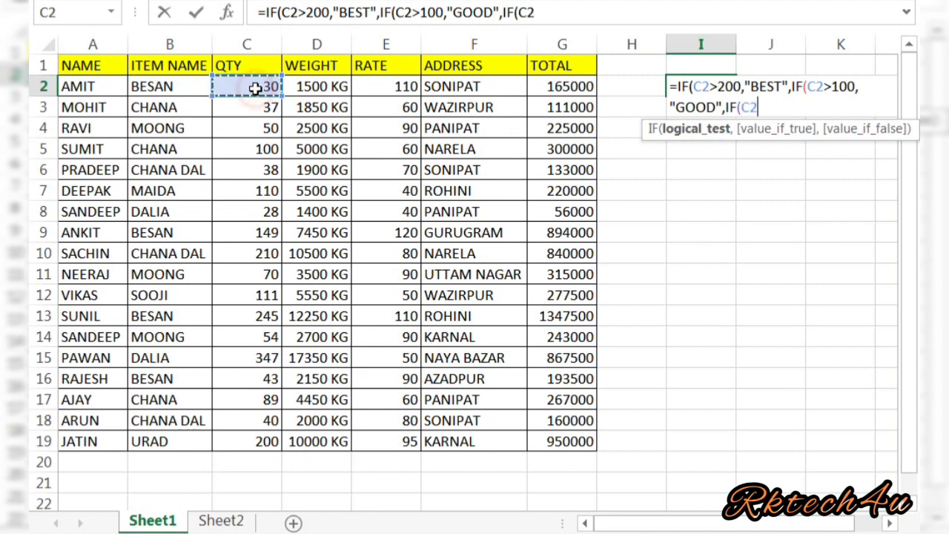
{"action": "type", "text": ">"}
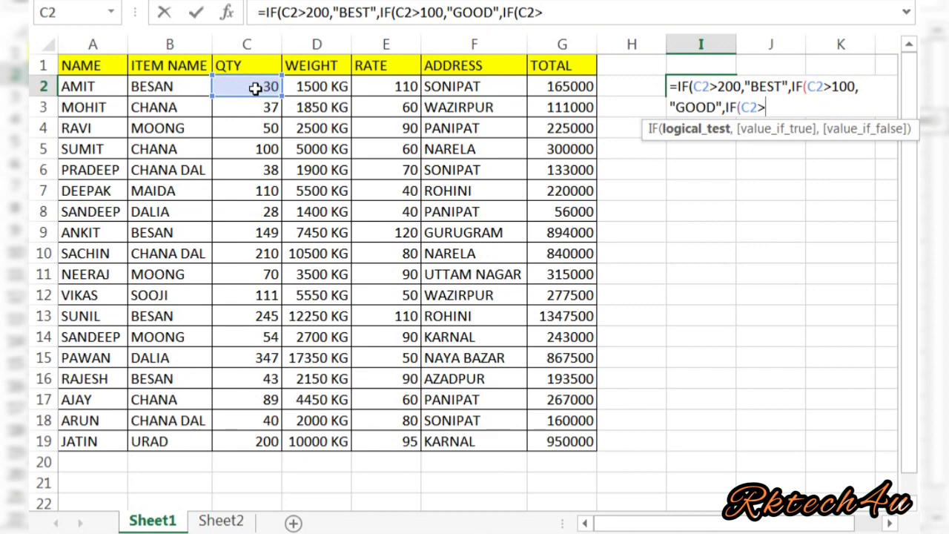
{"action": "type", "text": "50\"WORK"}
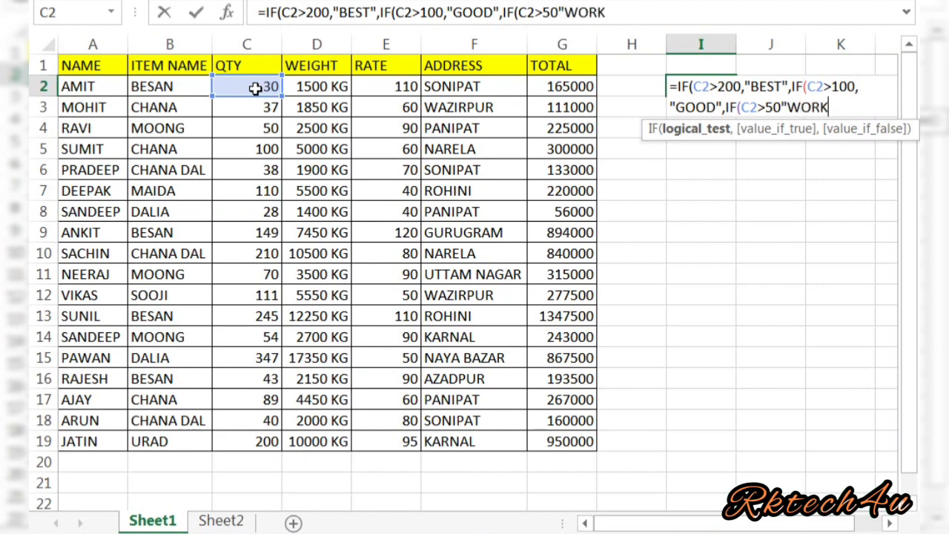
{"action": "type", "text": " HARD"}
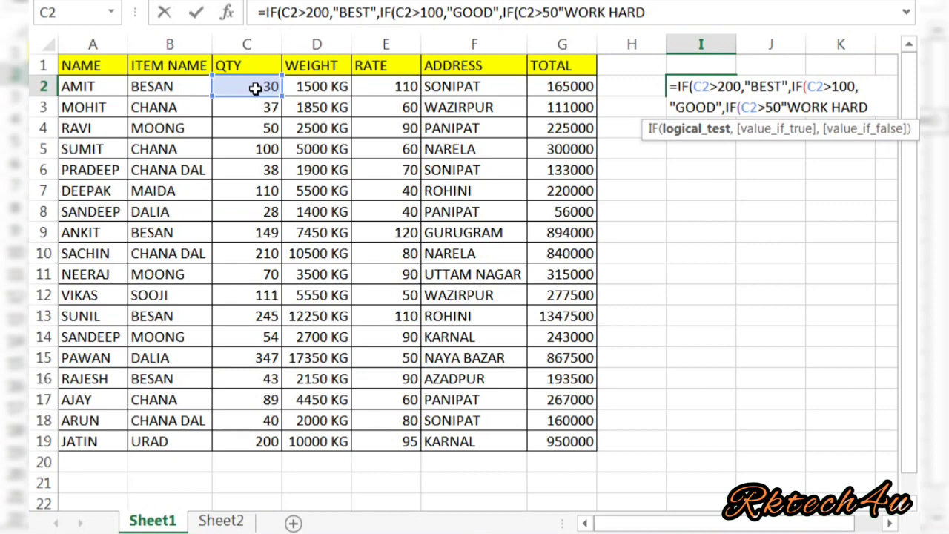
{"action": "left_click", "coordinate": [783, 106]}
{"action": "type", "text": ","}
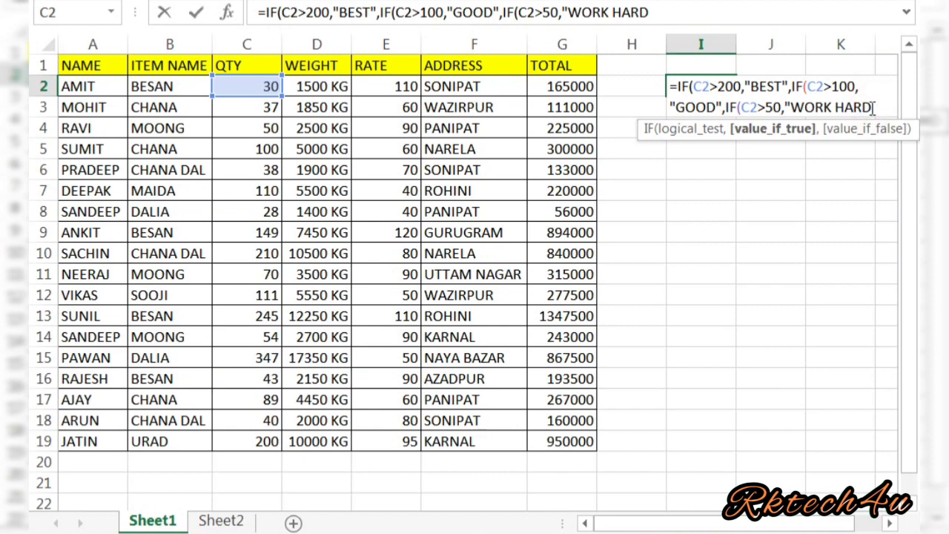
{"action": "type", "text": "\""}
{"action": "type", "text": ","}
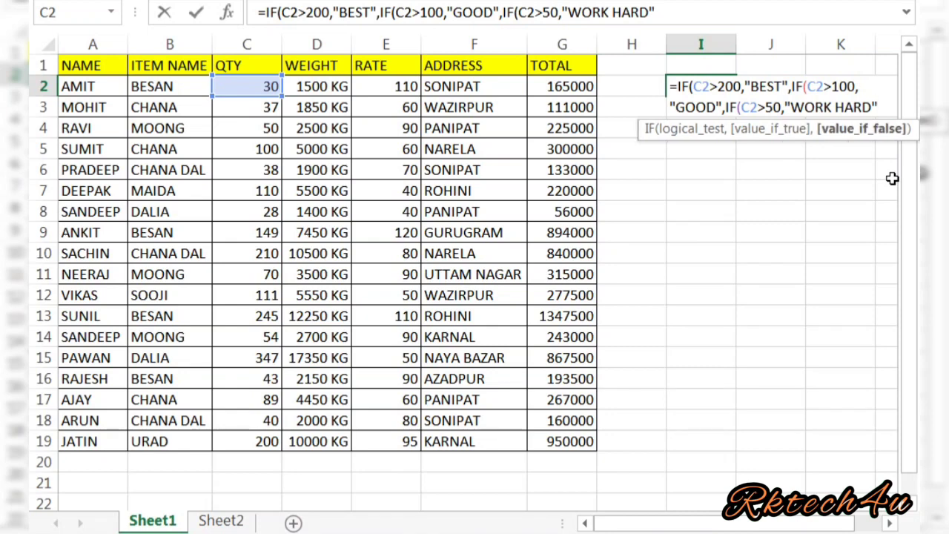
{"action": "type", "text": ",\"FAIL"}
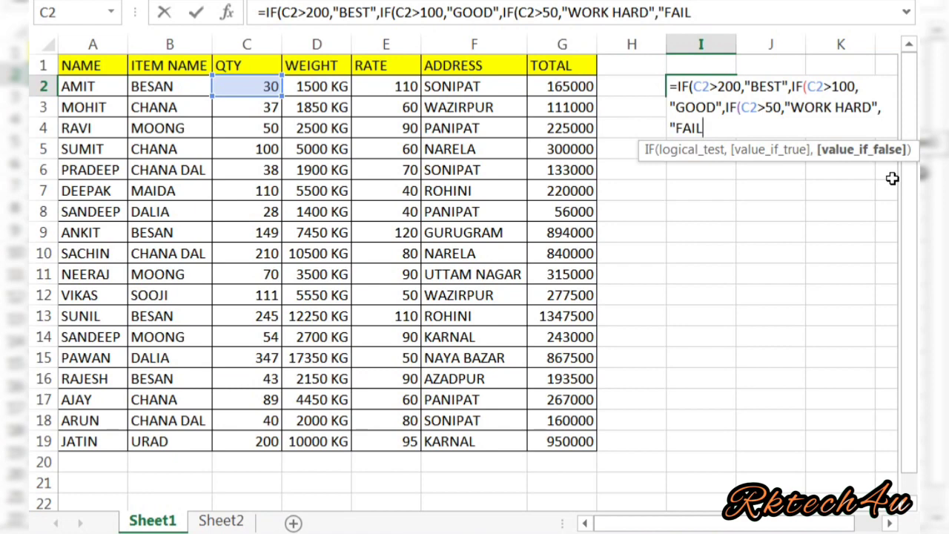
{"action": "type", "text": "\")"}
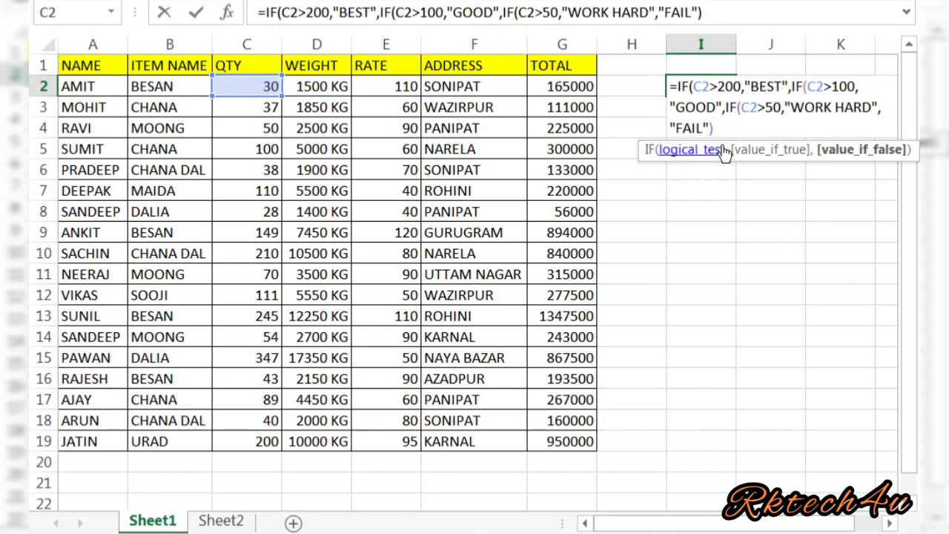
{"action": "type", "text": "))"}
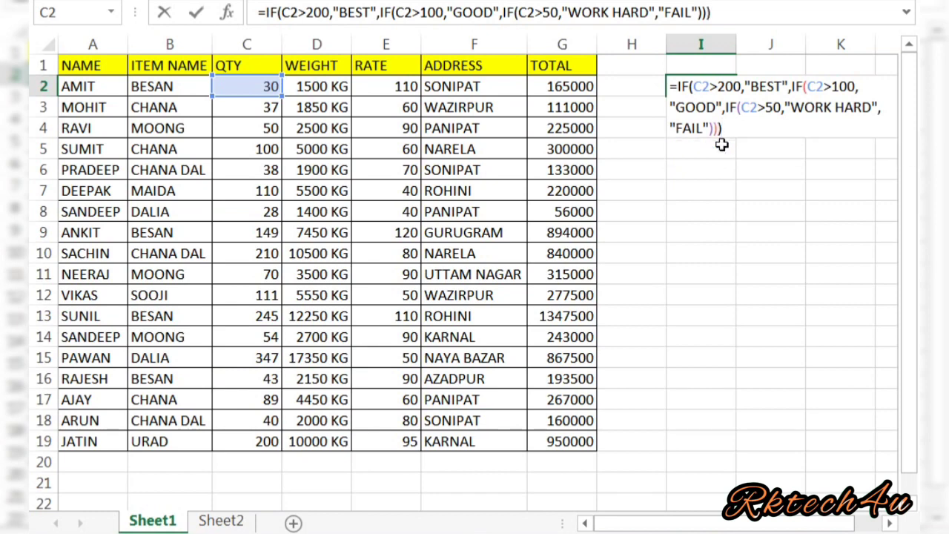
{"action": "key", "text": "Return"}
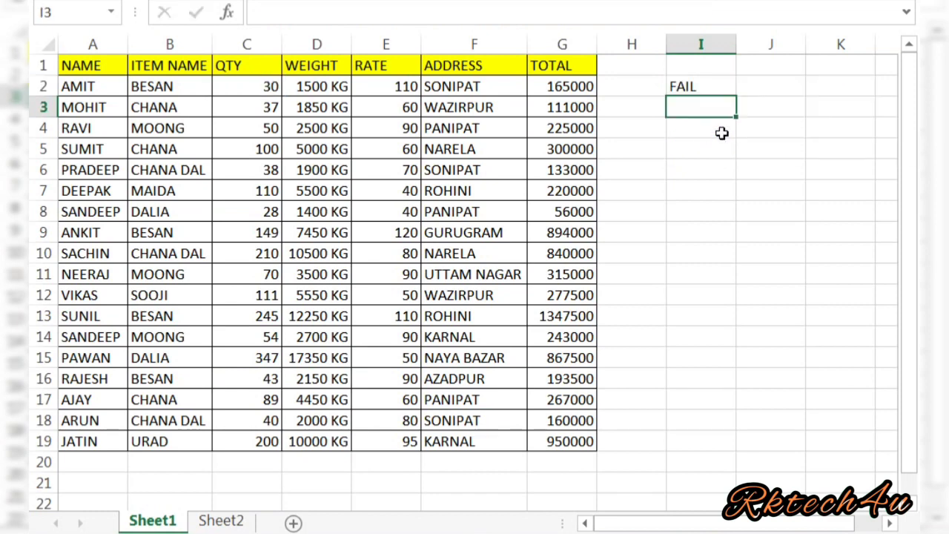
Copy the grading formula down I2:I19 and autofit column I to fit WORK HARD.
{"action": "left_click", "coordinate": [712, 86]}
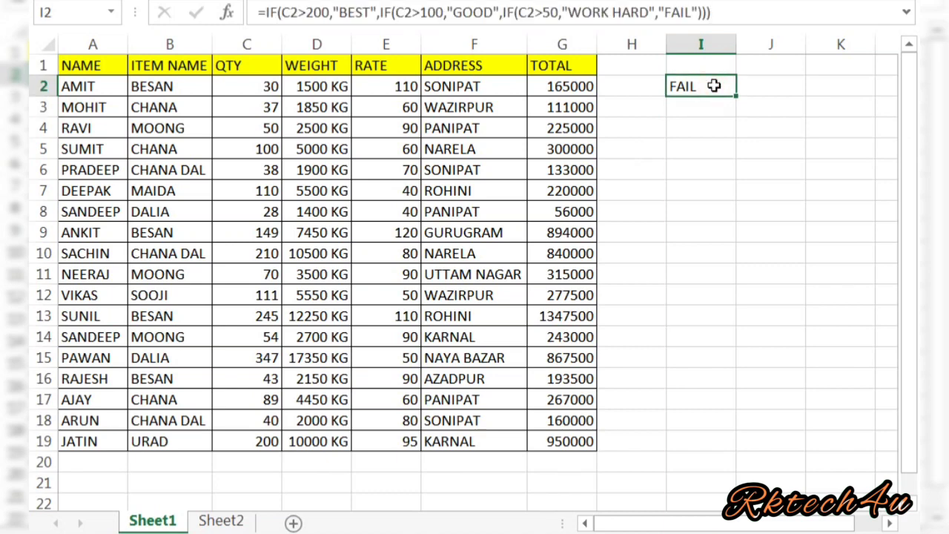
{"action": "key", "text": "ctrl+c"}
{"action": "key", "text": "shift+Down"}
{"action": "key", "text": "shift+Down"}
{"action": "key", "text": "shift+Down"}
{"action": "key", "text": "shift+Down"}
{"action": "key", "text": "shift+Down"}
{"action": "key", "text": "shift+Down"}
{"action": "key", "text": "shift+Down"}
{"action": "key", "text": "shift+Down"}
{"action": "key", "text": "shift+Down"}
{"action": "key", "text": "shift+Down"}
{"action": "key", "text": "shift+Down"}
{"action": "key", "text": "shift+Down"}
{"action": "key", "text": "shift+Down"}
{"action": "key", "text": "shift+Down"}
{"action": "key", "text": "shift+Down"}
{"action": "key", "text": "shift+Down"}
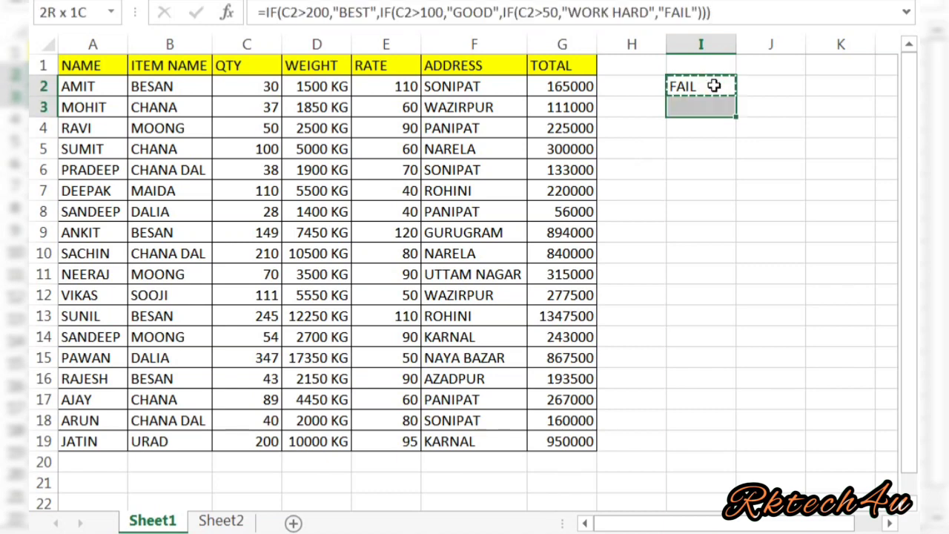
{"action": "key", "text": "shift+Down"}
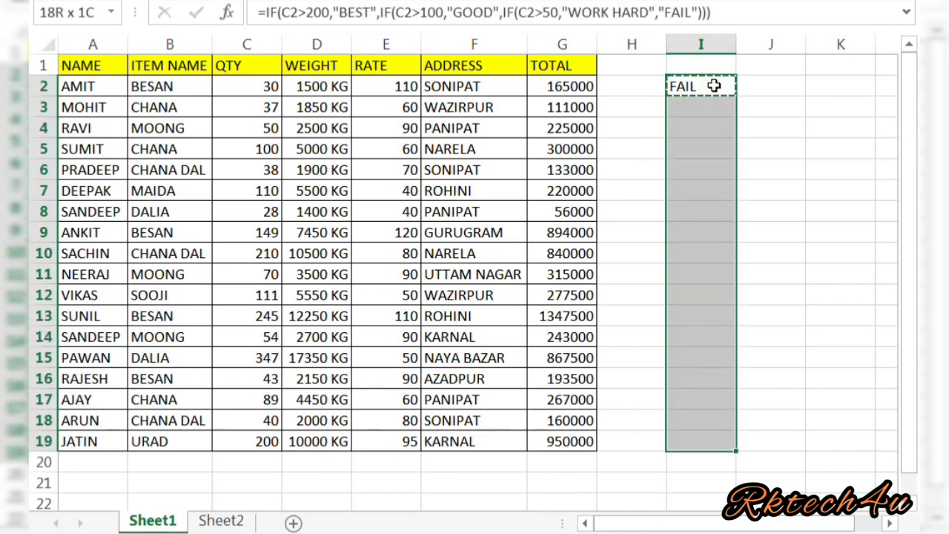
{"action": "key", "text": "ctrl+v"}
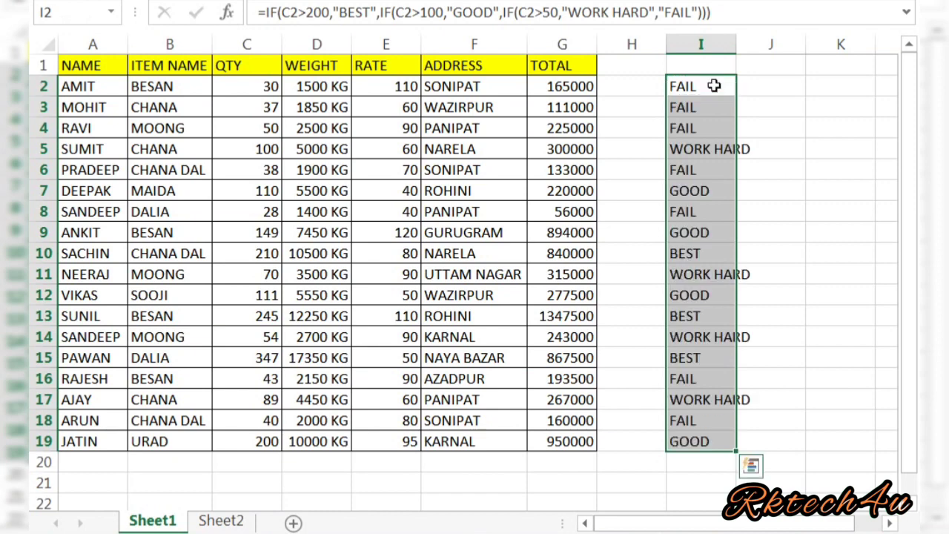
{"action": "double_click", "coordinate": [737, 44]}
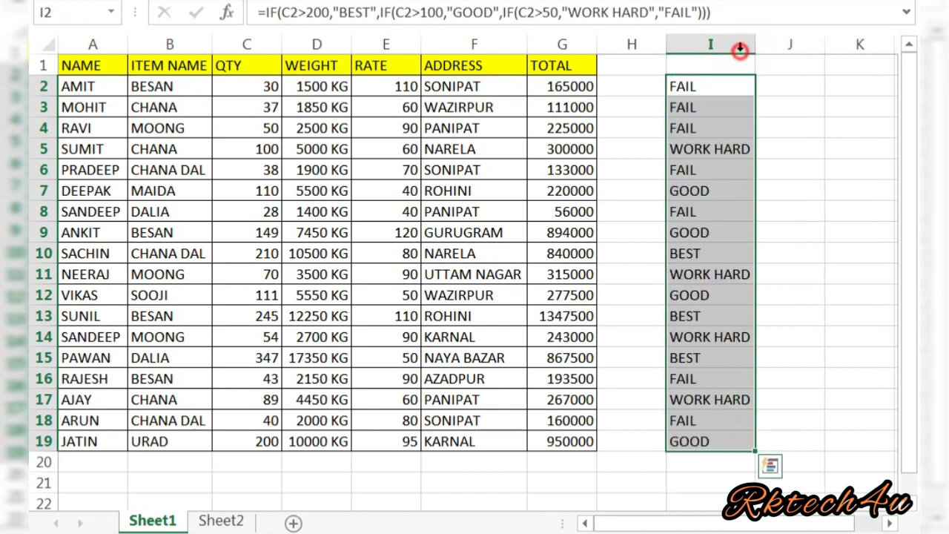
{"action": "left_click", "coordinate": [712, 89]}
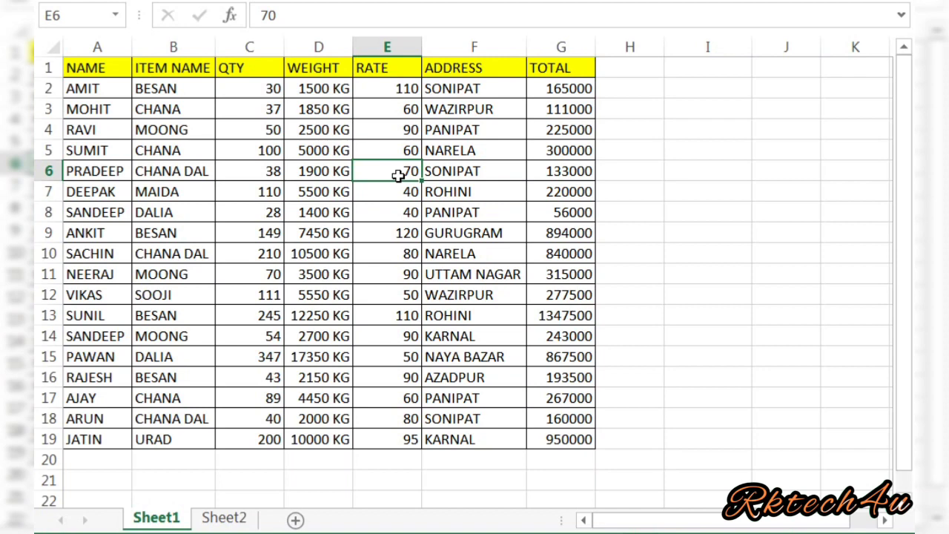
{"action": "left_click", "coordinate": [479, 171]}
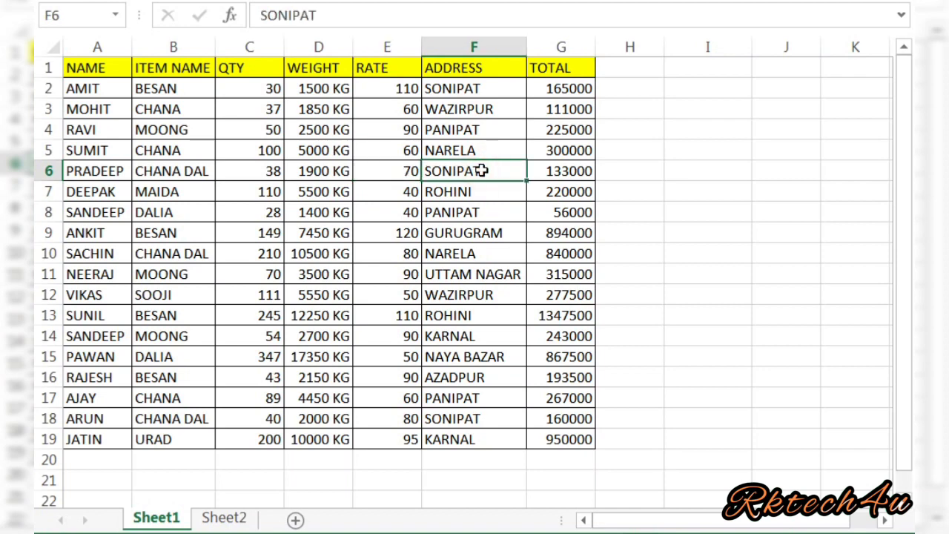
{"action": "left_click", "coordinate": [647, 94]}
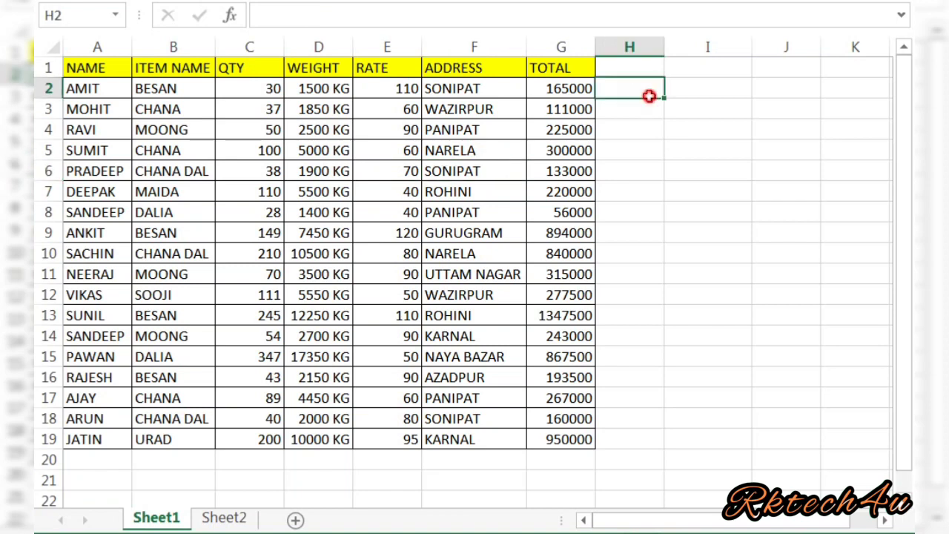
{"action": "left_click", "coordinate": [79, 70]}
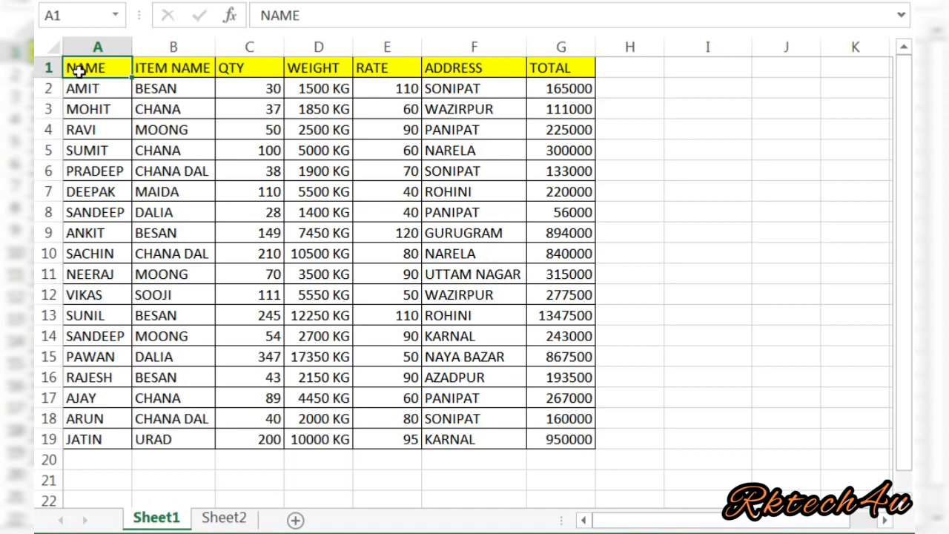
Overwrite A7 with RAVI, and A11 and A15 with AMIT.
{"action": "left_click", "coordinate": [90, 196]}
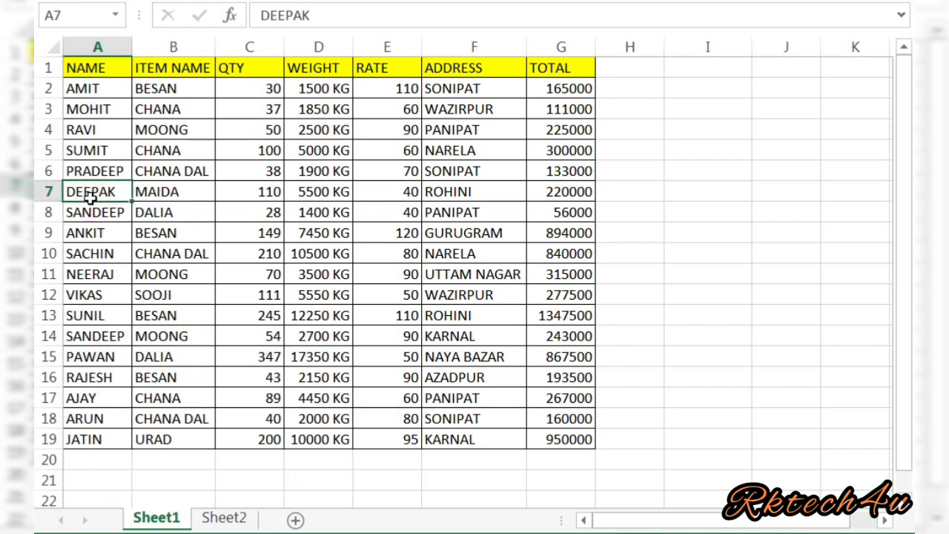
{"action": "type", "text": "RAVI"}
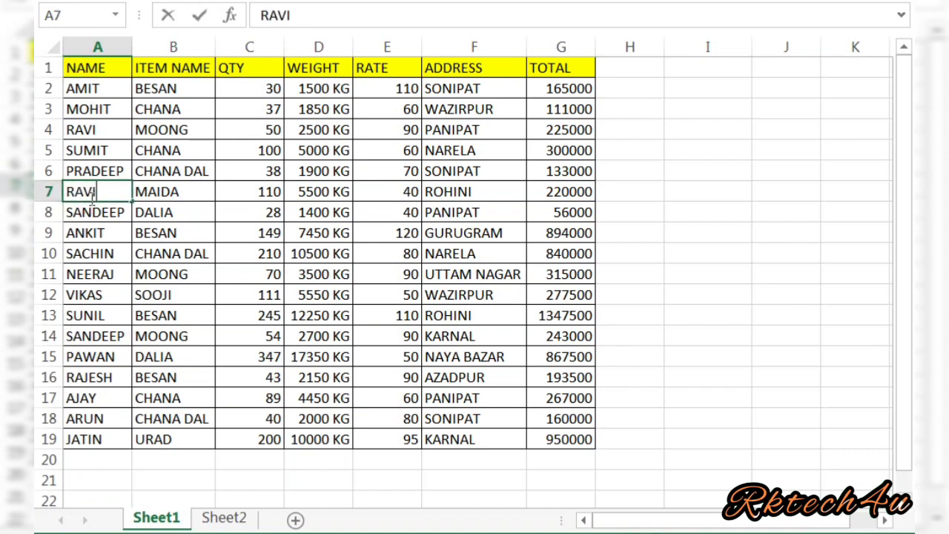
{"action": "key", "text": "Return"}
{"action": "key", "text": "Return"}
{"action": "key", "text": "Return"}
{"action": "key", "text": "Return"}
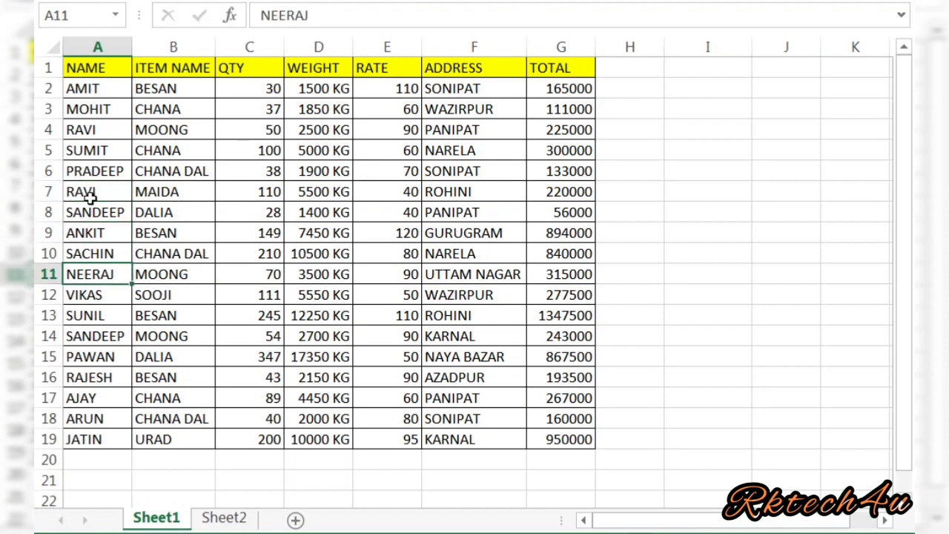
{"action": "type", "text": "AMIT"}
{"action": "key", "text": "Return"}
{"action": "key", "text": "Return"}
{"action": "key", "text": "Return"}
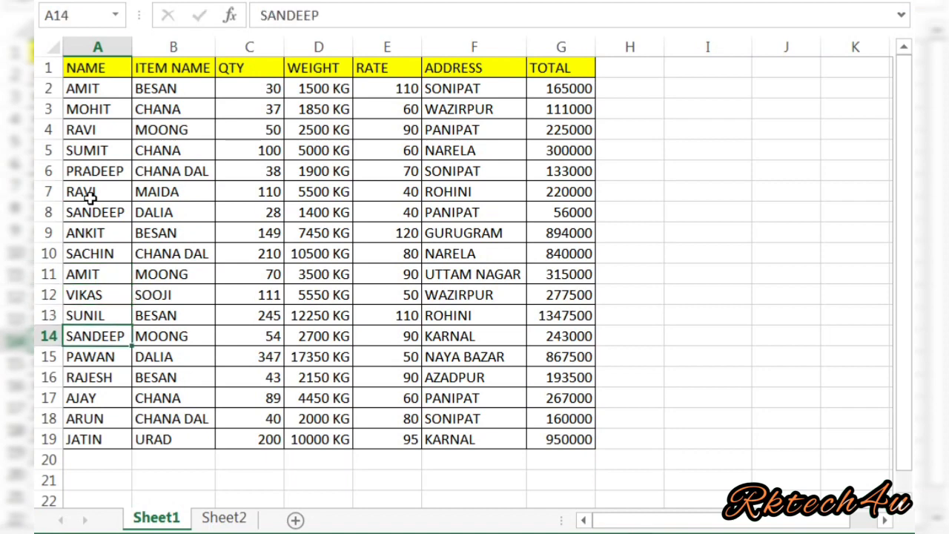
{"action": "key", "text": "Return"}
{"action": "type", "text": "AMIT"}
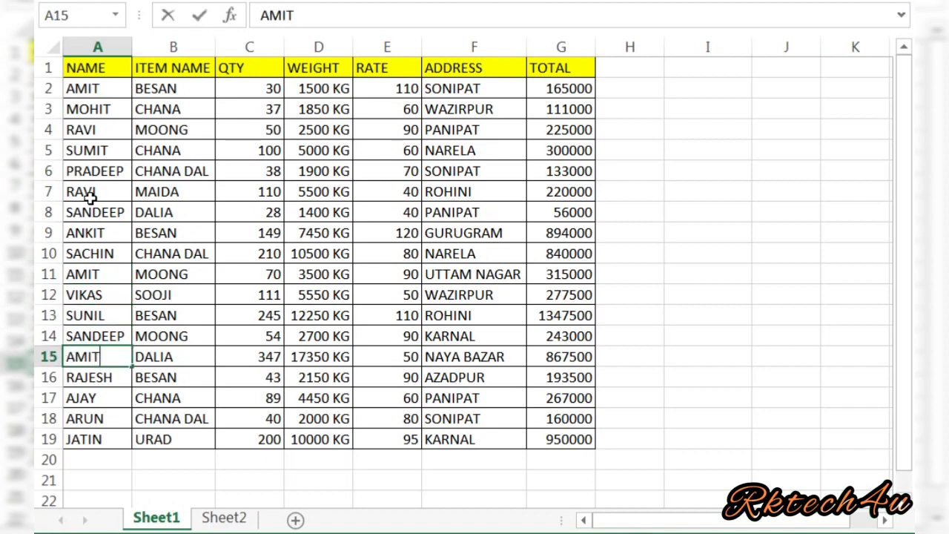
{"action": "key", "text": "Up"}
{"action": "key", "text": "Up"}
{"action": "key", "text": "Up"}
{"action": "key", "text": "Up"}
Overwrite A13 with RAVI and A19 with MOHIT.
{"action": "key", "text": "Down"}
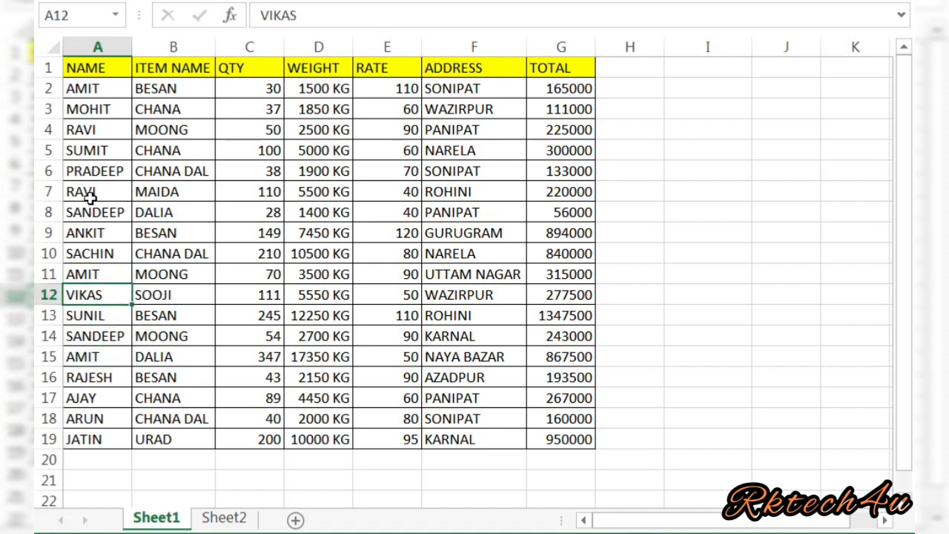
{"action": "key", "text": "Down"}
{"action": "type", "text": "RAVI"}
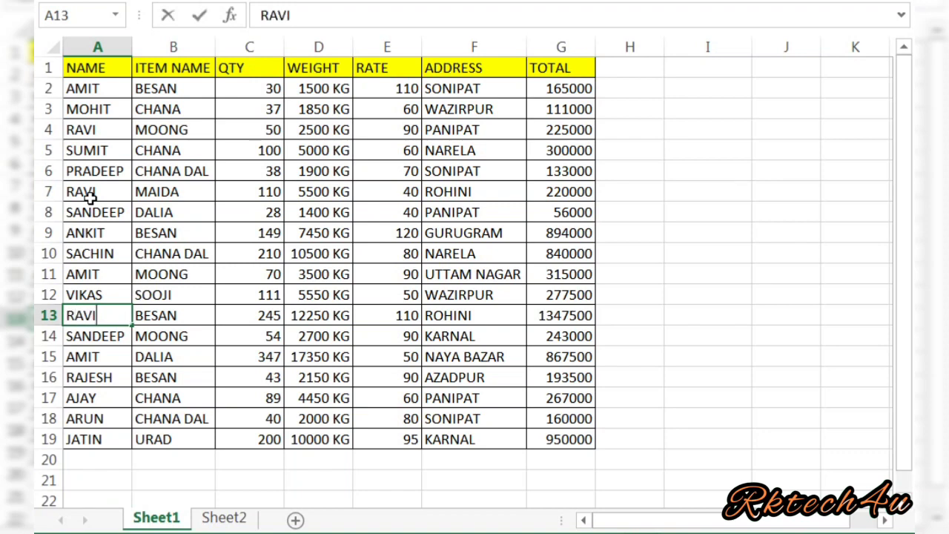
{"action": "key", "text": "Return"}
{"action": "key", "text": "Down"}
{"action": "key", "text": "Down"}
{"action": "key", "text": "Down"}
{"action": "key", "text": "Down"}
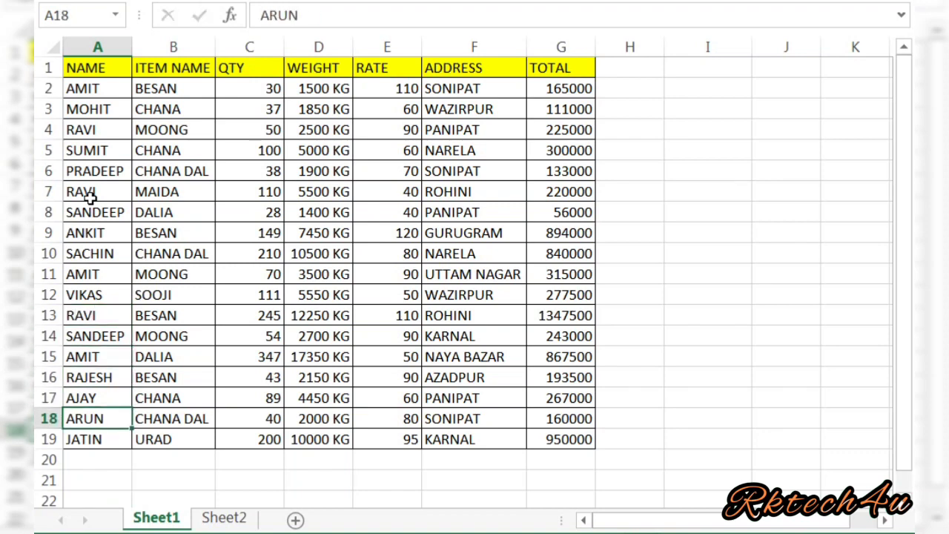
{"action": "key", "text": "Down"}
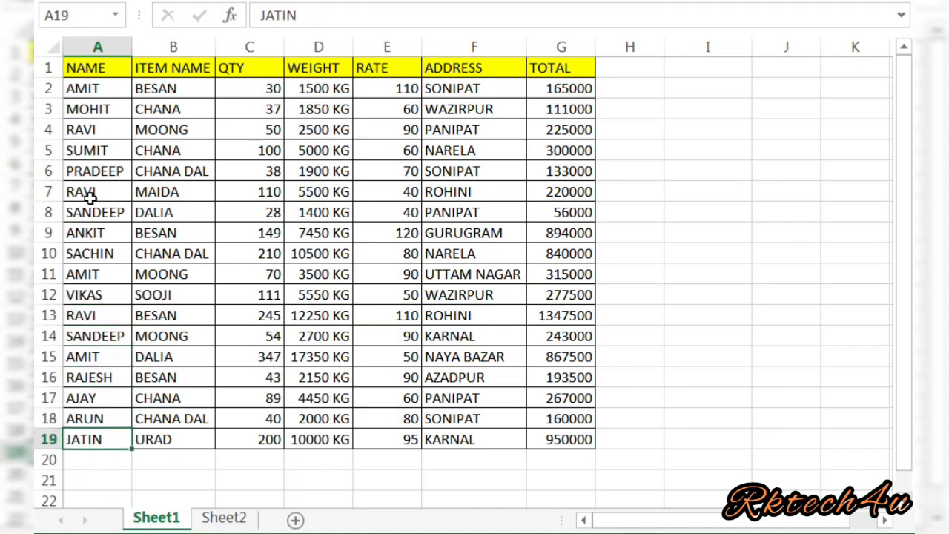
{"action": "type", "text": "MOHIT"}
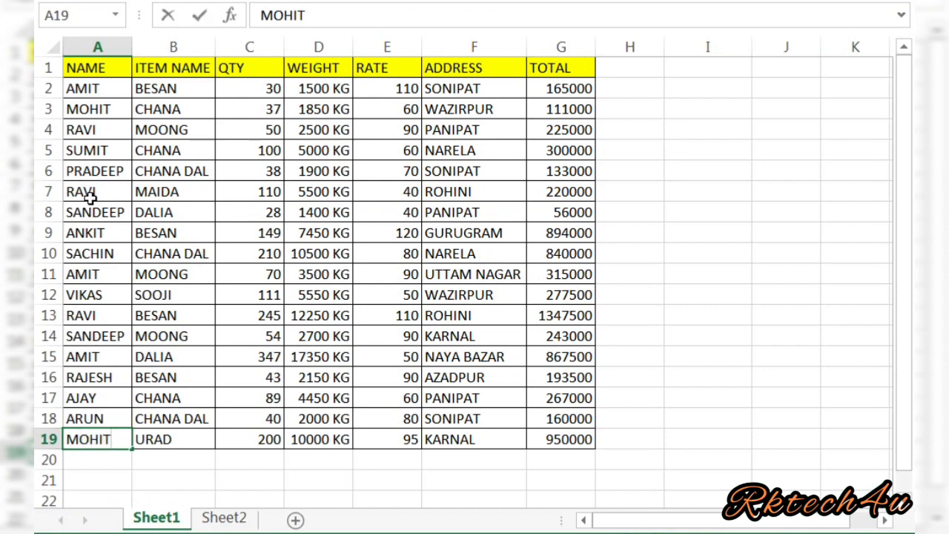
{"action": "key", "text": "Return"}
Review the repeated names in column A, ending on the NAME header A1.
{"action": "key", "text": "Up"}
{"action": "key", "text": "Up"}
{"action": "key", "text": "Up"}
{"action": "key", "text": "Up"}
{"action": "key", "text": "Up"}
{"action": "key", "text": "Up"}
{"action": "key", "text": "Up"}
{"action": "key", "text": "Up"}
{"action": "key", "text": "Up"}
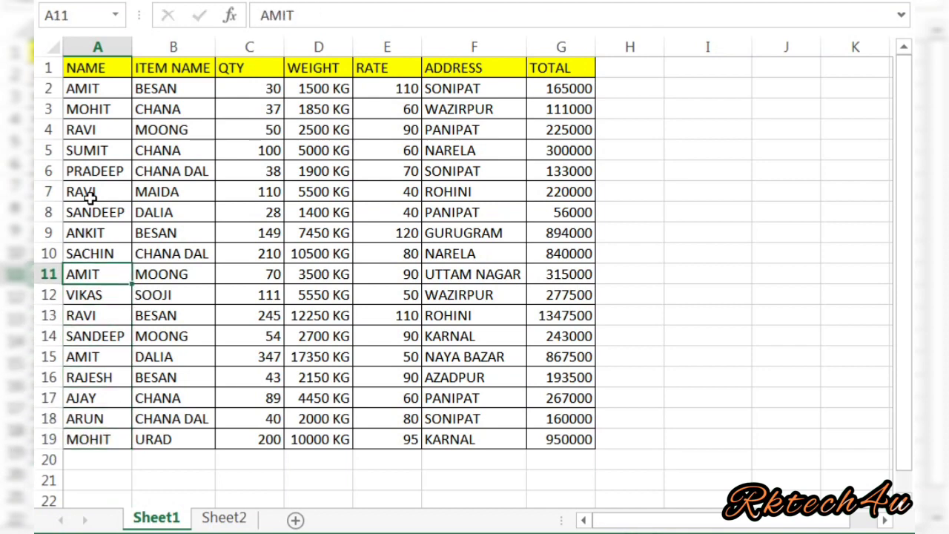
{"action": "key", "text": "Up"}
{"action": "key", "text": "Up"}
{"action": "key", "text": "Up"}
{"action": "key", "text": "Up"}
{"action": "key", "text": "Up"}
{"action": "key", "text": "Up"}
{"action": "key", "text": "Up"}
{"action": "key", "text": "Up"}
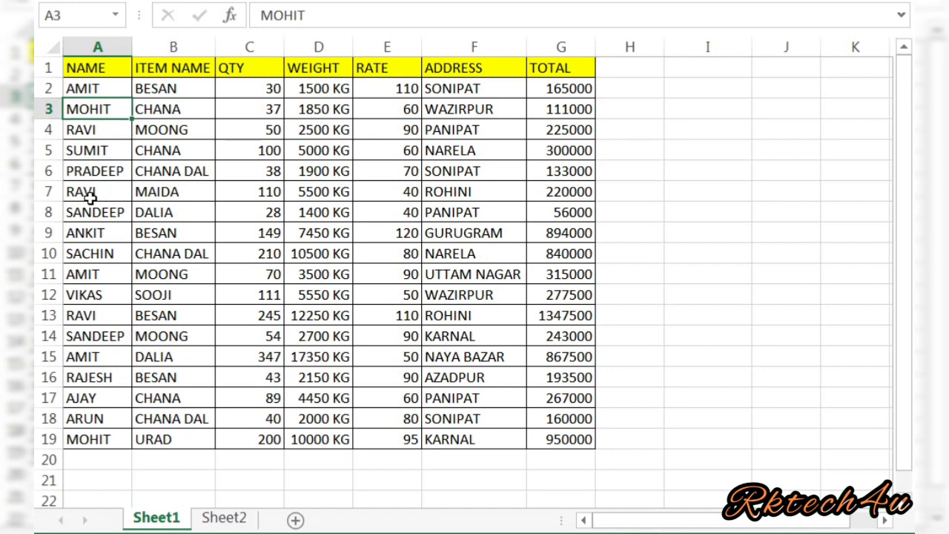
{"action": "key", "text": "Down"}
{"action": "key", "text": "Down"}
{"action": "key", "text": "Down"}
{"action": "key", "text": "Down"}
{"action": "key", "text": "Down"}
{"action": "key", "text": "Down"}
{"action": "key", "text": "Down"}
{"action": "key", "text": "Down"}
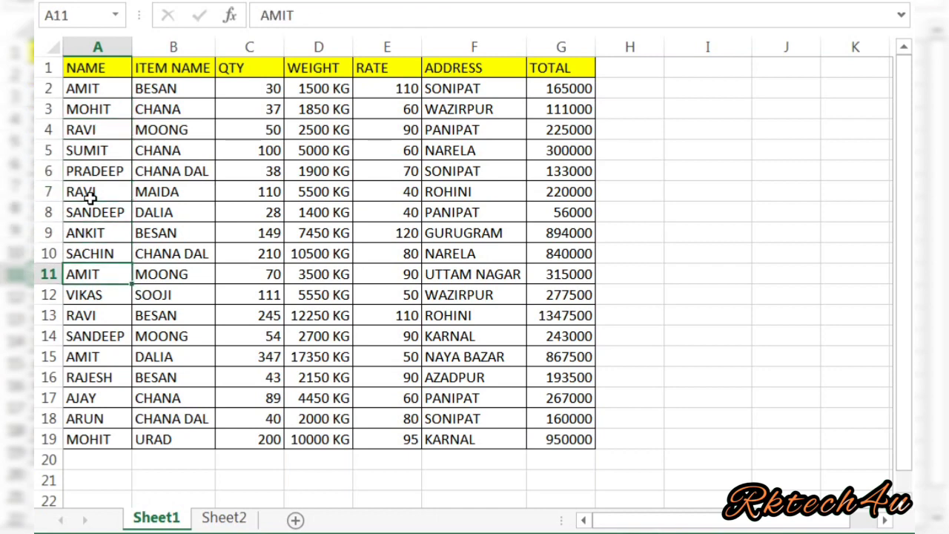
{"action": "key", "text": "Down"}
{"action": "key", "text": "Down"}
{"action": "key", "text": "Down"}
{"action": "key", "text": "Up"}
{"action": "key", "text": "Up"}
{"action": "key", "text": "Up"}
{"action": "key", "text": "Up"}
{"action": "key", "text": "Up"}
{"action": "key", "text": "Up"}
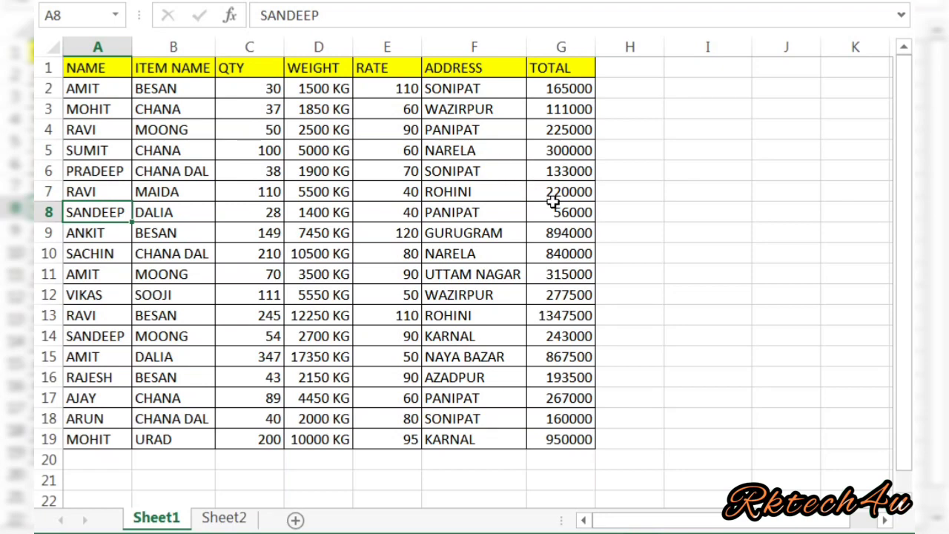
{"action": "left_click", "coordinate": [104, 153]}
{"action": "left_click", "coordinate": [104, 68]}
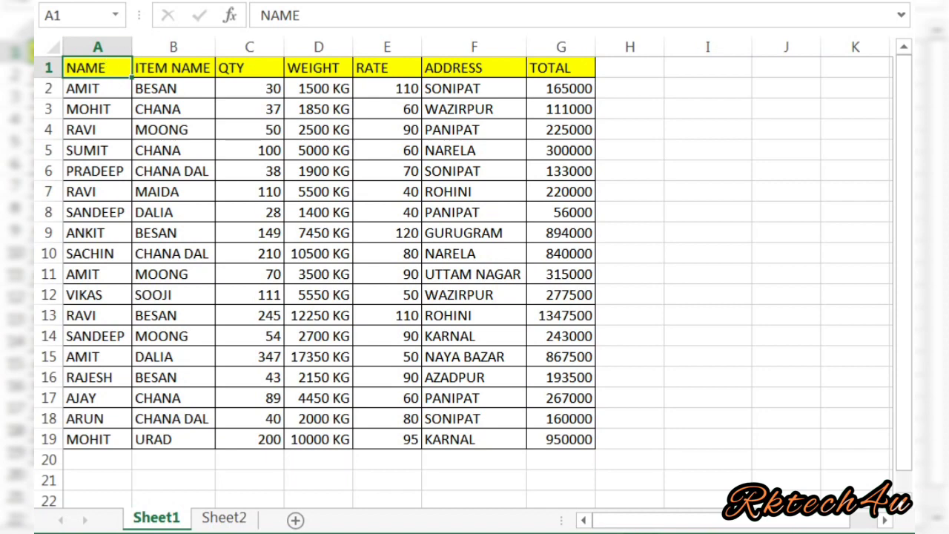
Open the Create PivotTable dialog for the data range A1:G19 from Insert > Tables.
{"action": "left_click", "coordinate": [174, 0]}
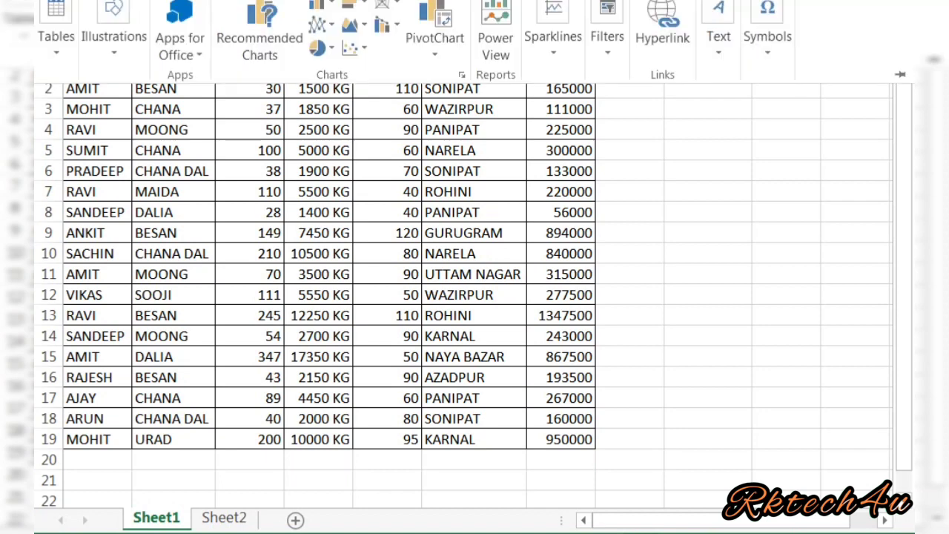
{"action": "left_click", "coordinate": [55, 43]}
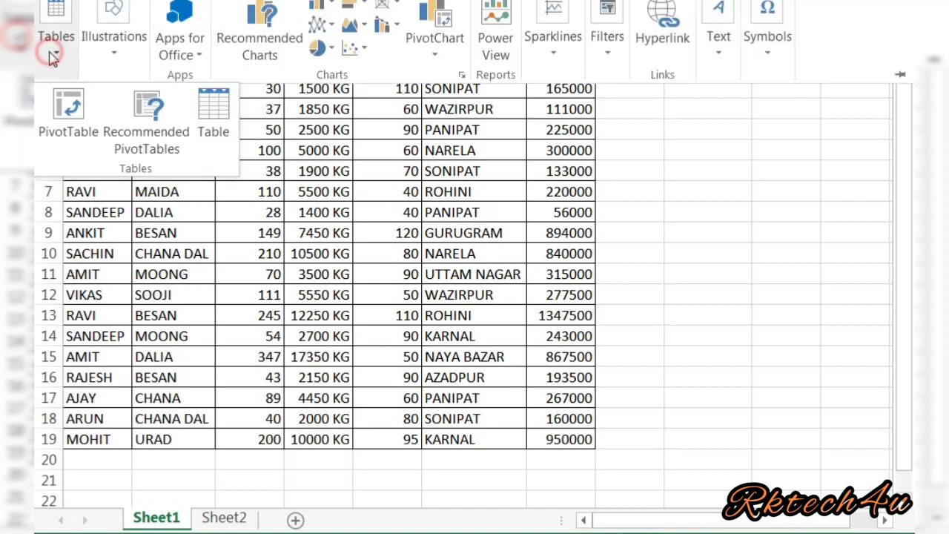
{"action": "left_click", "coordinate": [70, 109]}
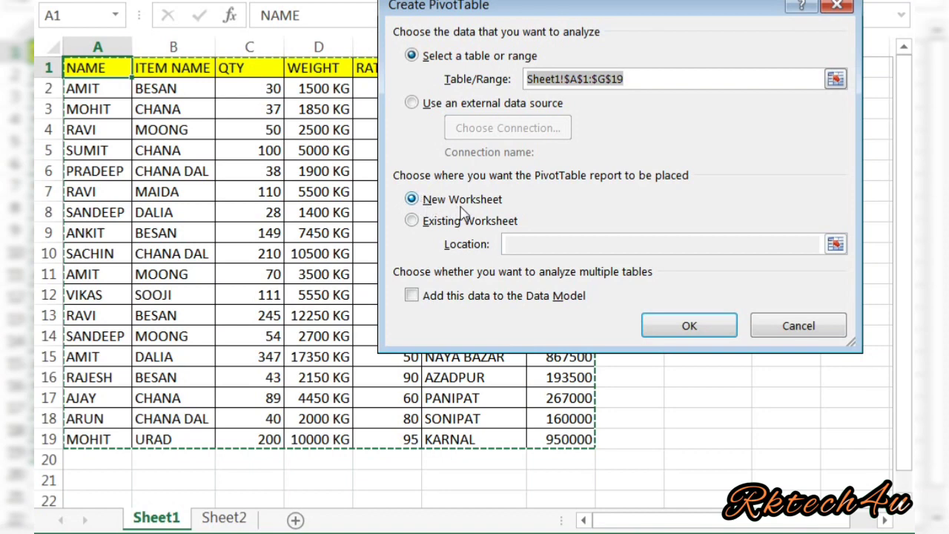
Confirm placing the PivotTable on a new worksheet, creating an empty PivotTable1 on Sheet3.
{"action": "left_click", "coordinate": [662, 332]}
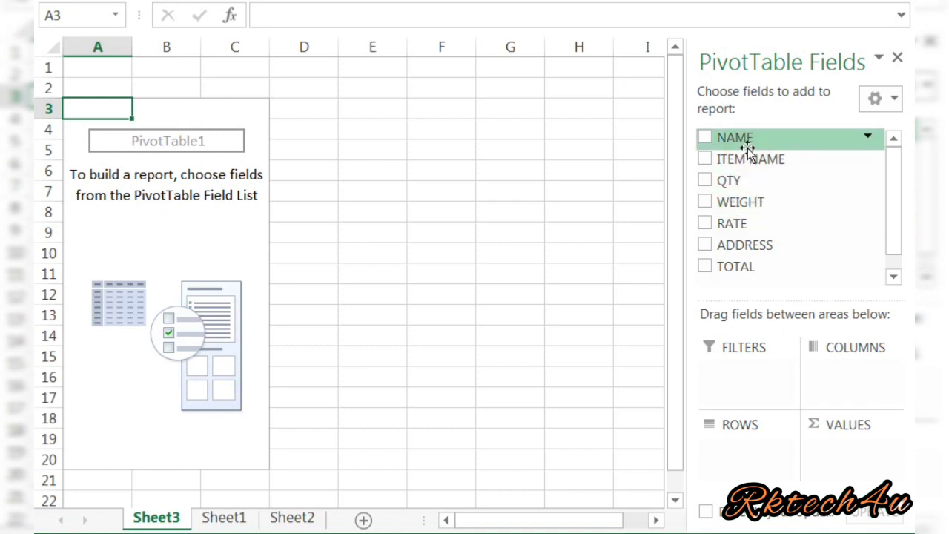
Put NAME in Rows and QTY in Values, giving per-name QTY sums totalling 1951.
{"action": "left_click_drag", "start_coordinate": [748, 148], "coordinate": [727, 462]}
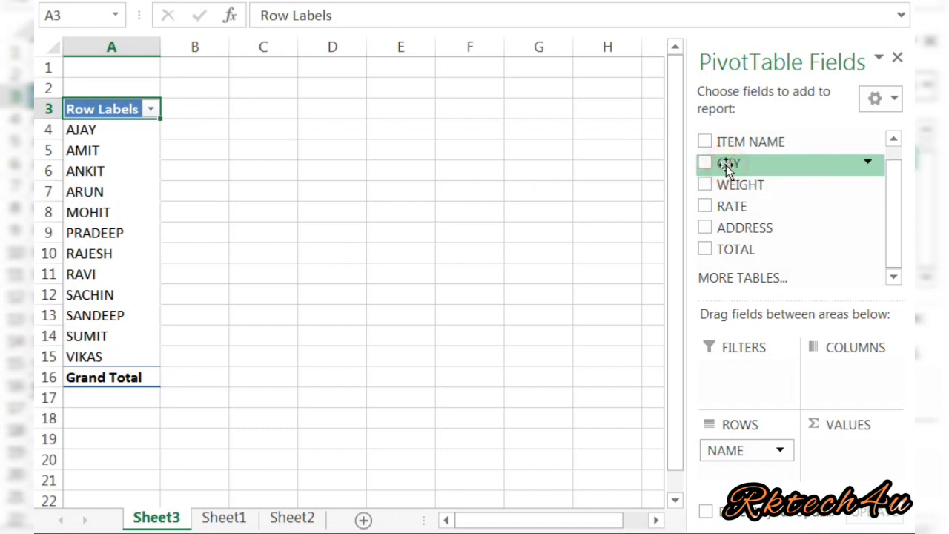
{"action": "left_click_drag", "start_coordinate": [727, 166], "coordinate": [843, 460]}
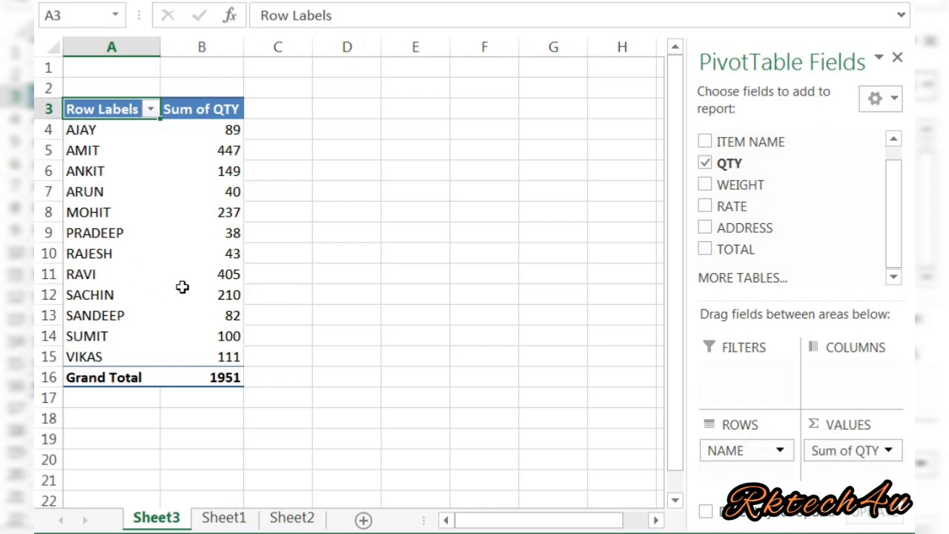
{"action": "mouse_move", "coordinate": [221, 276]}
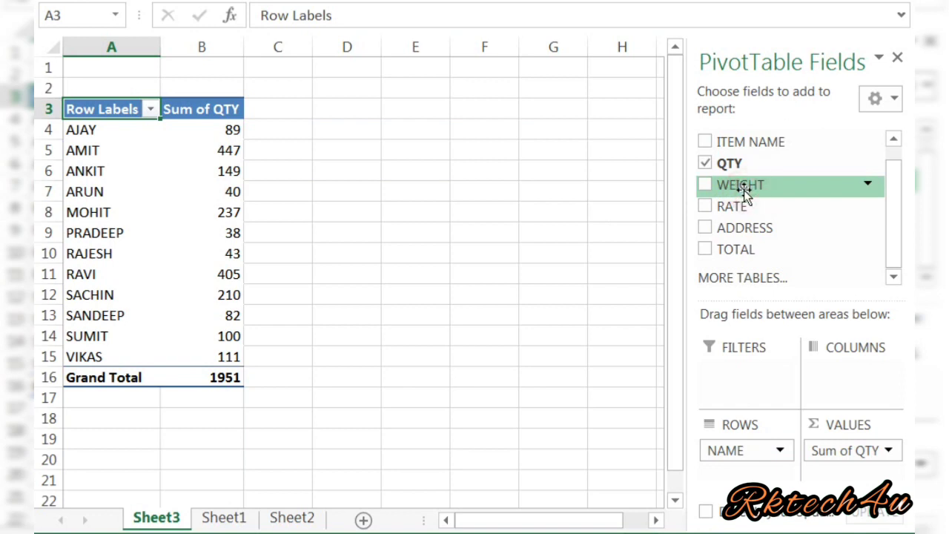
Add Sum of WEIGHT and Sum of TOTAL columns, with grand totals 97550 and 7565000.
{"action": "left_click_drag", "start_coordinate": [744, 190], "coordinate": [835, 475]}
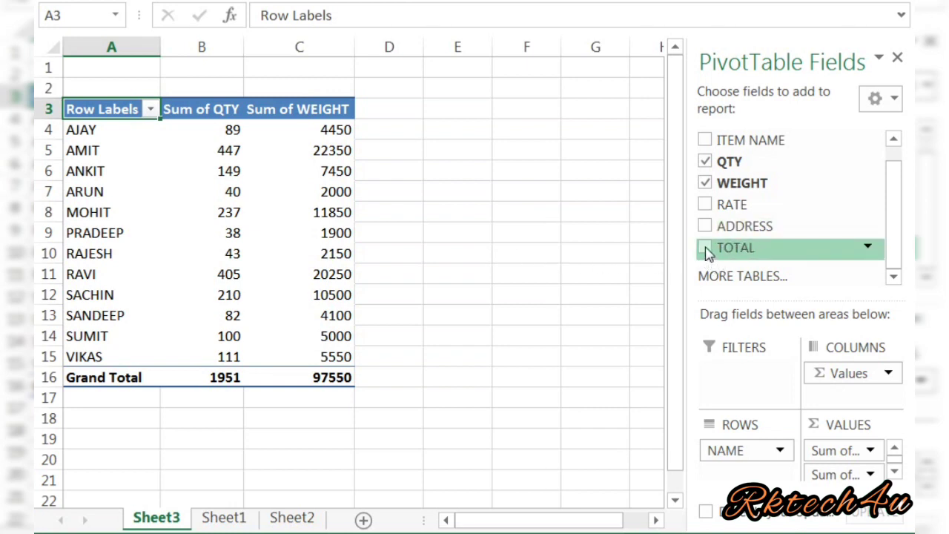
{"action": "left_click_drag", "start_coordinate": [705, 248], "coordinate": [830, 490]}
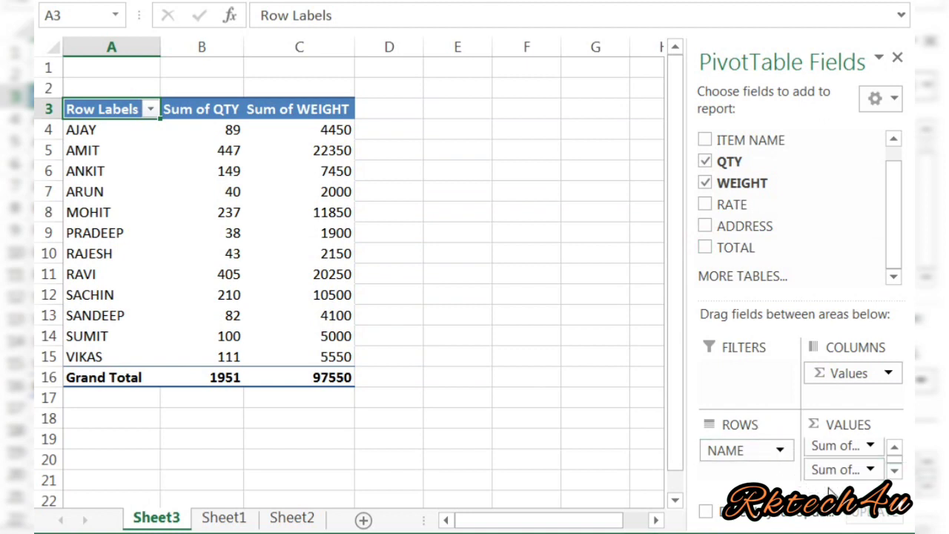
{"action": "left_click_drag", "start_coordinate": [733, 248], "coordinate": [841, 462]}
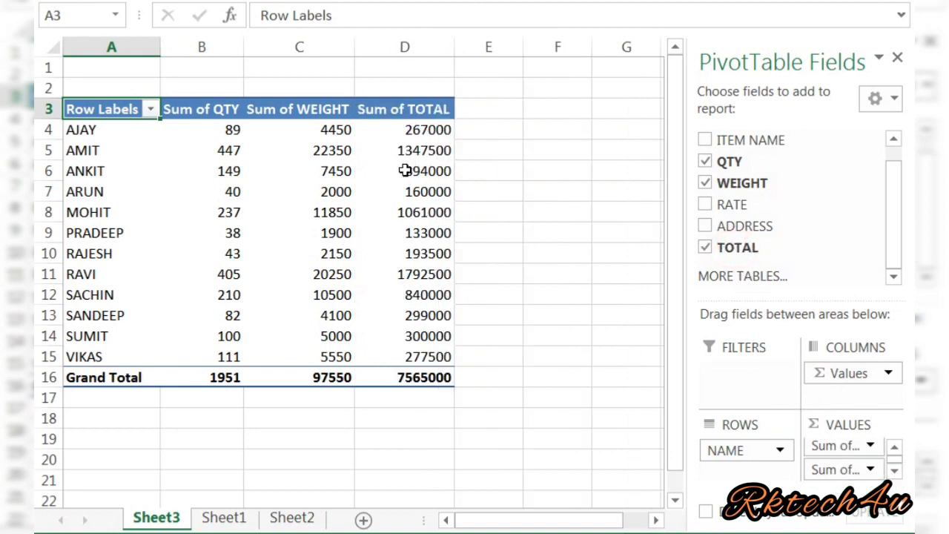
{"action": "mouse_move", "coordinate": [405, 170]}
{"action": "left_click", "coordinate": [211, 519]}
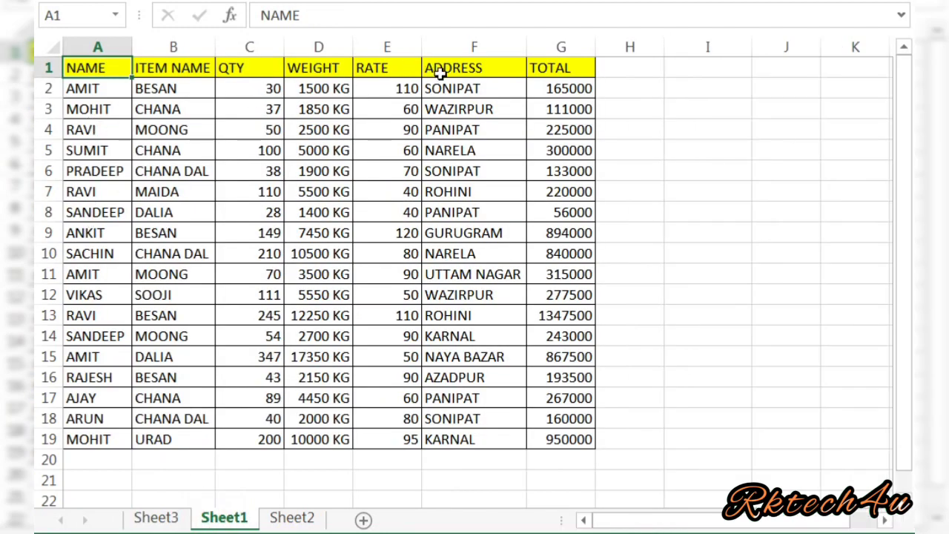
{"action": "left_click", "coordinate": [103, 124]}
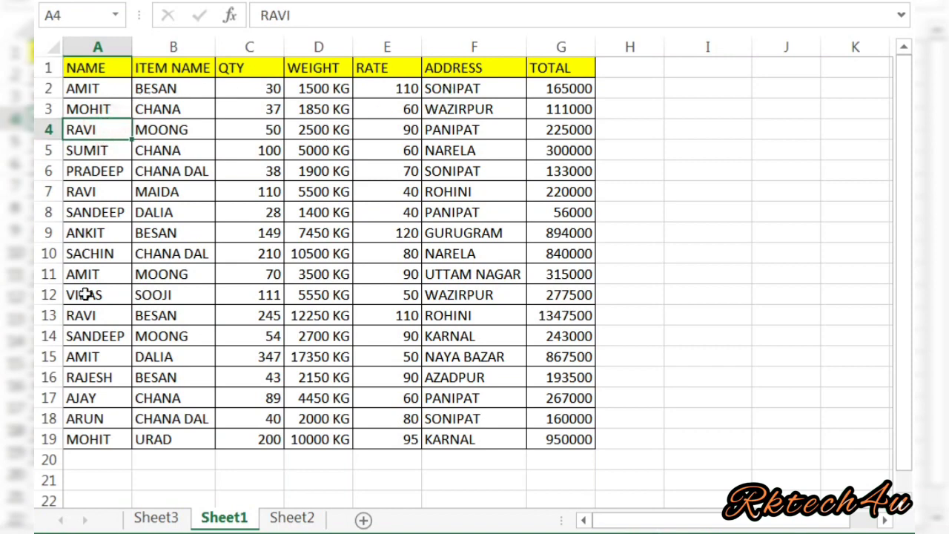
{"action": "left_click", "coordinate": [89, 317]}
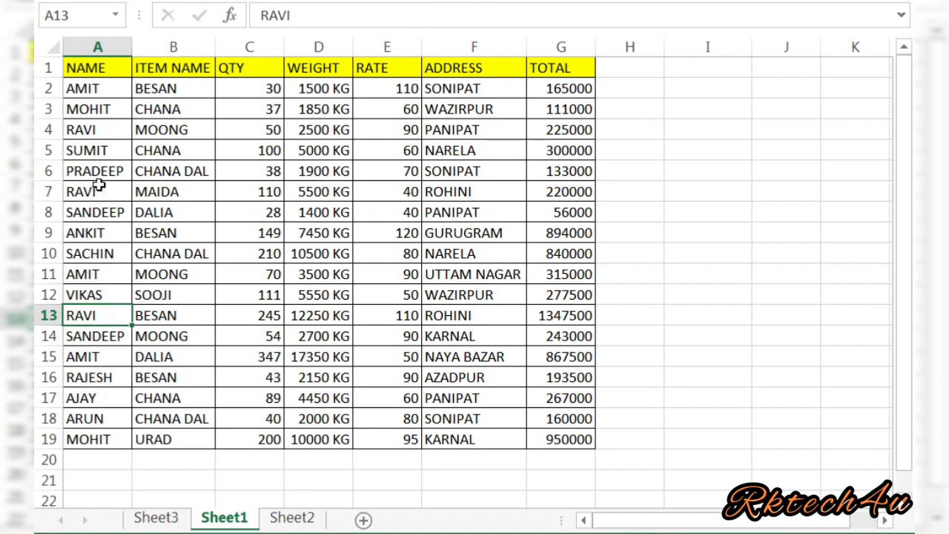
{"action": "left_click", "coordinate": [103, 137]}
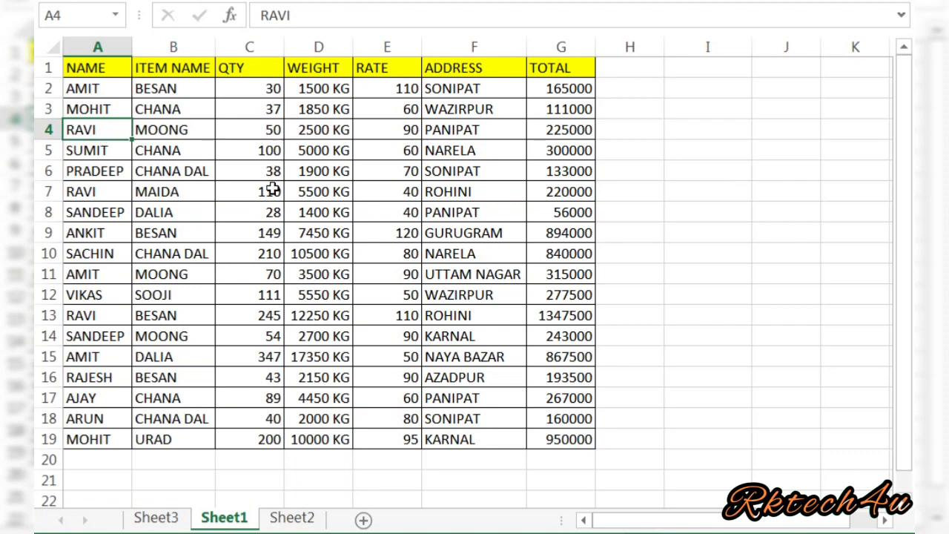
{"action": "left_click", "coordinate": [158, 519]}
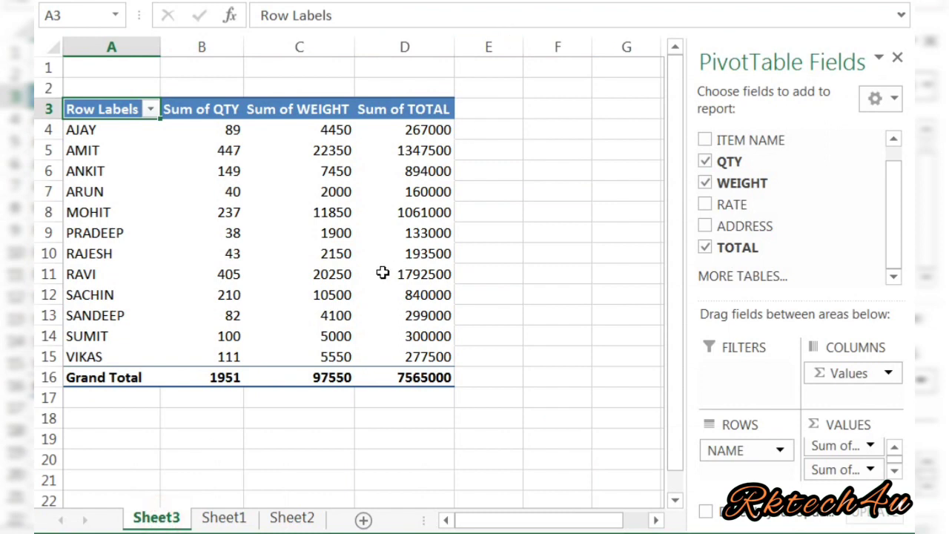
Place the ADDRESS field in the pivot table's Filters area, left at (All).
{"action": "mouse_move", "coordinate": [383, 273]}
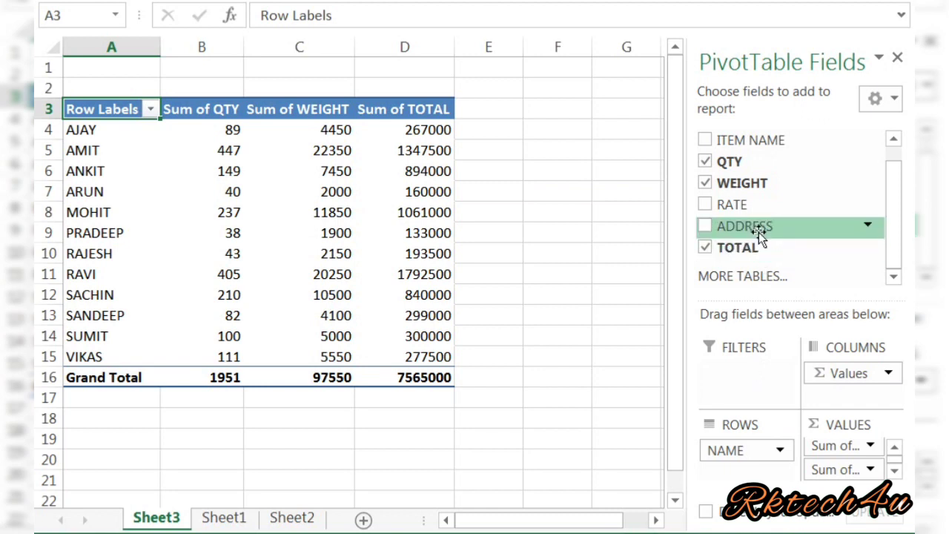
{"action": "left_click_drag", "start_coordinate": [758, 232], "coordinate": [743, 373]}
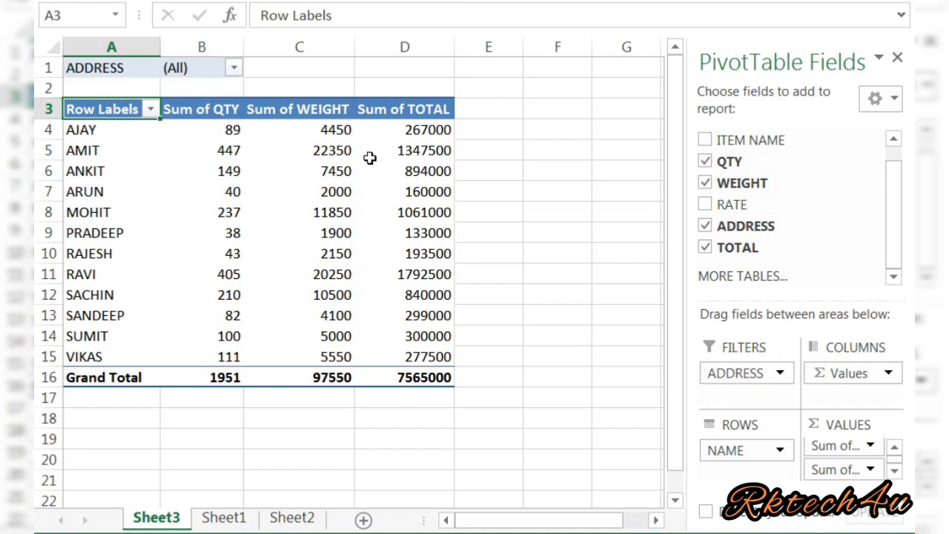
Filter the pivot table to the AZADPUR address only, leaving RAJESH as its sole entry.
{"action": "left_click", "coordinate": [234, 68]}
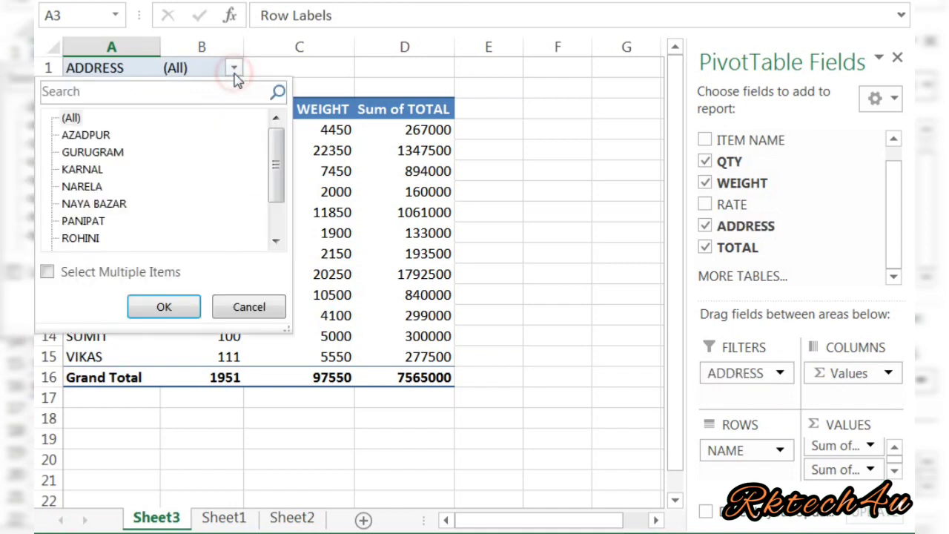
{"action": "left_click", "coordinate": [46, 272]}
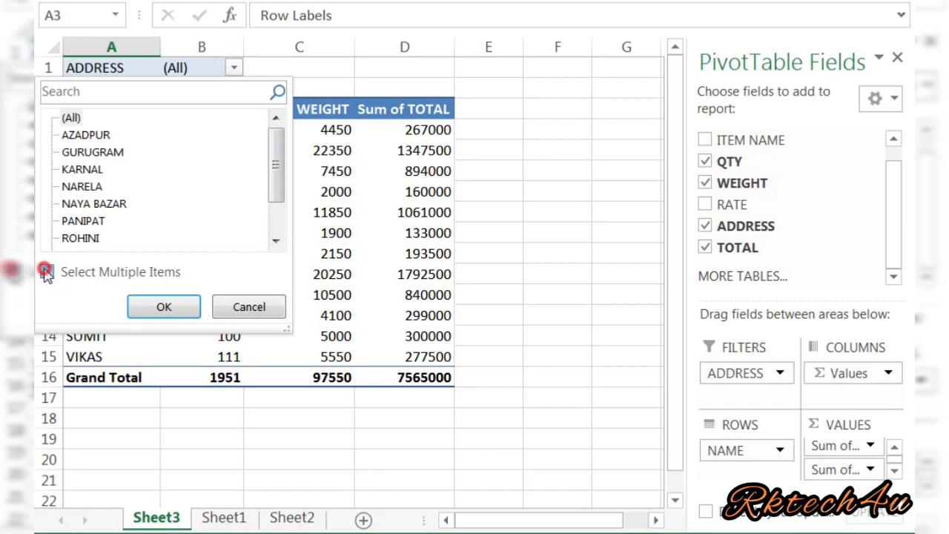
{"action": "left_click", "coordinate": [65, 118]}
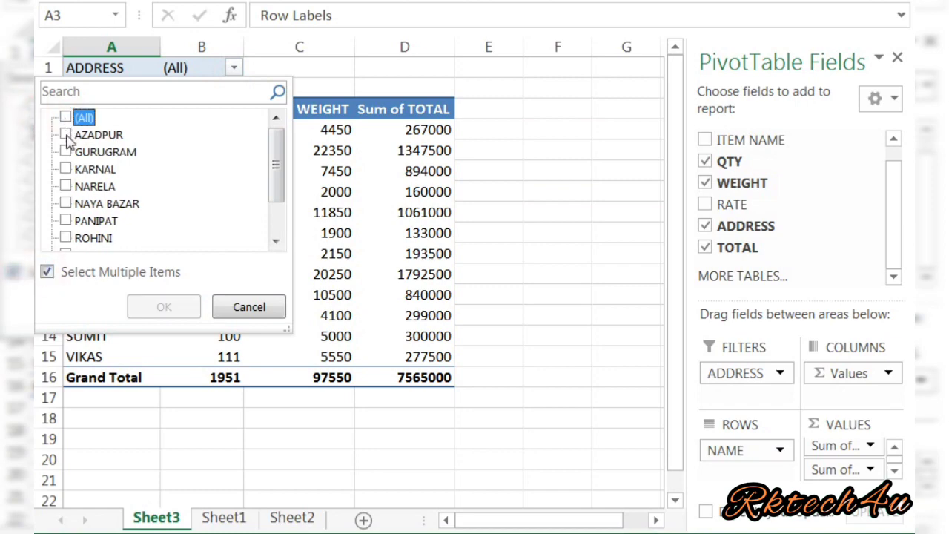
{"action": "left_click", "coordinate": [66, 136]}
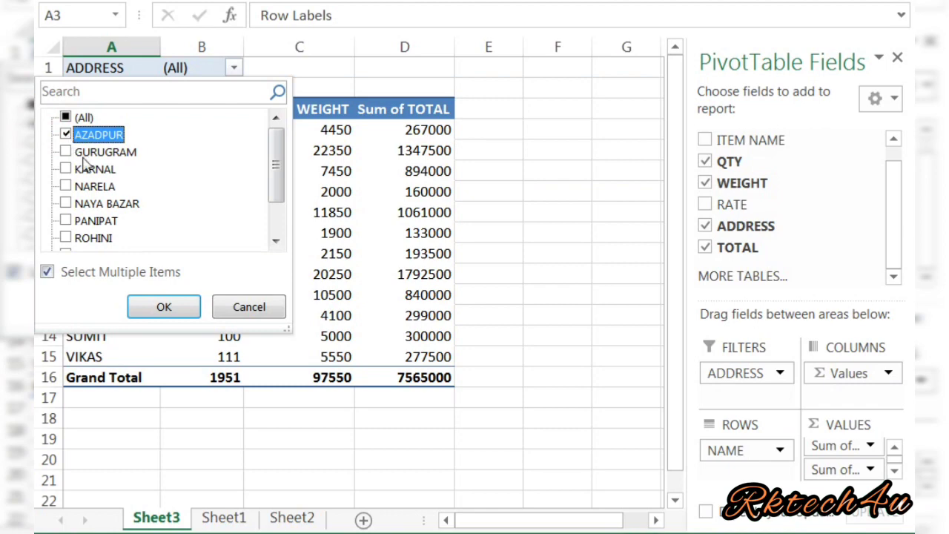
{"action": "left_click", "coordinate": [162, 307]}
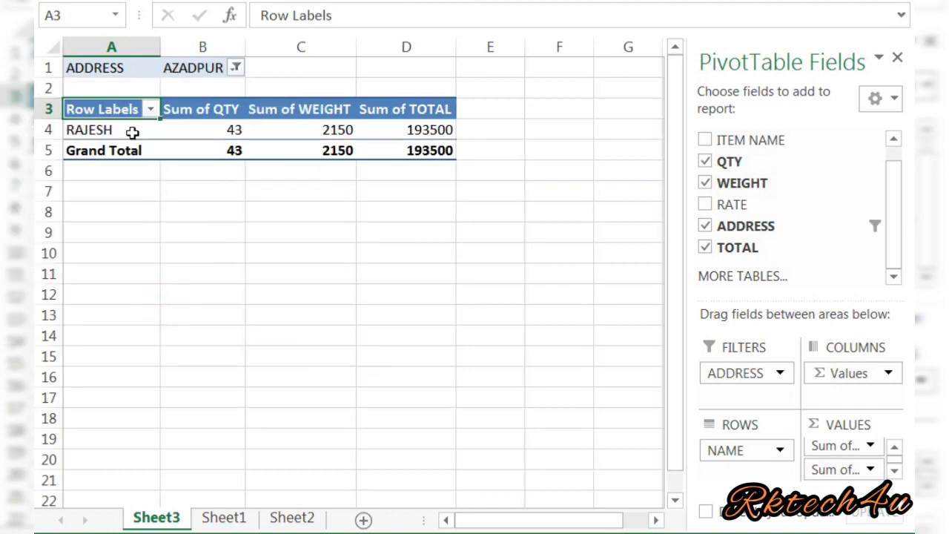
{"action": "left_click", "coordinate": [106, 130]}
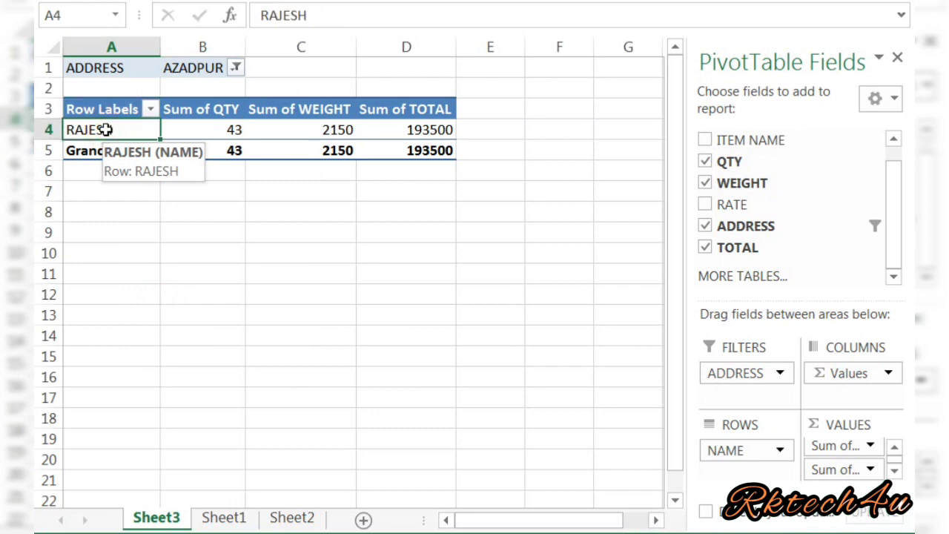
Extend the address filter to AZADPUR, KARNAL and NAYA BAZAR, checking RAJESH's 43 and AMIT's 347.
{"action": "left_click", "coordinate": [236, 68]}
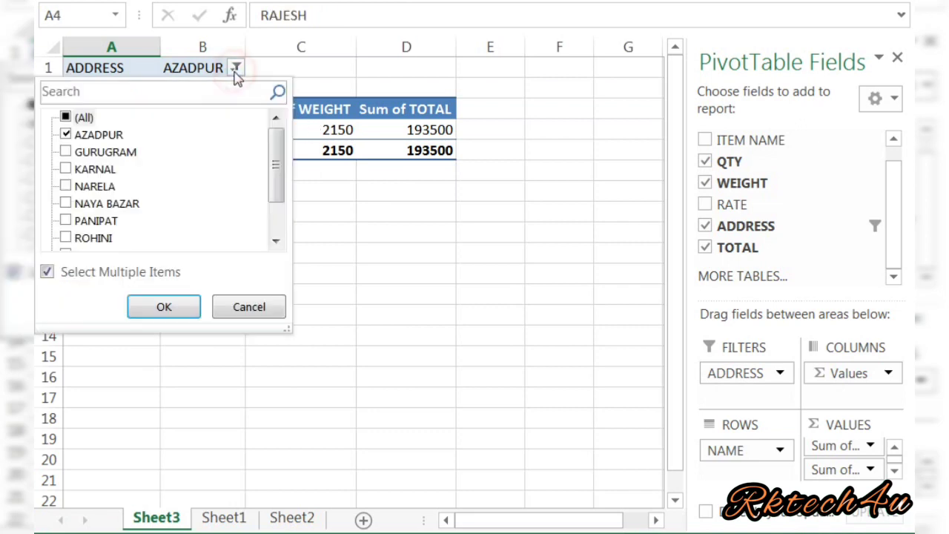
{"action": "left_click", "coordinate": [100, 135]}
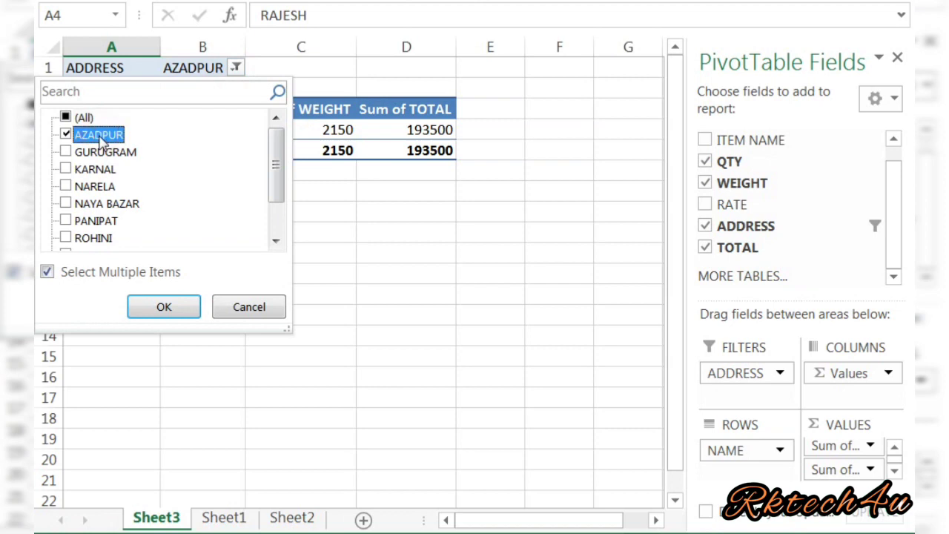
{"action": "left_click", "coordinate": [66, 170]}
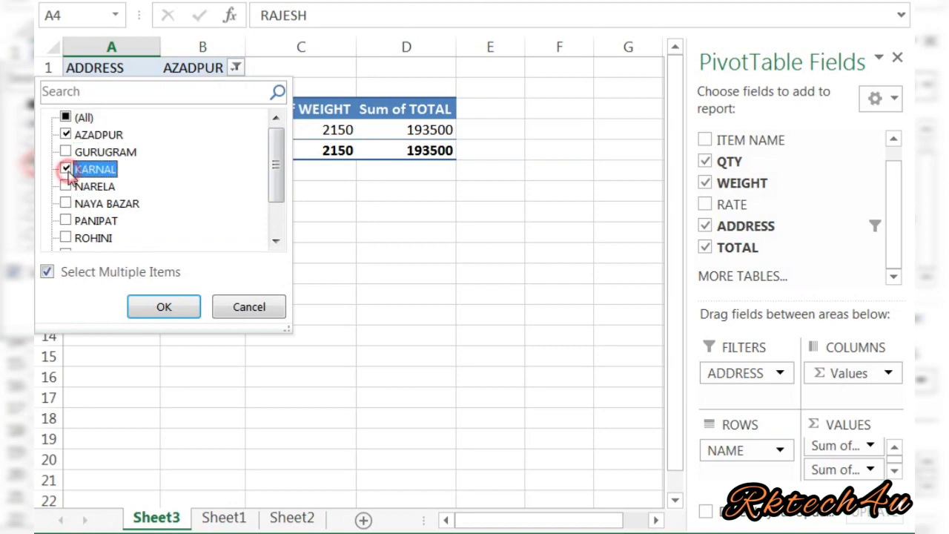
{"action": "left_click", "coordinate": [148, 308]}
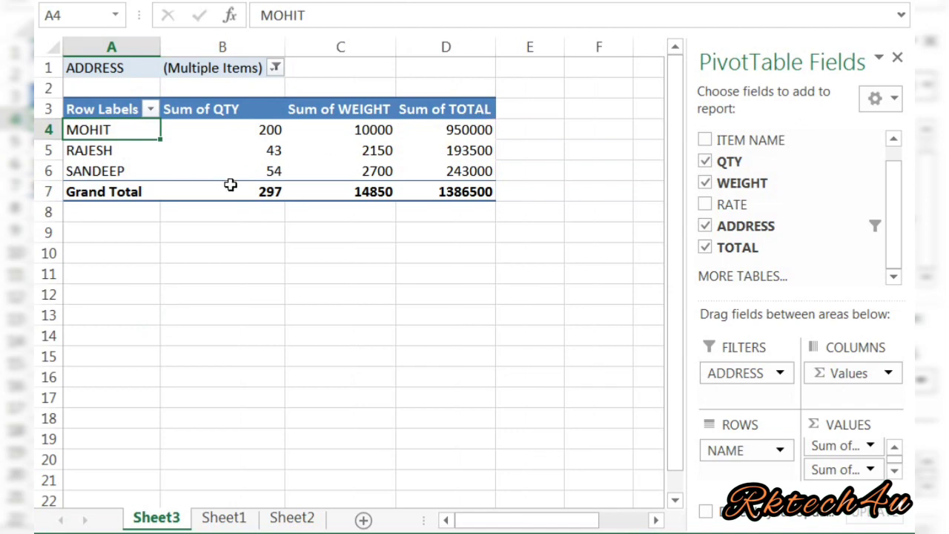
{"action": "left_click", "coordinate": [276, 69]}
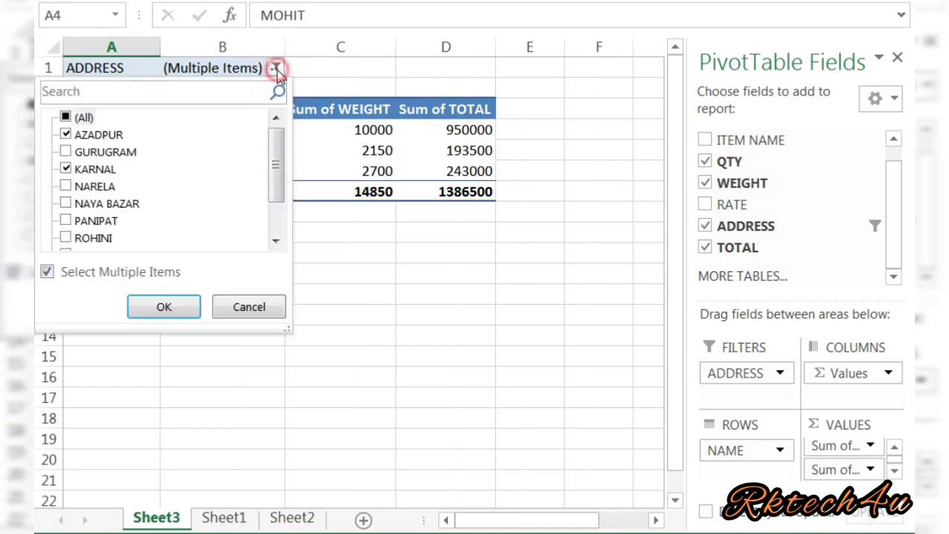
{"action": "left_click", "coordinate": [66, 205]}
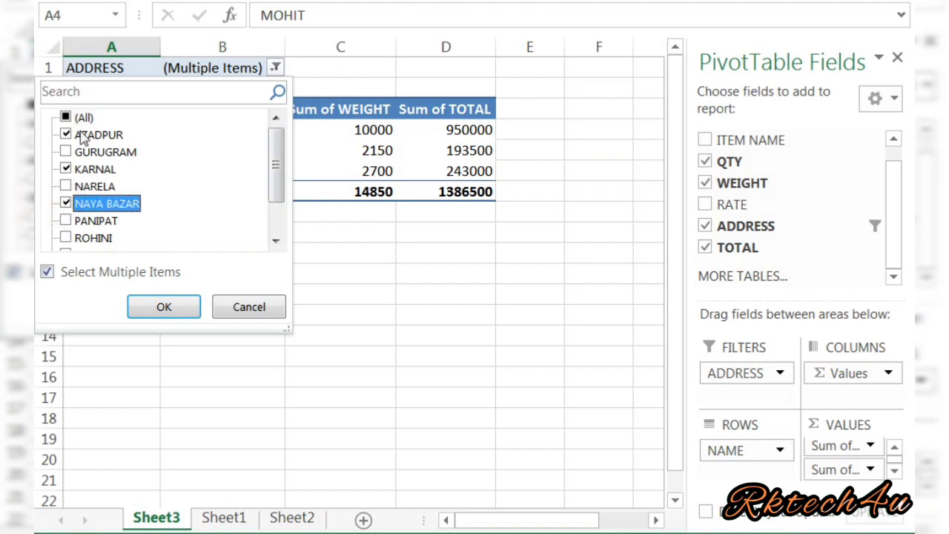
{"action": "left_click", "coordinate": [152, 308]}
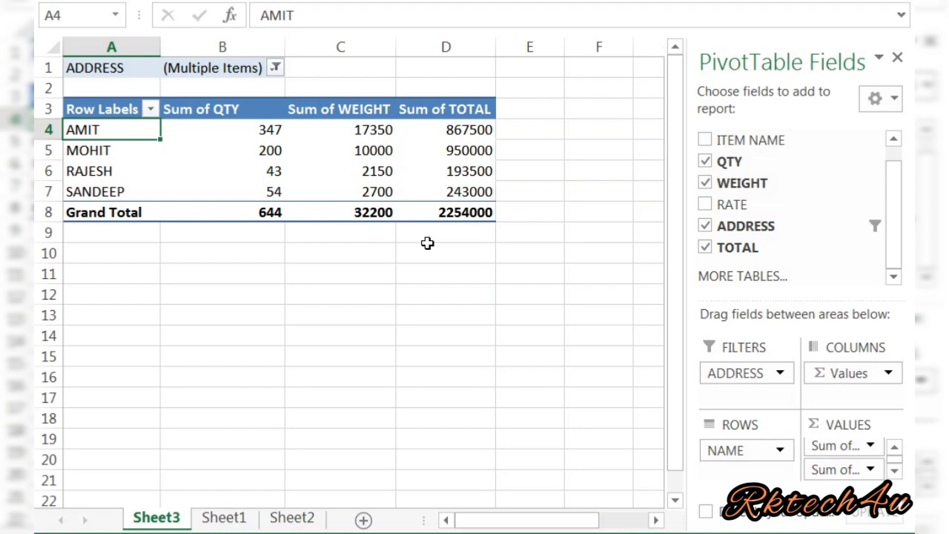
{"action": "left_click", "coordinate": [205, 165]}
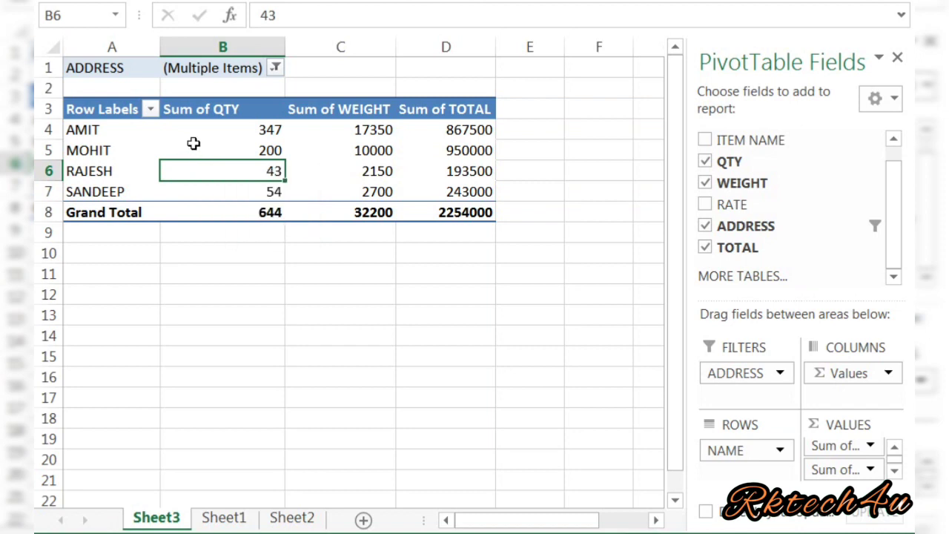
{"action": "left_click", "coordinate": [193, 140]}
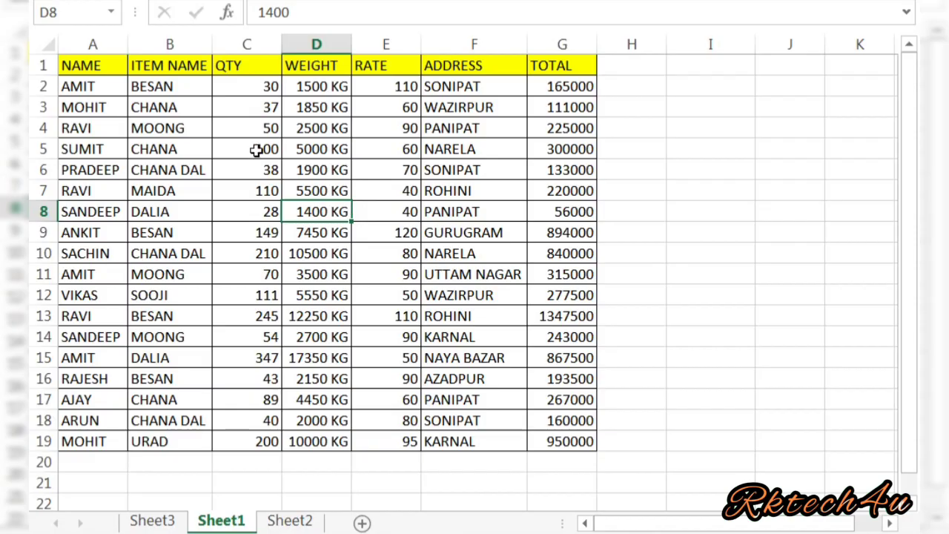
Select the NAME header cell A1 on Sheet1 and show the Data tab's Sort & Filter tools.
{"action": "left_click", "coordinate": [206, 149]}
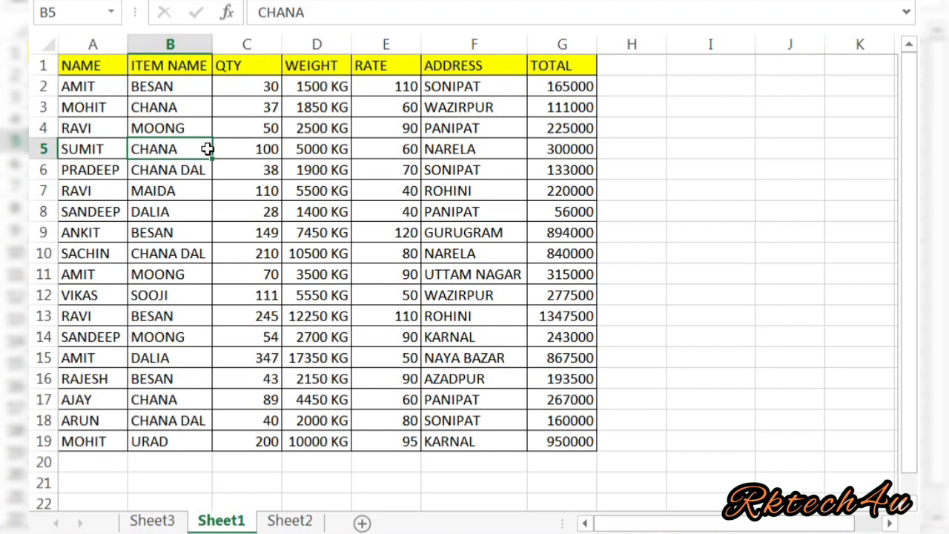
{"action": "left_click", "coordinate": [201, 130]}
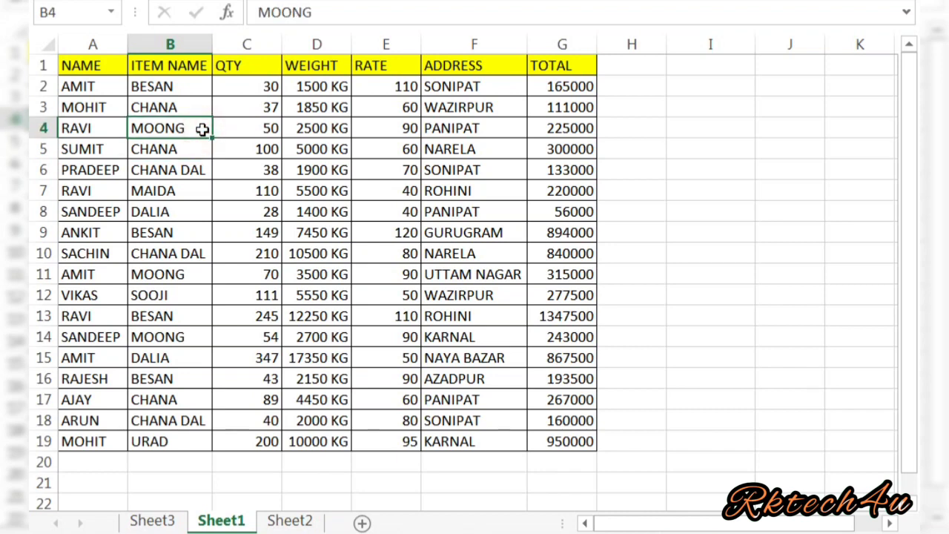
{"action": "left_click", "coordinate": [313, 88]}
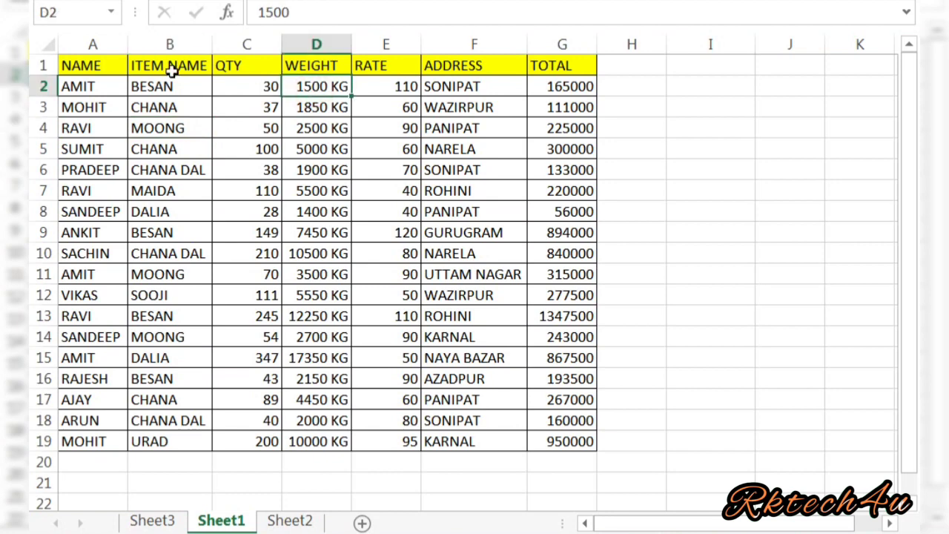
{"action": "left_click", "coordinate": [92, 65]}
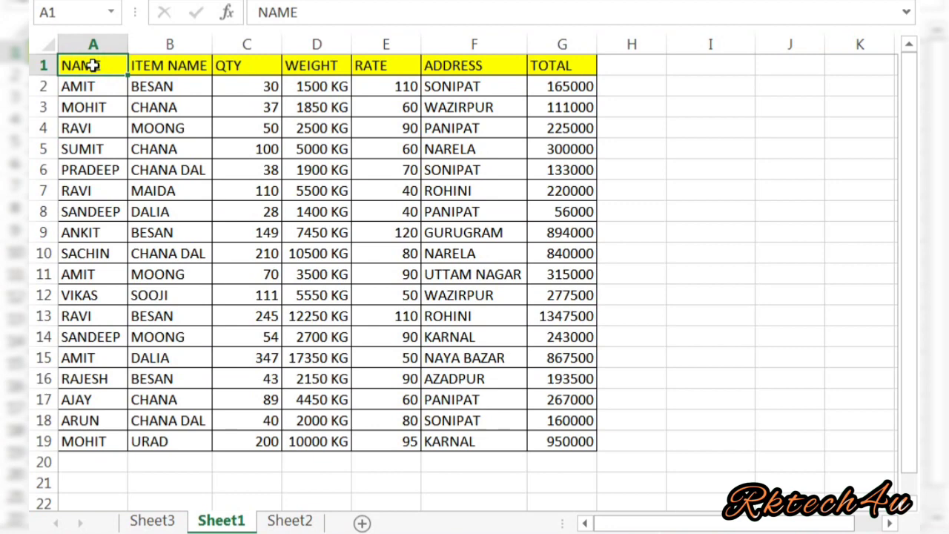
{"action": "key", "text": "shift+Right"}
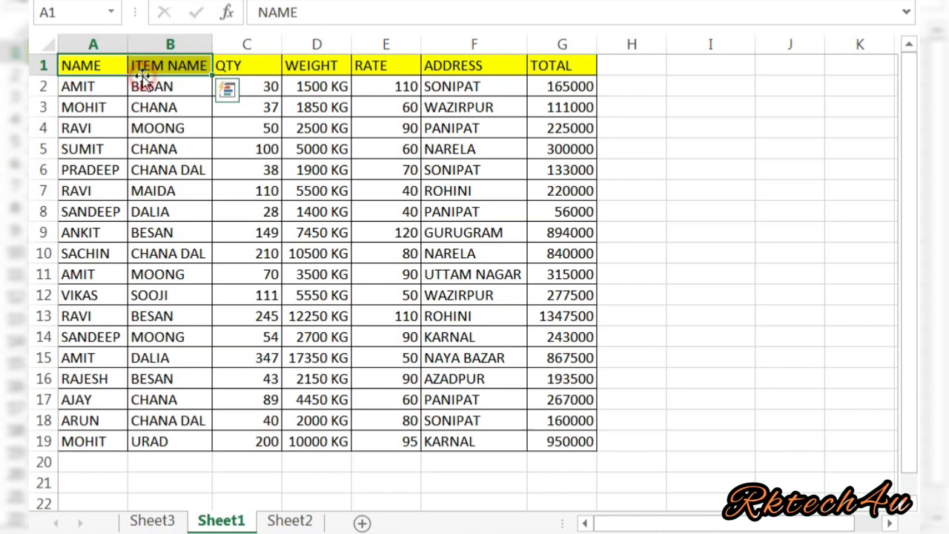
{"action": "left_click", "coordinate": [93, 120]}
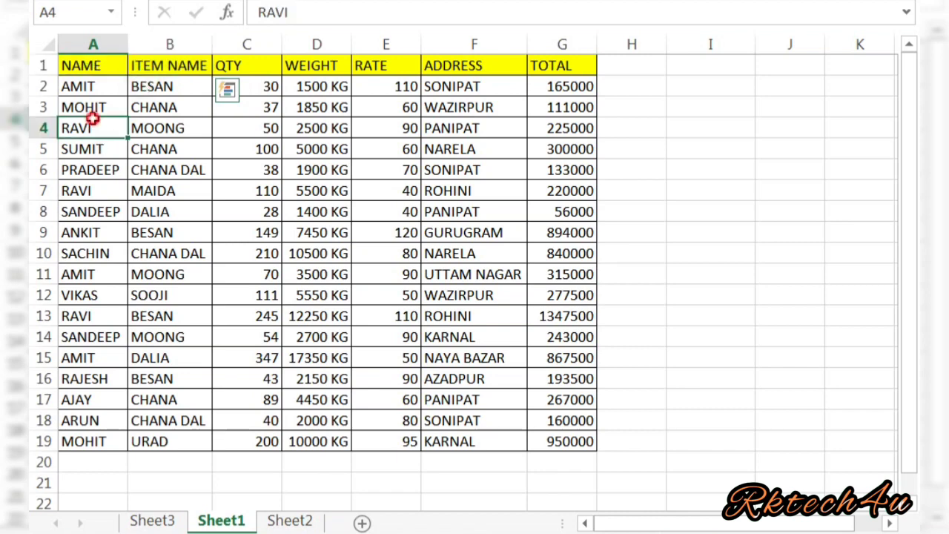
{"action": "left_click", "coordinate": [90, 67]}
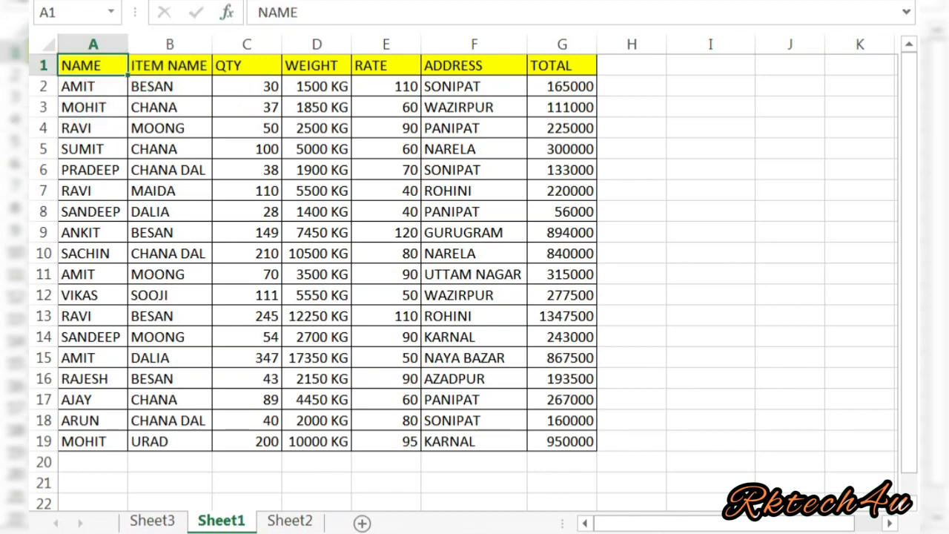
{"action": "left_click", "coordinate": [396, 2]}
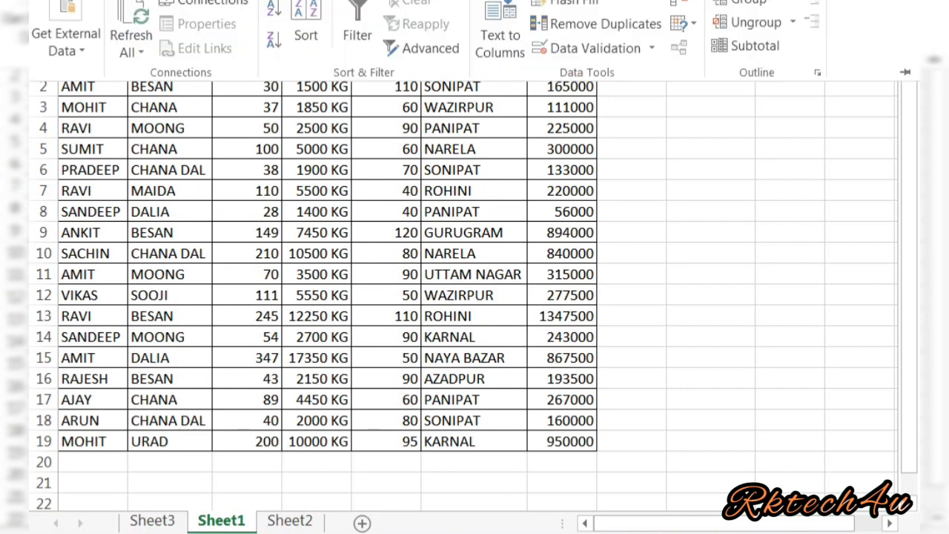
Turn on AutoFilter across the NAME through TOTAL headers.
{"action": "left_click", "coordinate": [361, 22]}
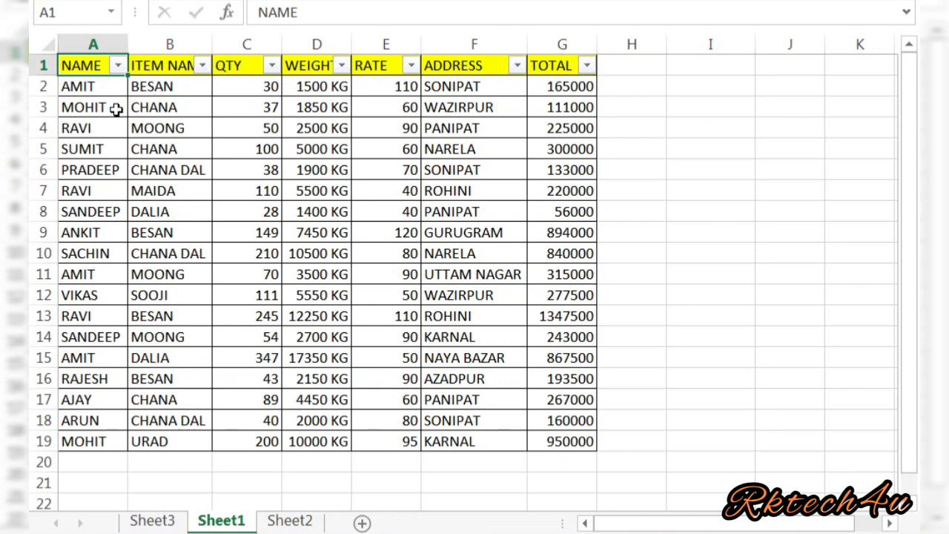
Filter the NAME column to MOHIT only, leaving rows 3 and 19 visible.
{"action": "left_click", "coordinate": [118, 67]}
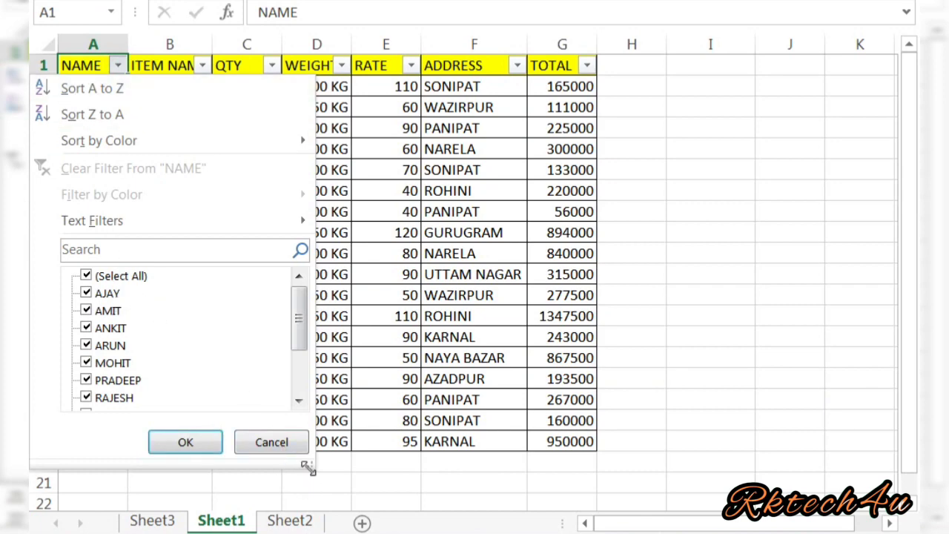
{"action": "left_click_drag", "start_coordinate": [307, 465], "coordinate": [335, 504]}
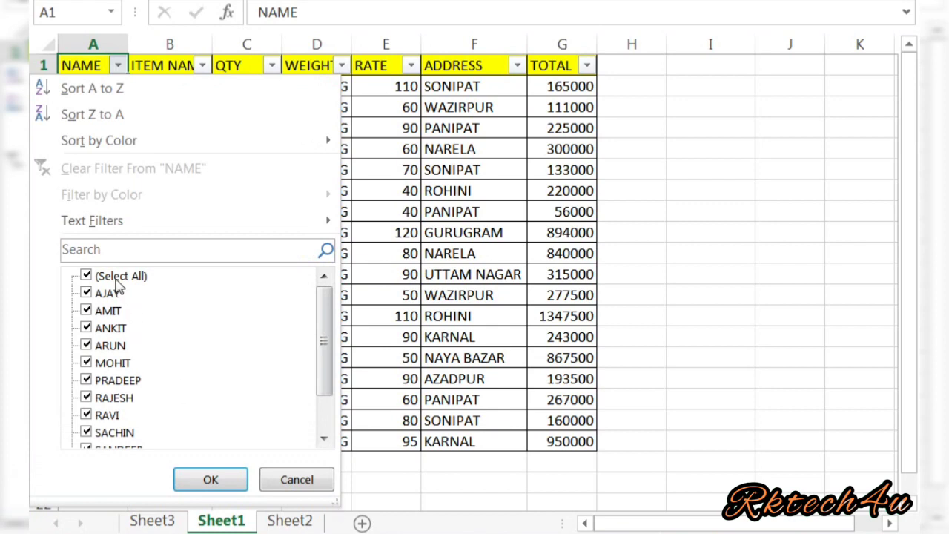
{"action": "left_click", "coordinate": [117, 278]}
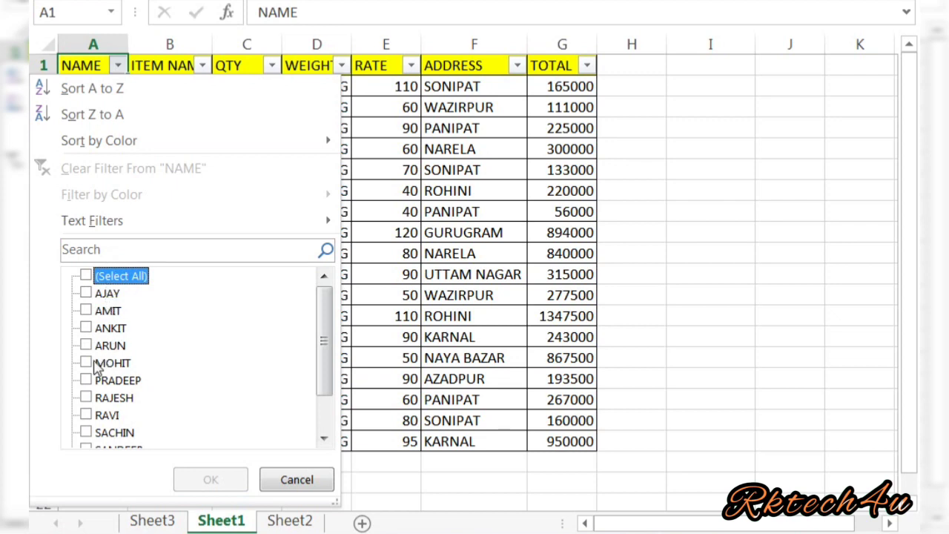
{"action": "left_click", "coordinate": [91, 363]}
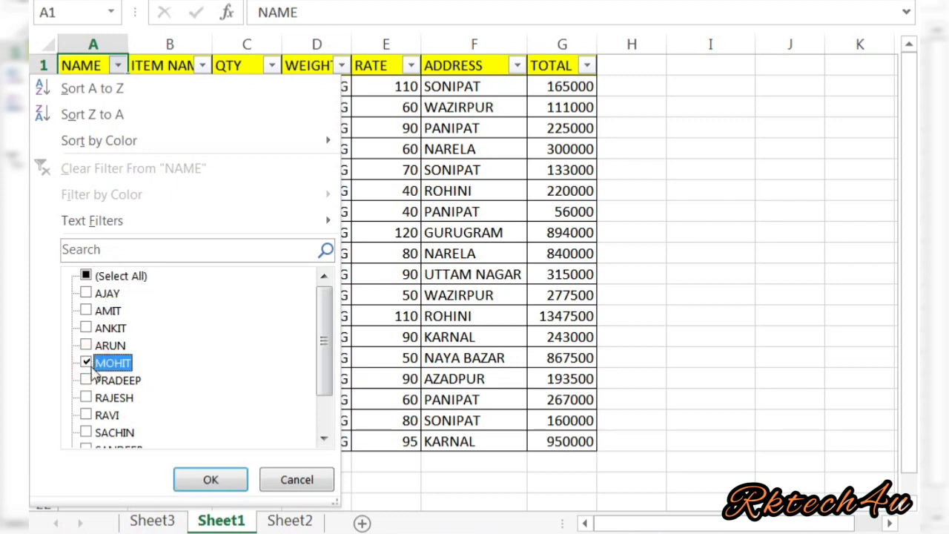
{"action": "left_click", "coordinate": [210, 482]}
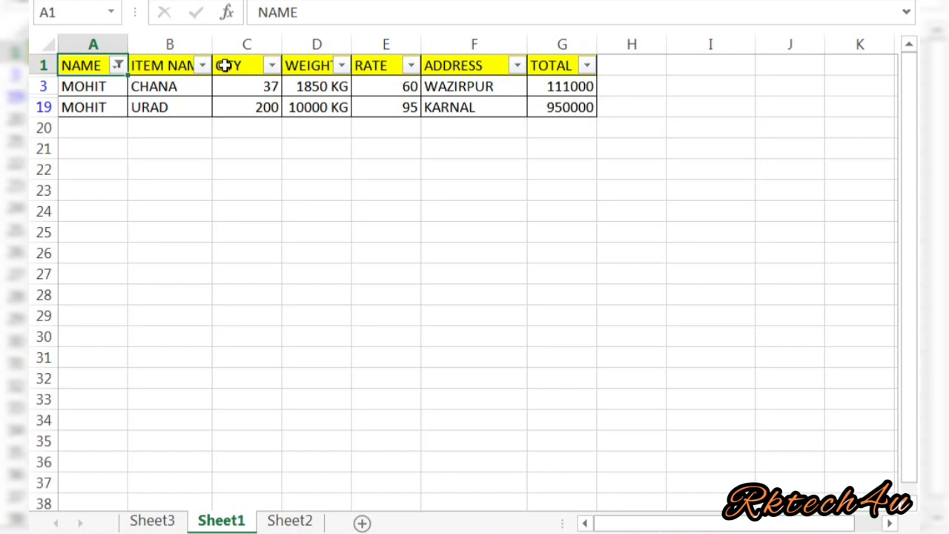
Change the NAME filter from MOHIT to RAVI so only RAVI's rows show.
{"action": "left_click", "coordinate": [118, 65]}
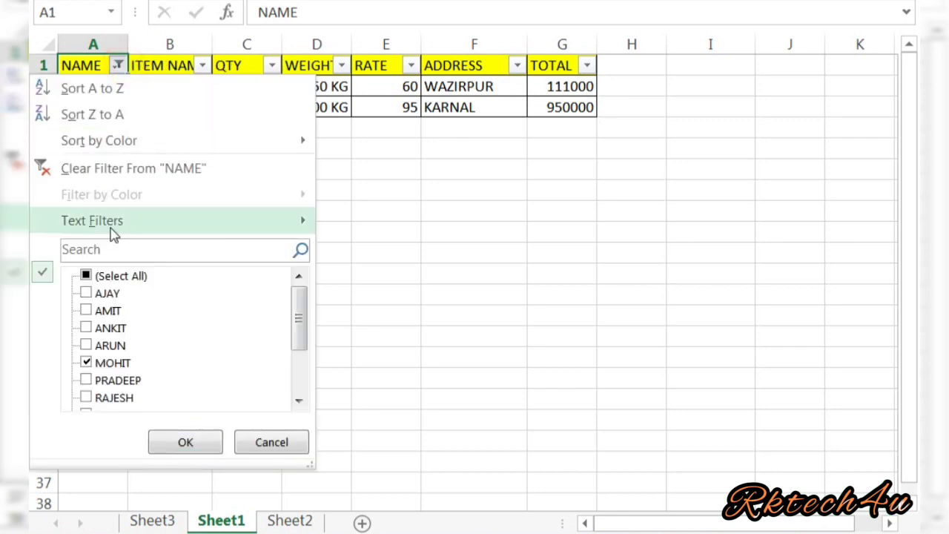
{"action": "left_click", "coordinate": [105, 369]}
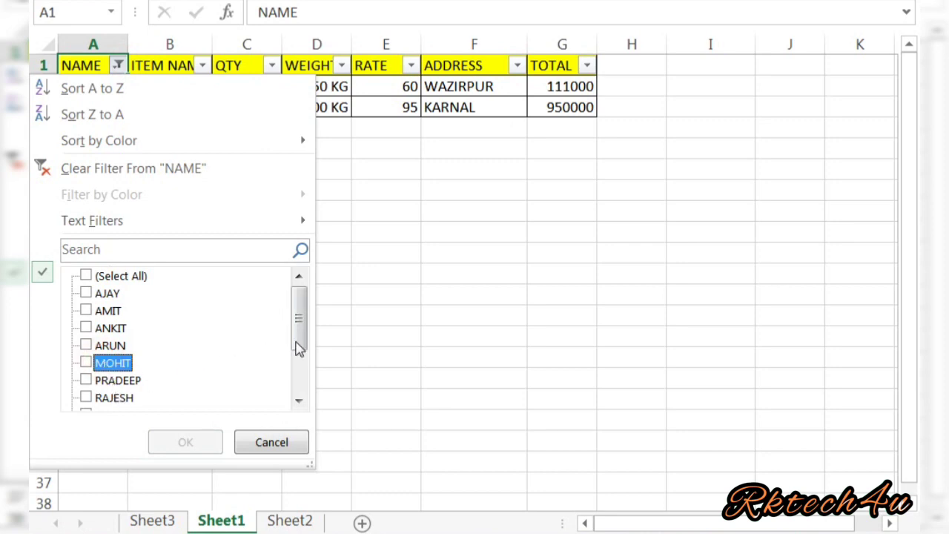
{"action": "left_click_drag", "start_coordinate": [298, 348], "coordinate": [299, 379]}
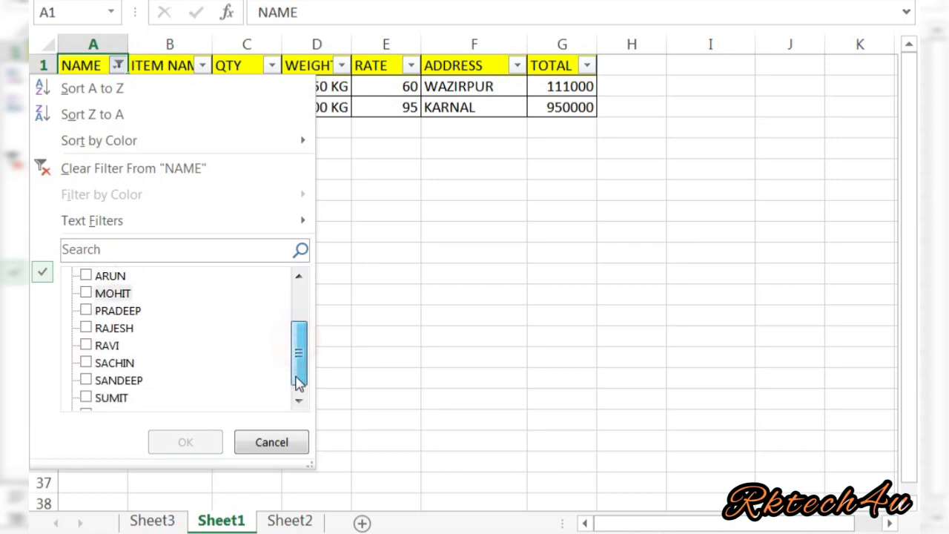
{"action": "left_click", "coordinate": [87, 347]}
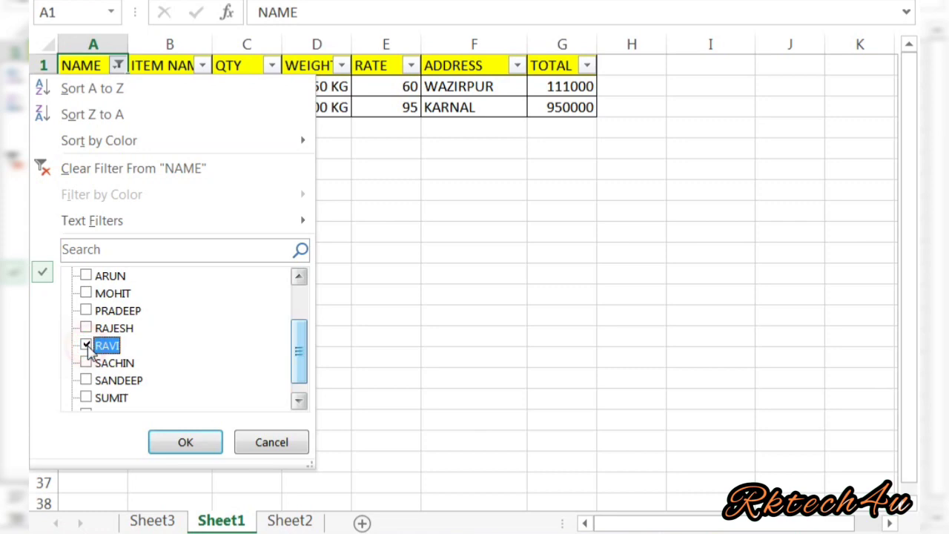
{"action": "left_click", "coordinate": [180, 442]}
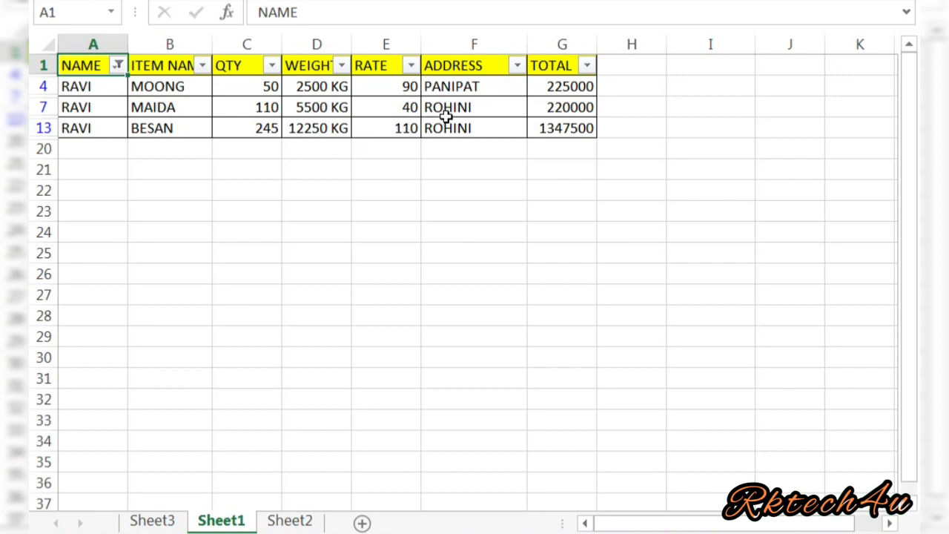
Add AJAY and ARUN to the NAME filter alongside RAVI.
{"action": "left_click", "coordinate": [117, 66]}
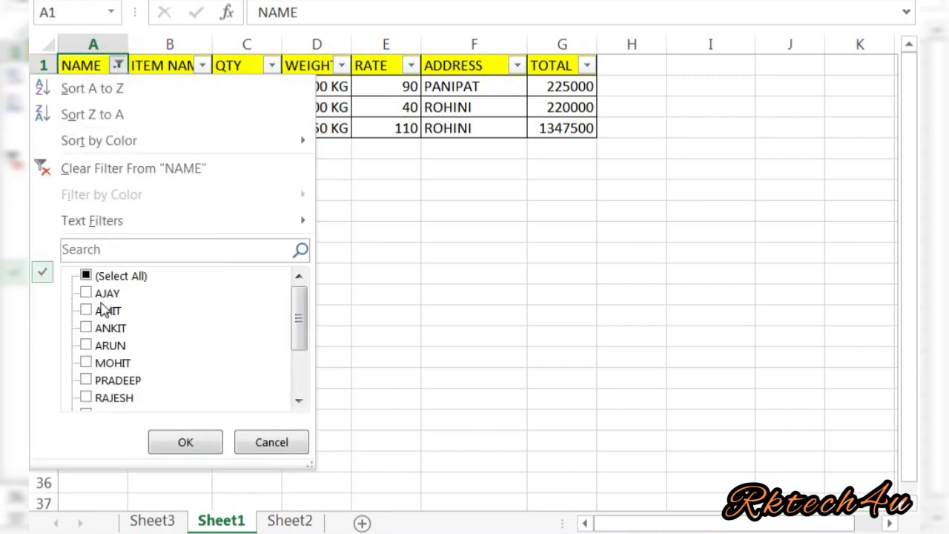
{"action": "left_click", "coordinate": [87, 294]}
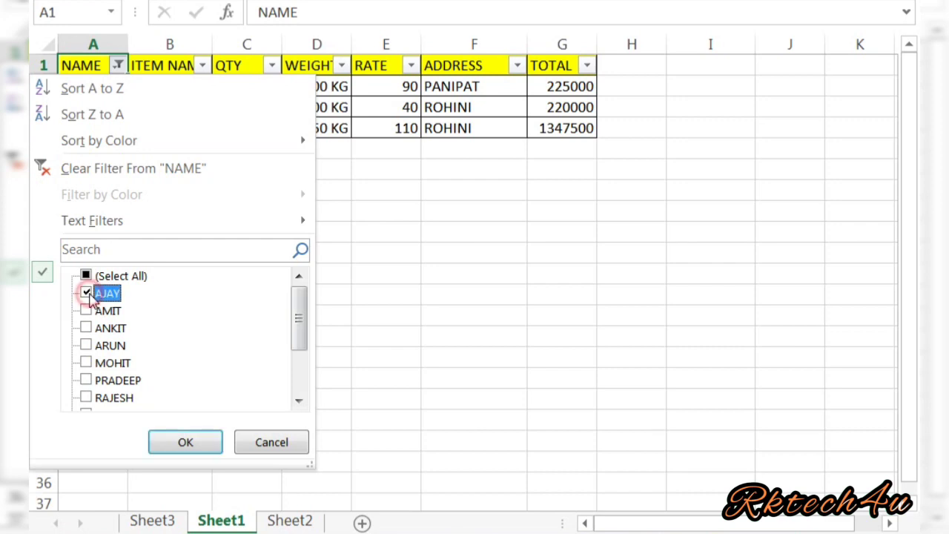
{"action": "left_click", "coordinate": [87, 346]}
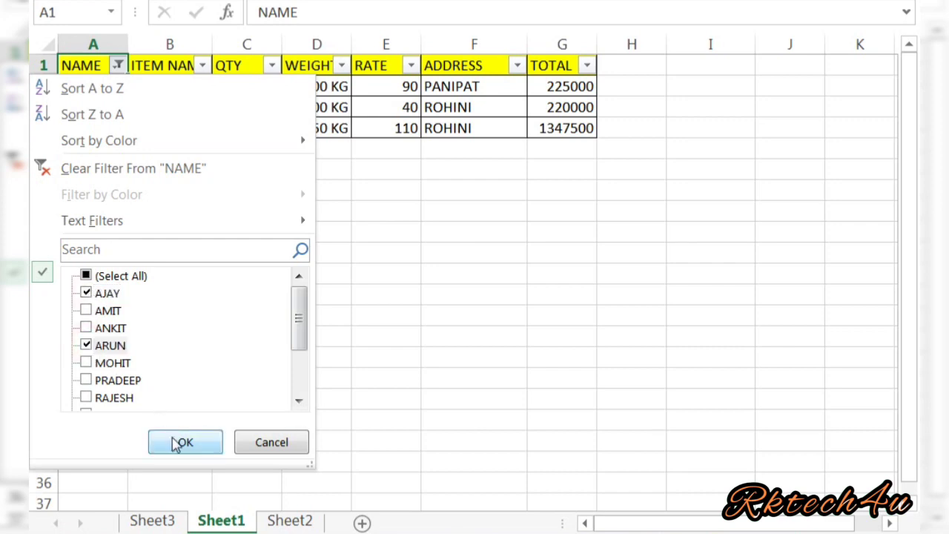
{"action": "left_click", "coordinate": [174, 440]}
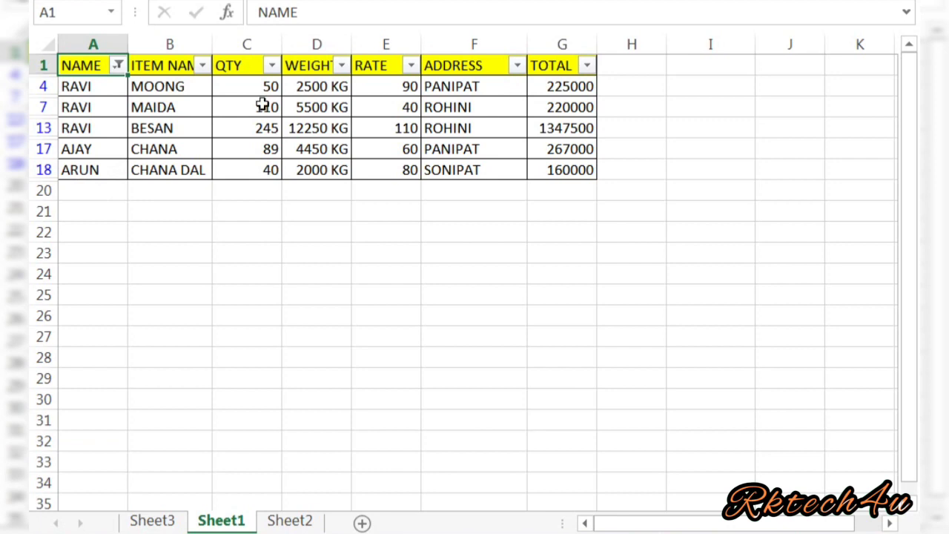
Tick (Select All) in the NAME filter so all 18 rows, 2–19, show again.
{"action": "left_click", "coordinate": [117, 66]}
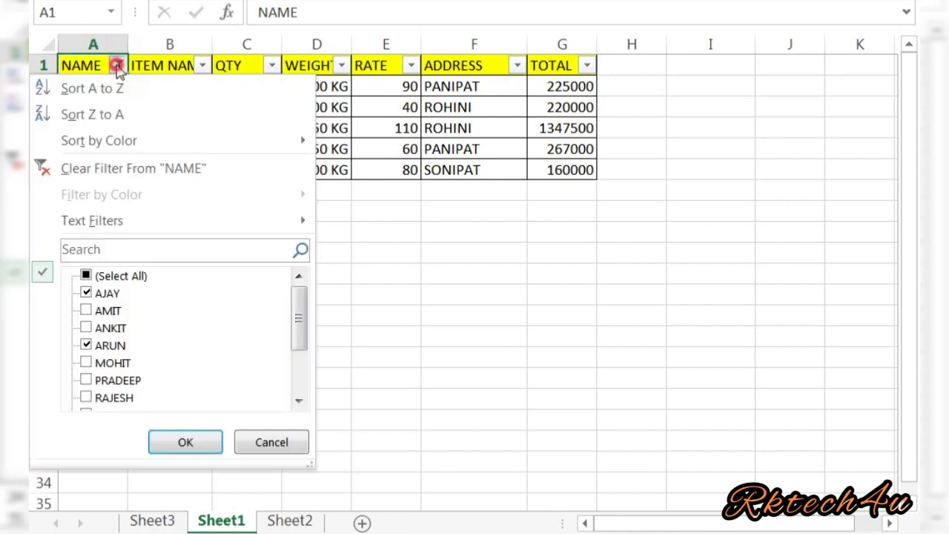
{"action": "mouse_move", "coordinate": [117, 156]}
{"action": "mouse_move", "coordinate": [115, 234]}
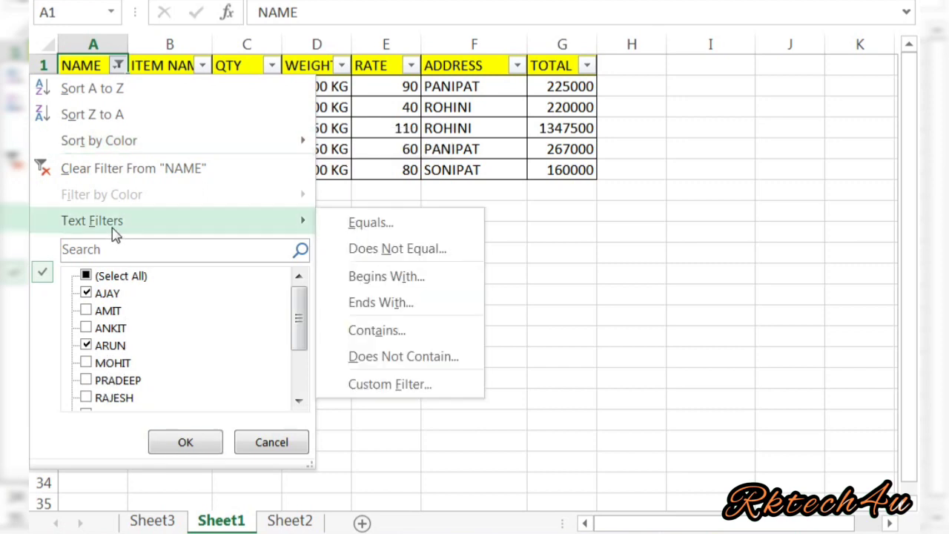
{"action": "left_click", "coordinate": [581, 316]}
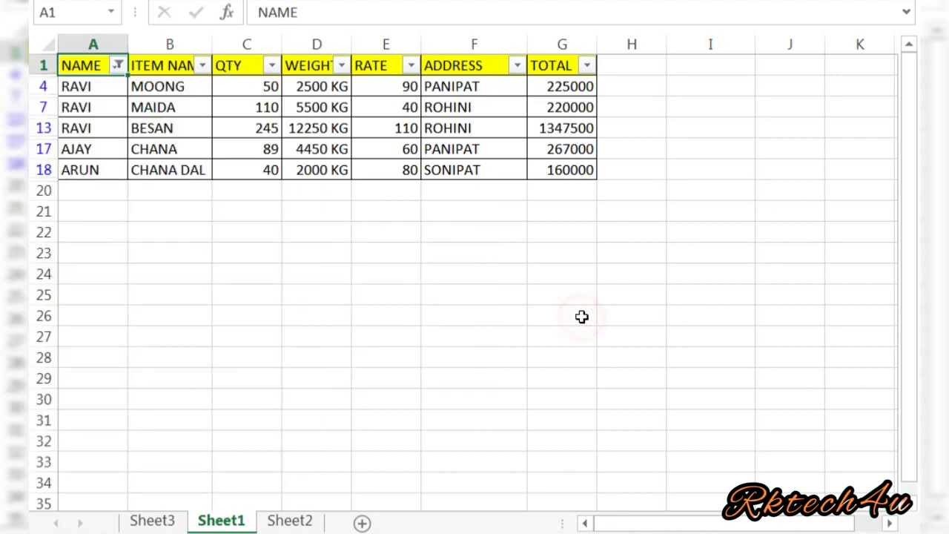
{"action": "left_click", "coordinate": [118, 66]}
{"action": "left_click", "coordinate": [120, 275]}
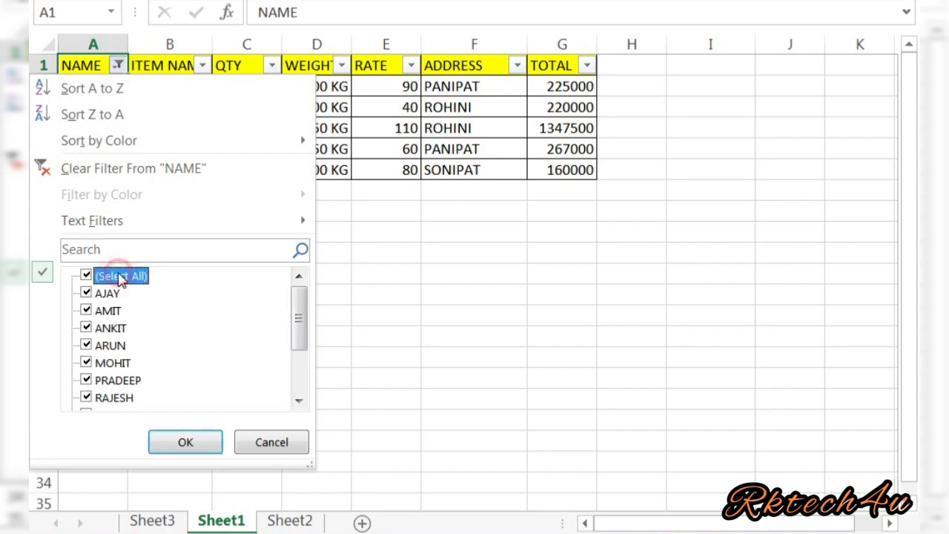
{"action": "left_click", "coordinate": [198, 442]}
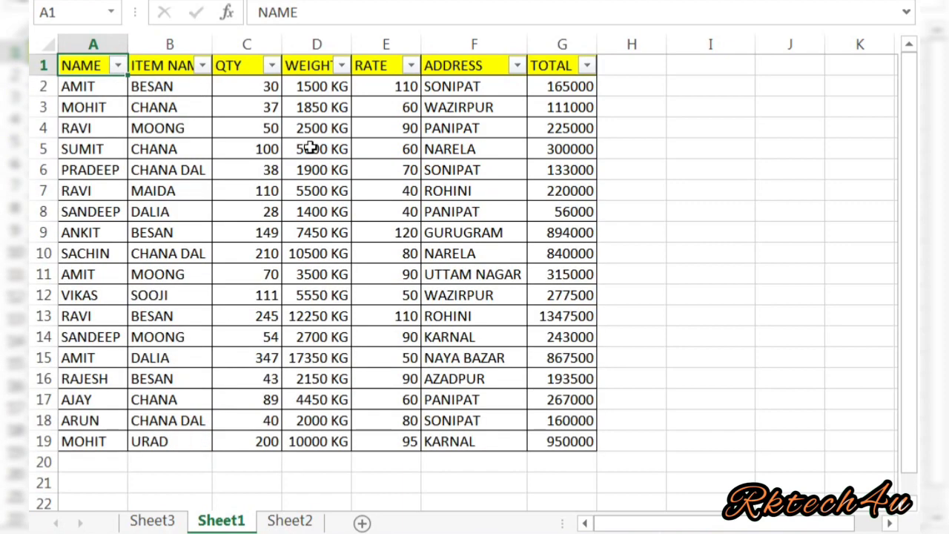
Apply a QTY Greater Than 100 filter, leaving rows 7, 9, 10, 12, 13, 15 and 19.
{"action": "left_click", "coordinate": [272, 66]}
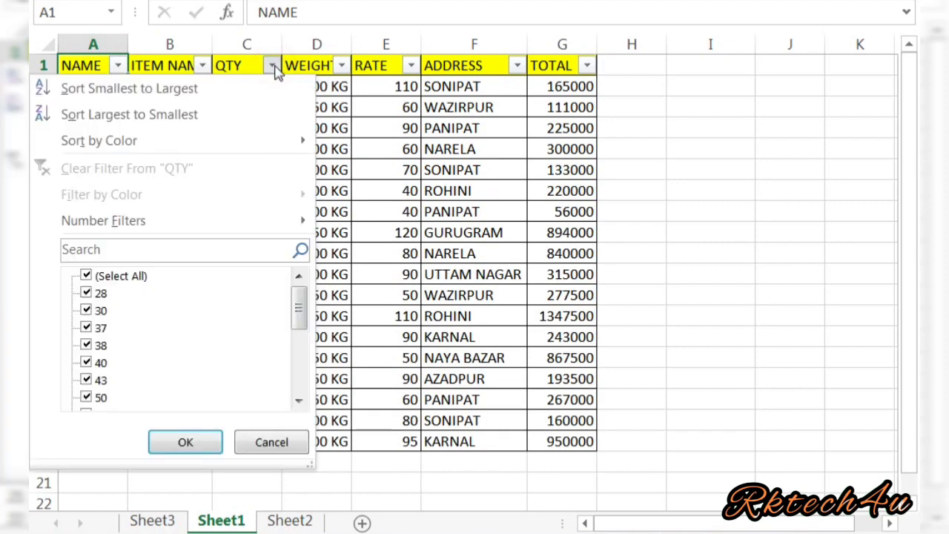
{"action": "mouse_move", "coordinate": [256, 224]}
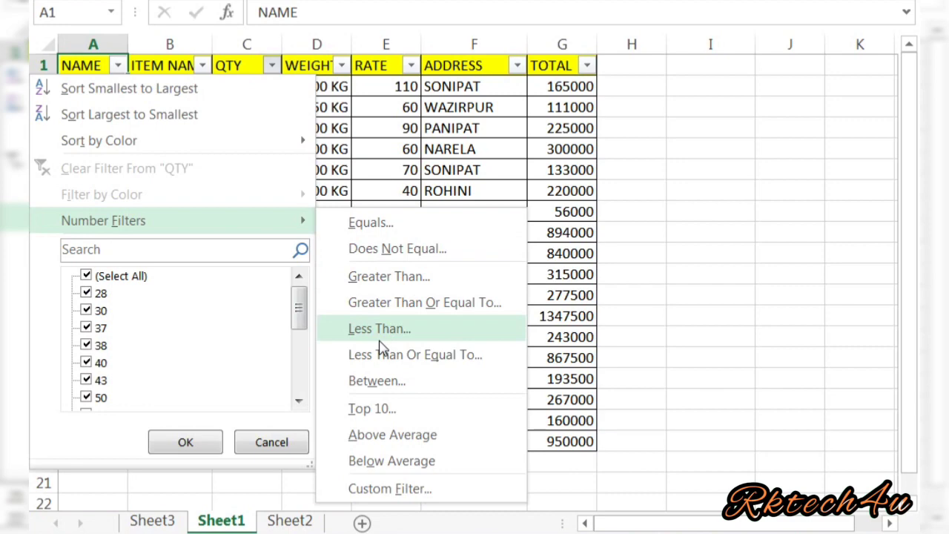
{"action": "left_click", "coordinate": [408, 281]}
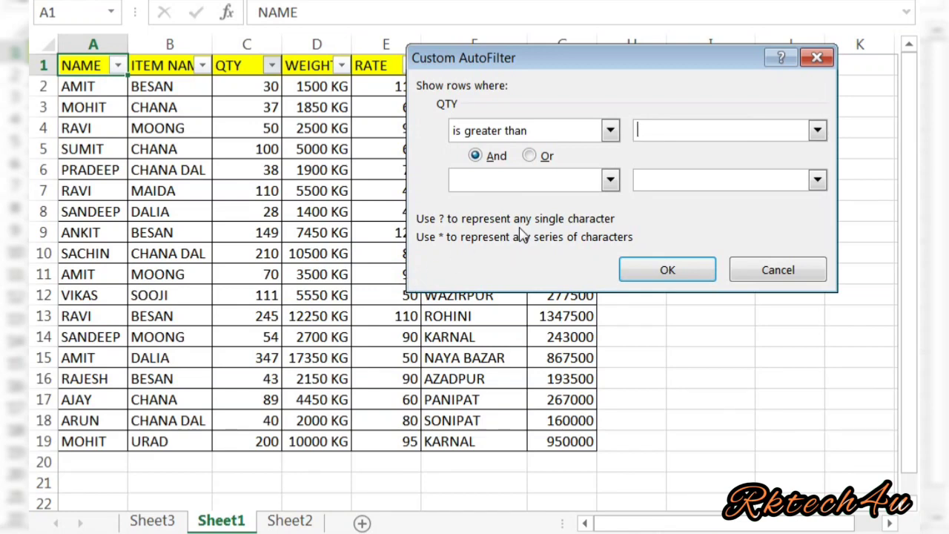
{"action": "type", "text": "100"}
{"action": "left_click", "coordinate": [665, 271]}
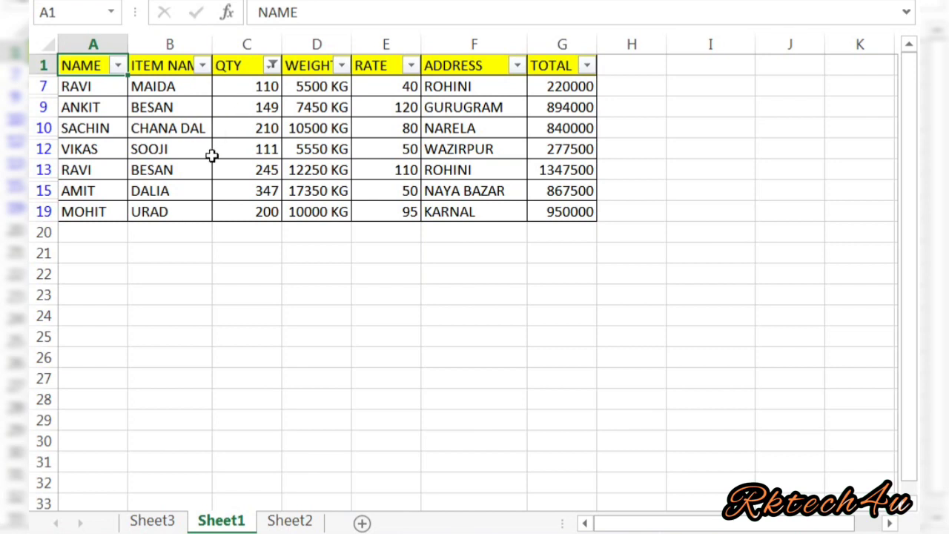
{"action": "left_click", "coordinate": [273, 66]}
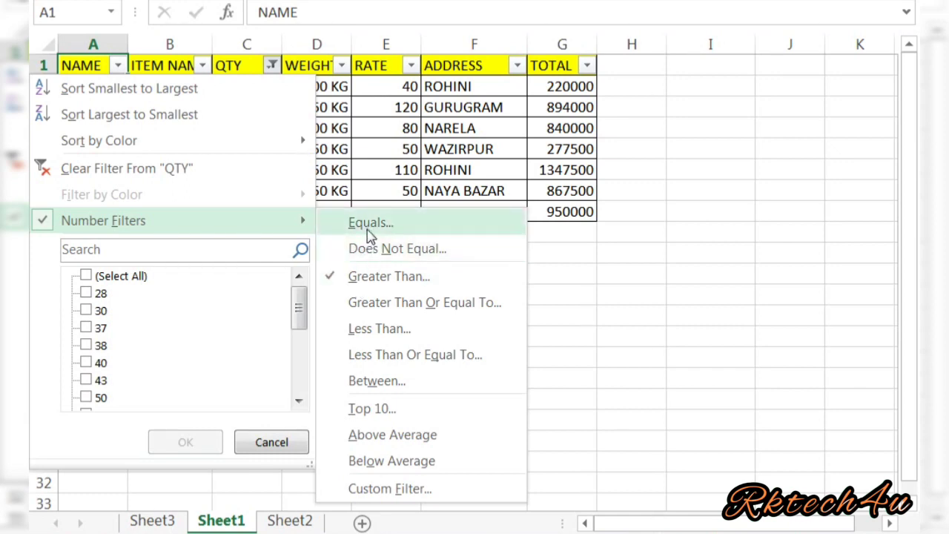
Change the QTY filter to equals 100, leaving only row 5 (SUMIT's CHANA), and select C5.
{"action": "left_click", "coordinate": [370, 224]}
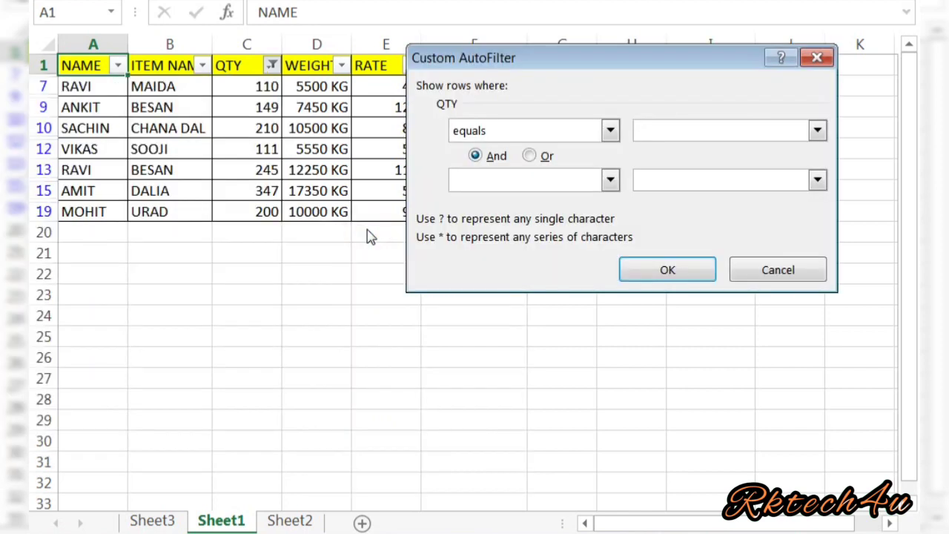
{"action": "type", "text": "100"}
{"action": "key", "text": "Return"}
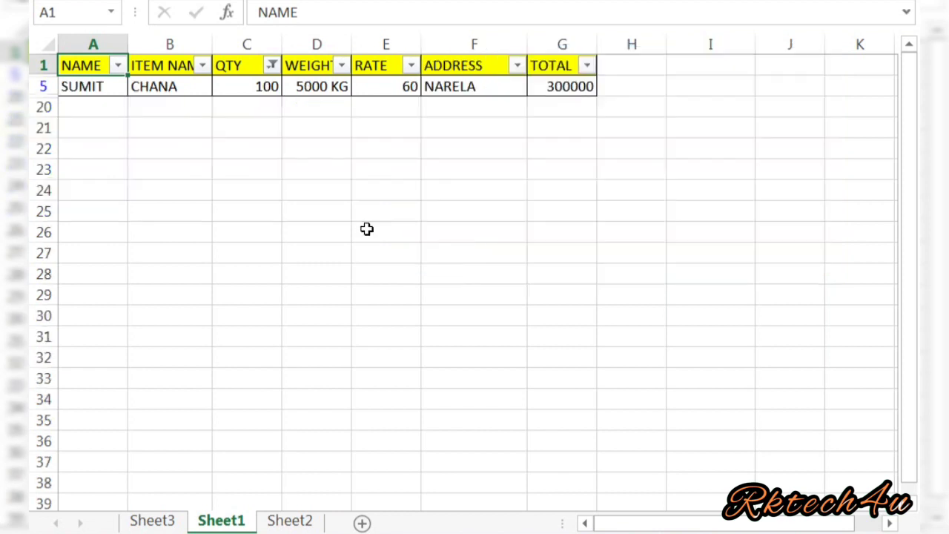
{"action": "left_click", "coordinate": [240, 86]}
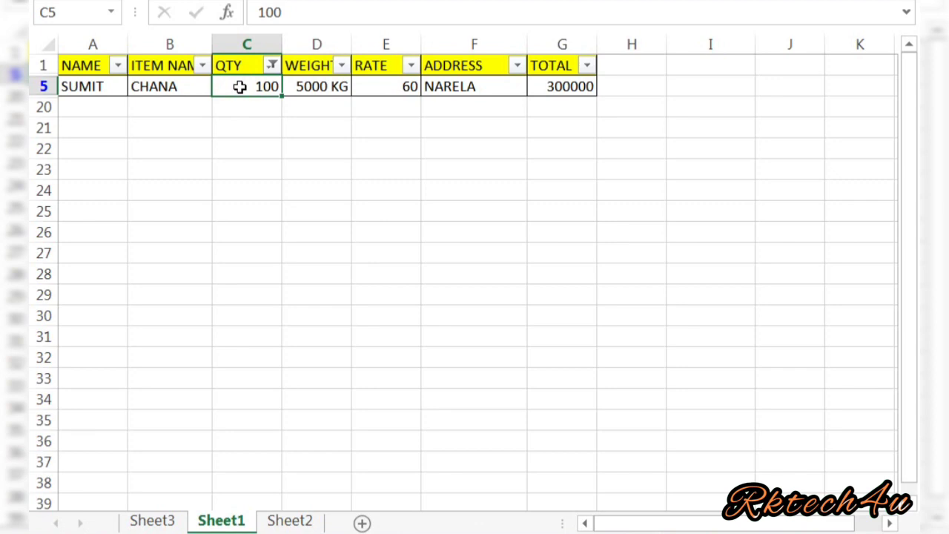
Tick (Select All) in the QTY filter so all 18 rows, 2–19, reappear.
{"action": "left_click", "coordinate": [272, 66]}
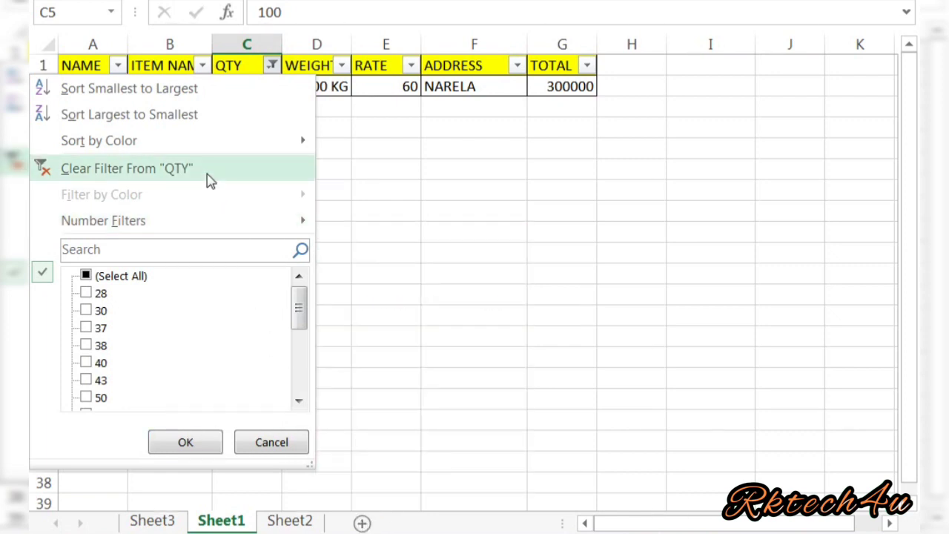
{"action": "left_click", "coordinate": [124, 278]}
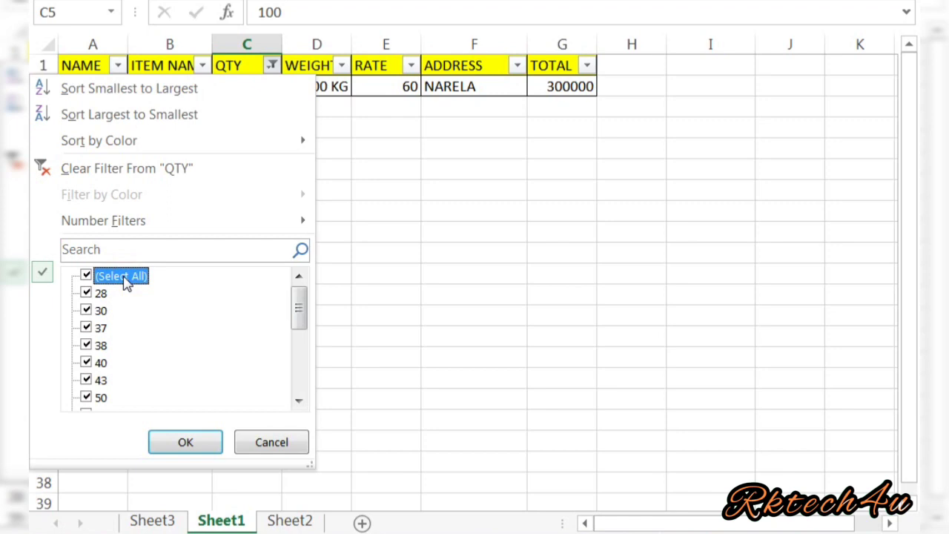
{"action": "left_click", "coordinate": [177, 438]}
{"action": "double_click", "coordinate": [175, 439]}
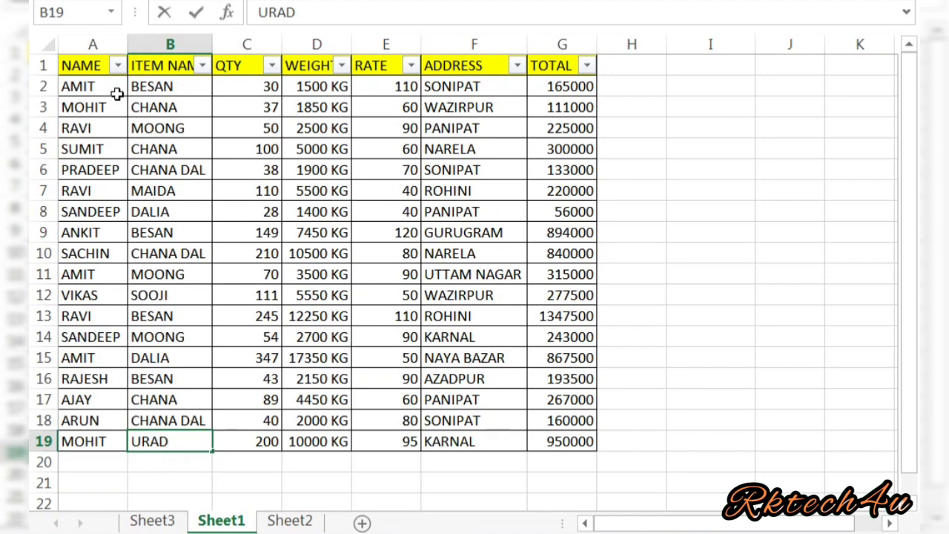
Sort the table by NAME from A to Z.
{"action": "left_click", "coordinate": [117, 66]}
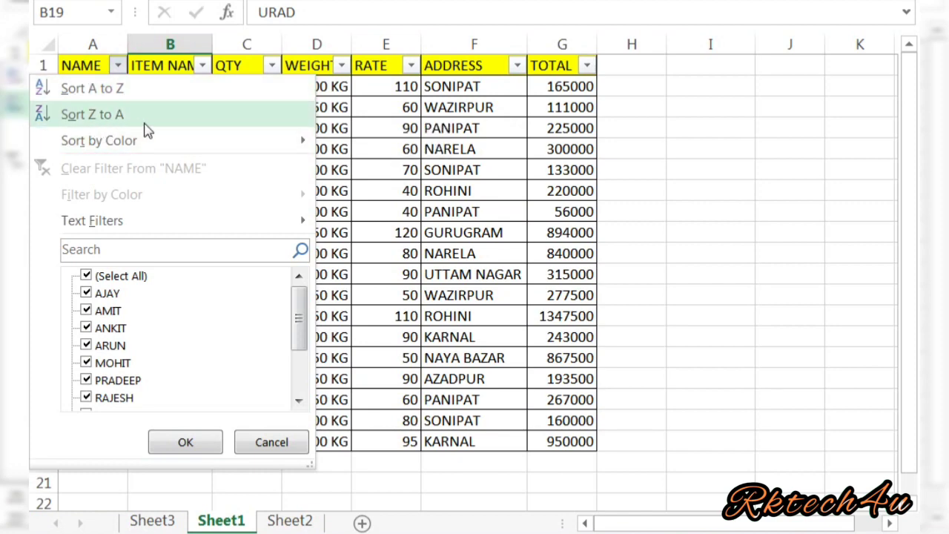
{"action": "left_click", "coordinate": [115, 89]}
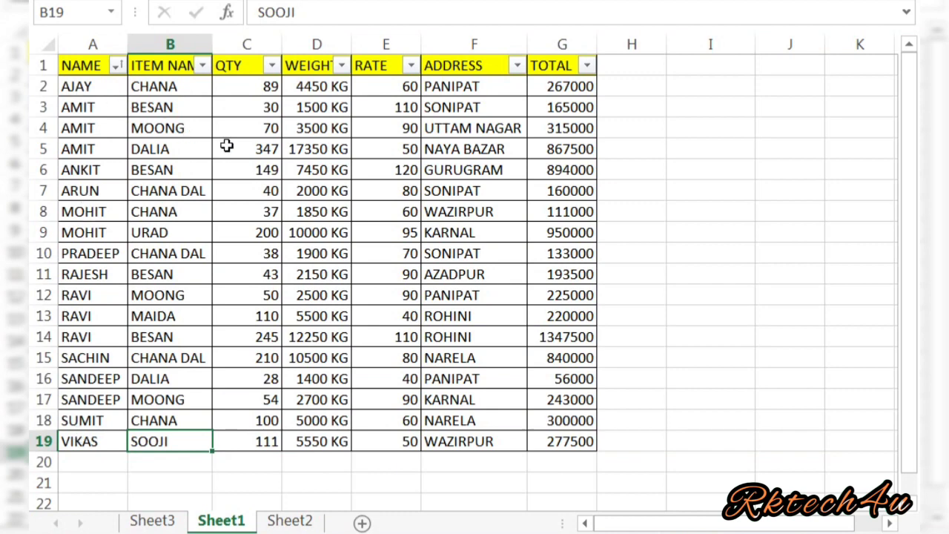
{"action": "left_click", "coordinate": [225, 146]}
Re-sort by NAME from Z to A, VIKAS first and AJAY last, then select A9.
{"action": "left_click", "coordinate": [117, 65]}
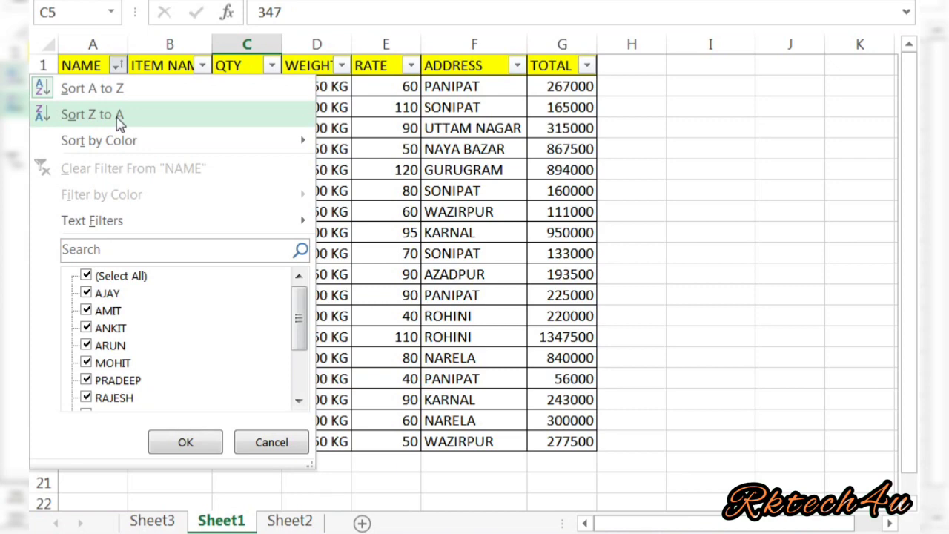
{"action": "left_click", "coordinate": [117, 118]}
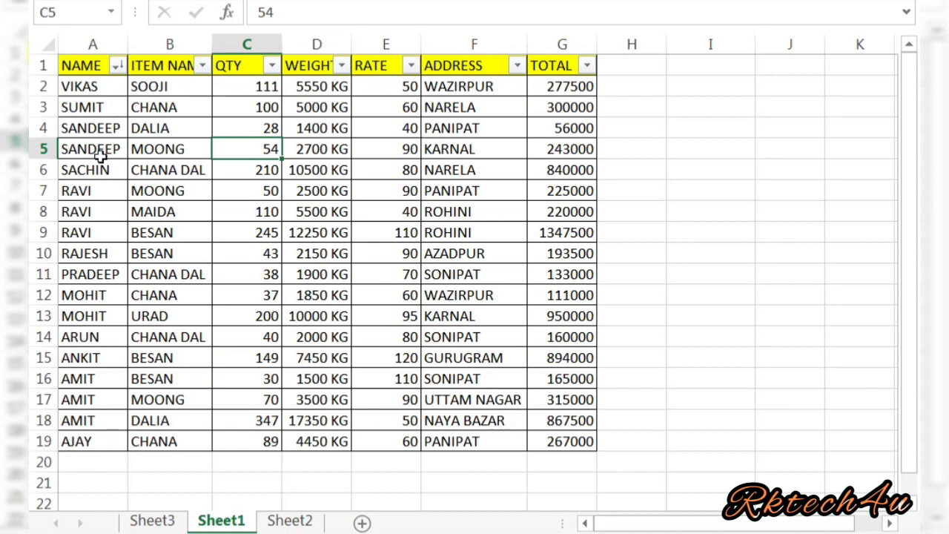
{"action": "left_click", "coordinate": [118, 65]}
{"action": "mouse_move", "coordinate": [124, 142]}
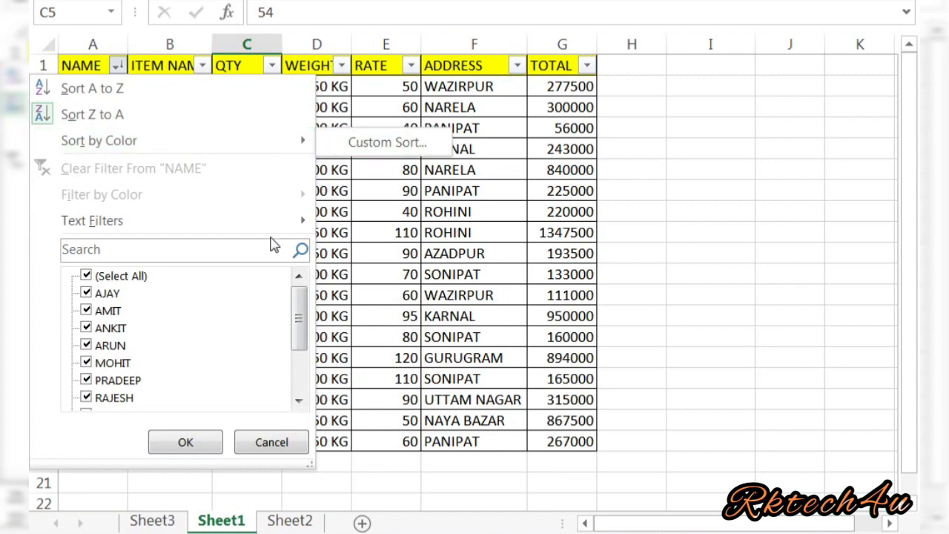
{"action": "left_click", "coordinate": [373, 254]}
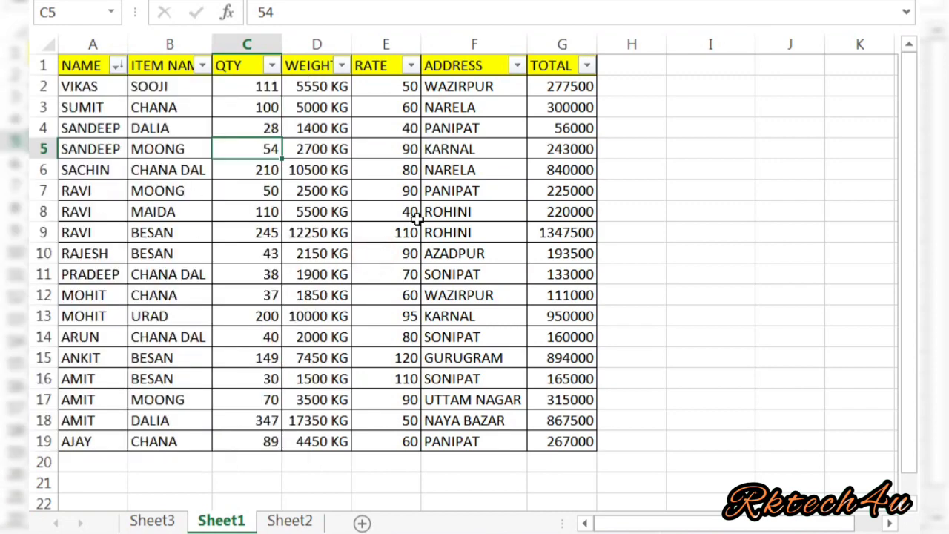
{"action": "left_click", "coordinate": [119, 66]}
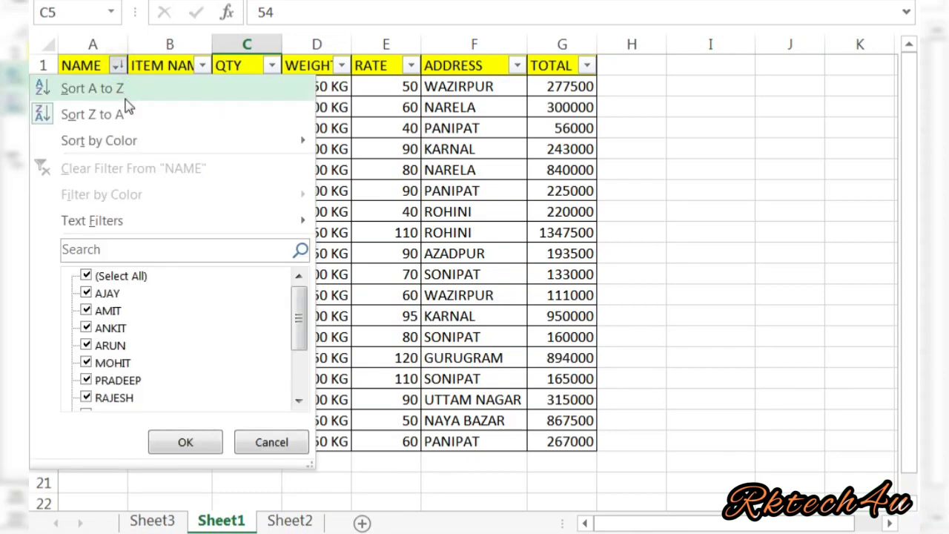
{"action": "left_click", "coordinate": [340, 204]}
{"action": "left_click", "coordinate": [107, 234]}
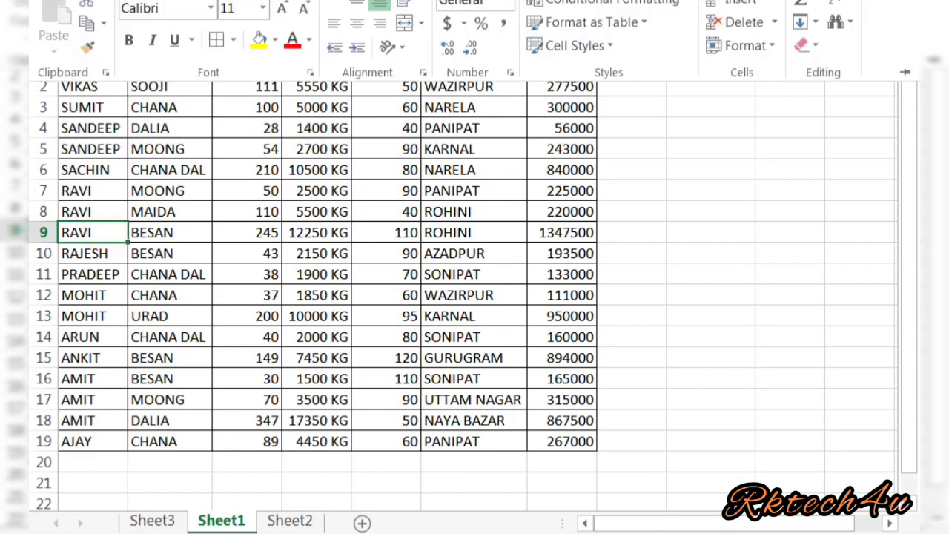
Fill RAVI's cell A9 and MOHIT's cell A12 yellow.
{"action": "left_click", "coordinate": [259, 42]}
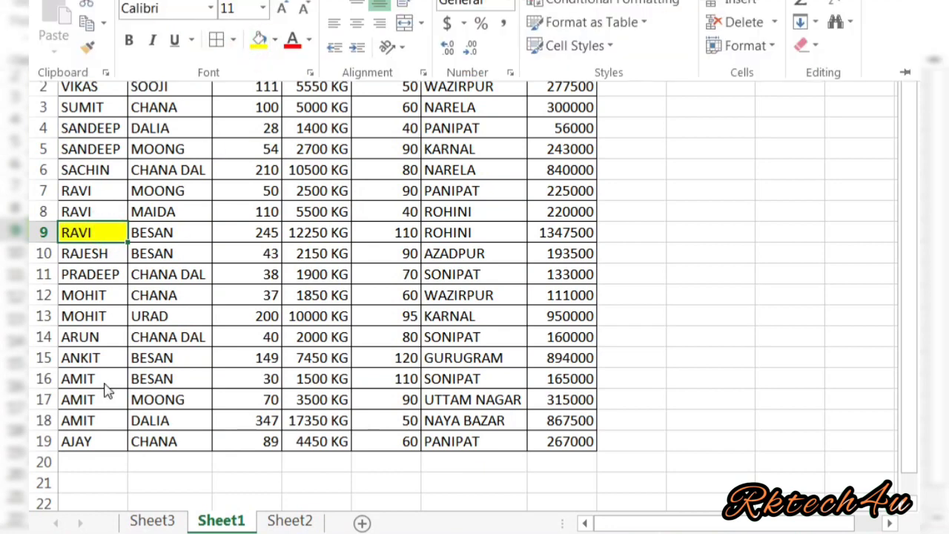
{"action": "left_click", "coordinate": [109, 296]}
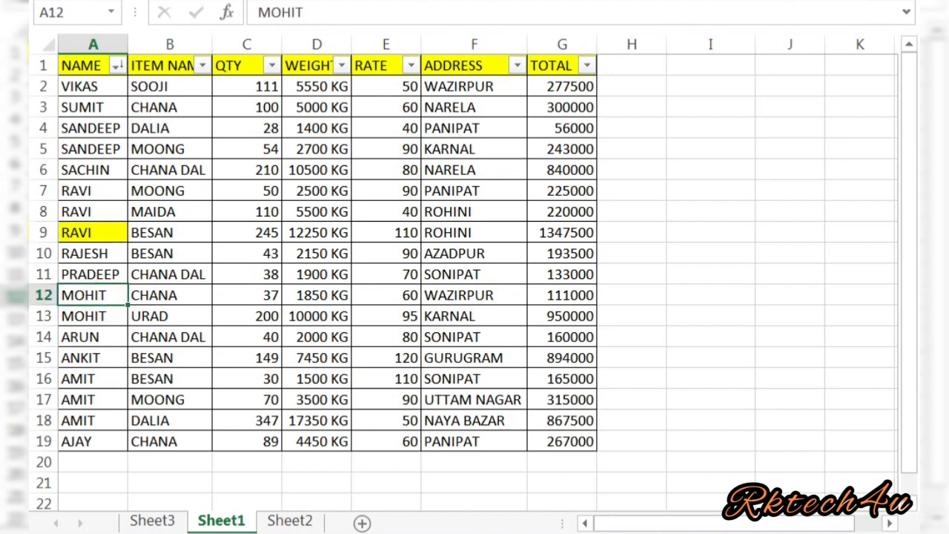
{"action": "left_click", "coordinate": [106, 0]}
{"action": "left_click", "coordinate": [258, 49]}
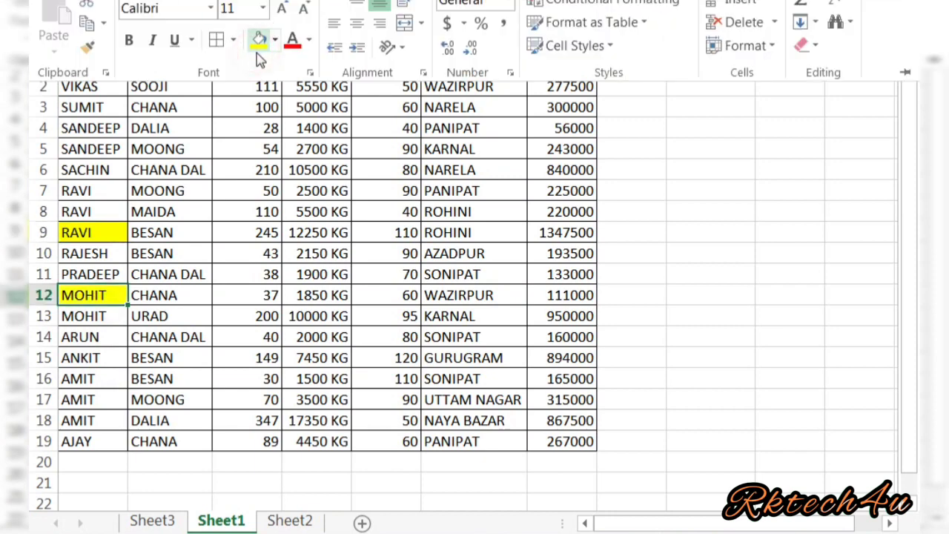
Fill ANKIT's cell A15 green from the Fill Color palette.
{"action": "left_click", "coordinate": [92, 359]}
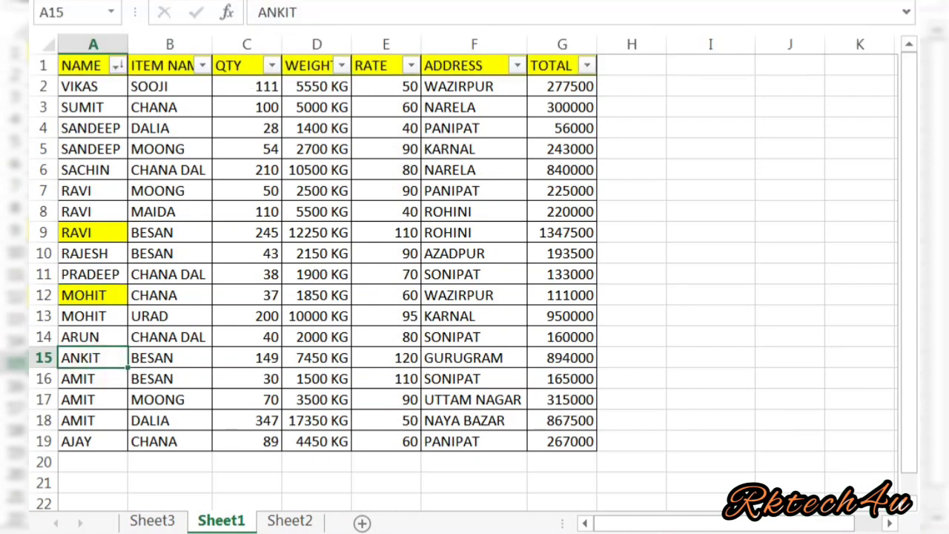
{"action": "left_click", "coordinate": [106, 0]}
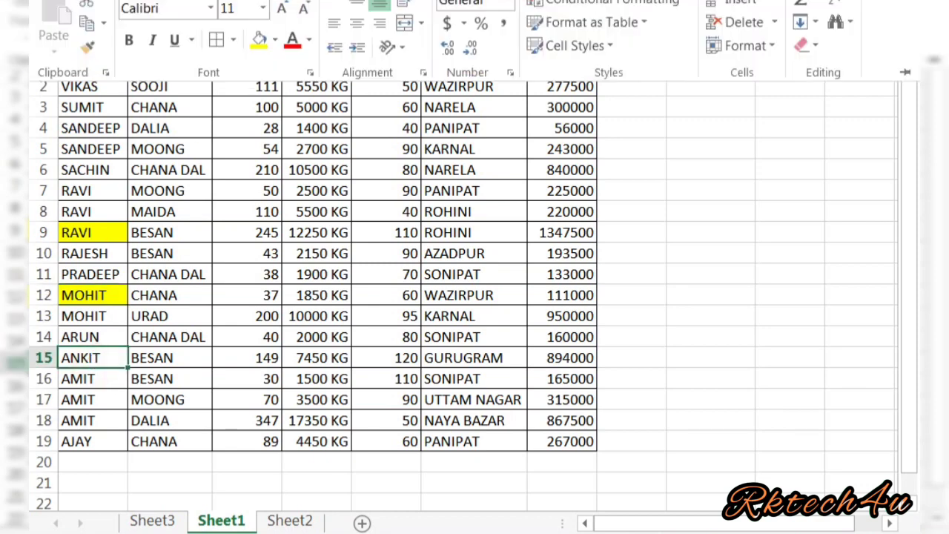
{"action": "left_click", "coordinate": [274, 40]}
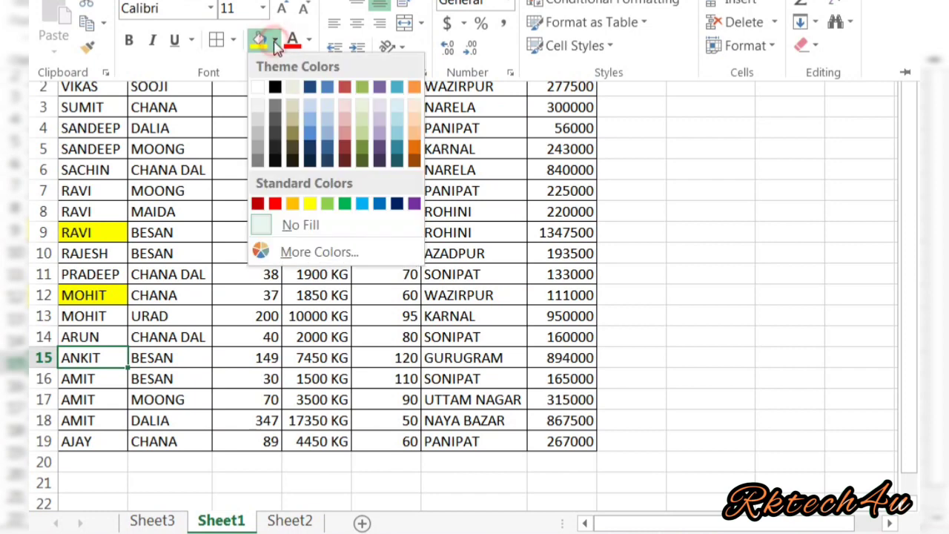
{"action": "left_click", "coordinate": [343, 206]}
{"action": "left_click", "coordinate": [158, 296]}
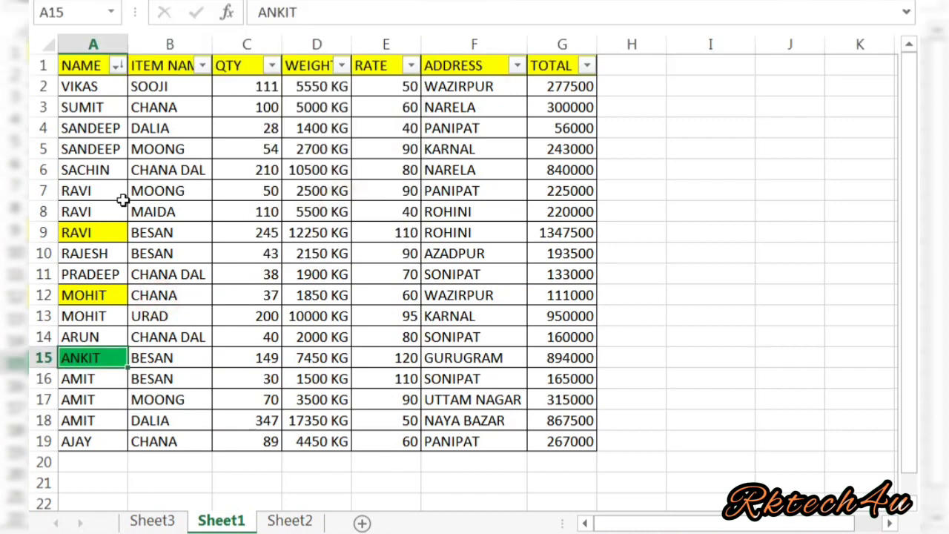
{"action": "left_click", "coordinate": [117, 67]}
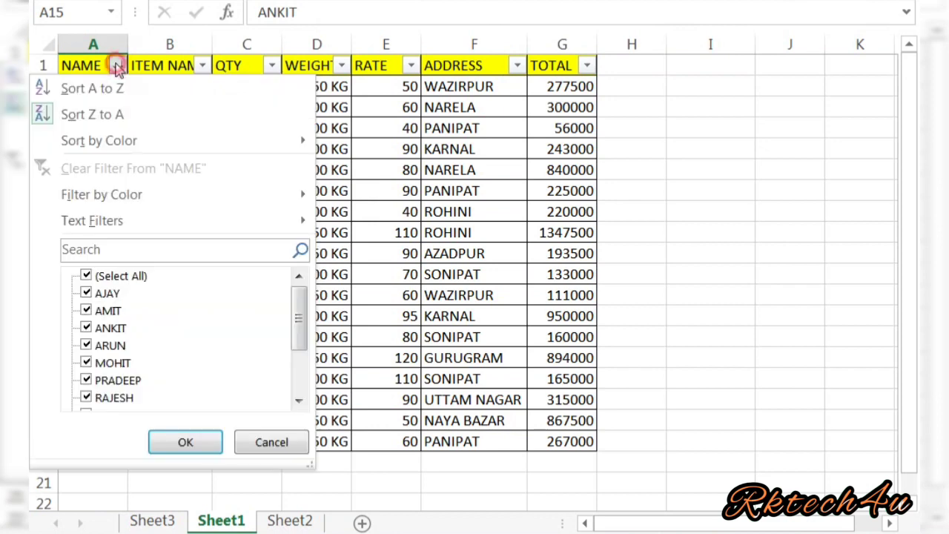
{"action": "mouse_move", "coordinate": [177, 199]}
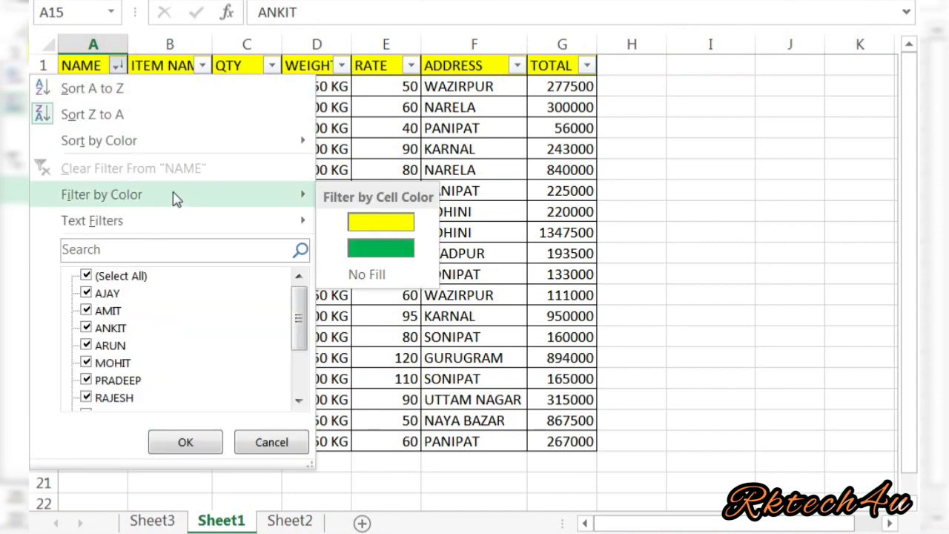
{"action": "left_click", "coordinate": [369, 225]}
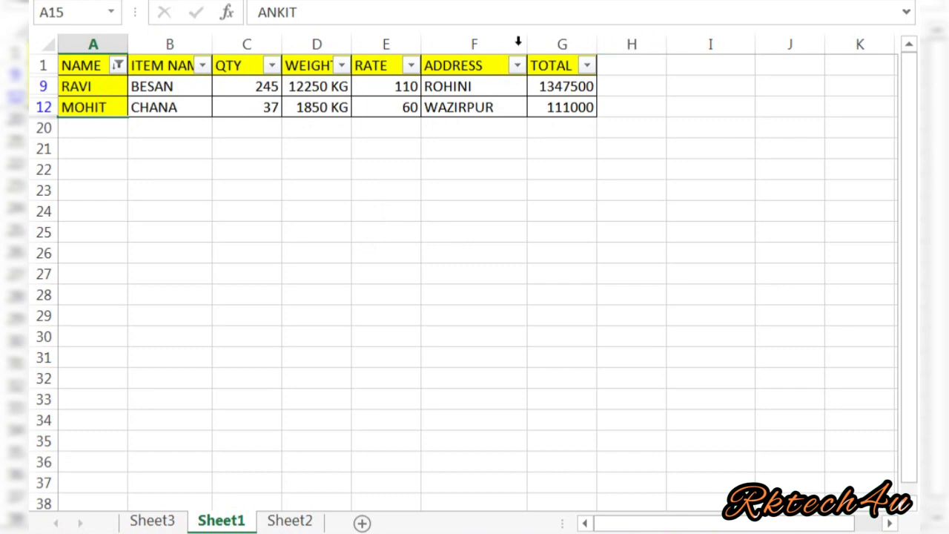
{"action": "left_click", "coordinate": [119, 65]}
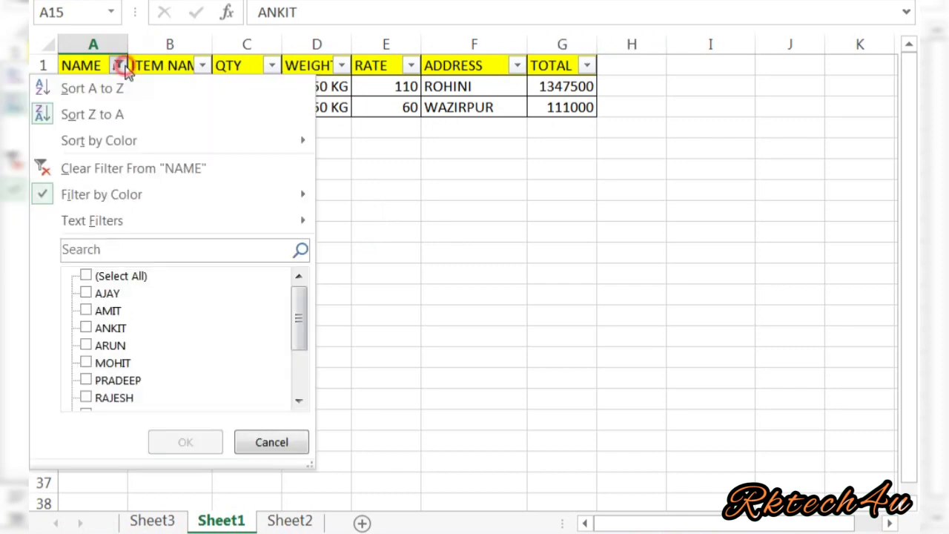
{"action": "left_click", "coordinate": [86, 276]}
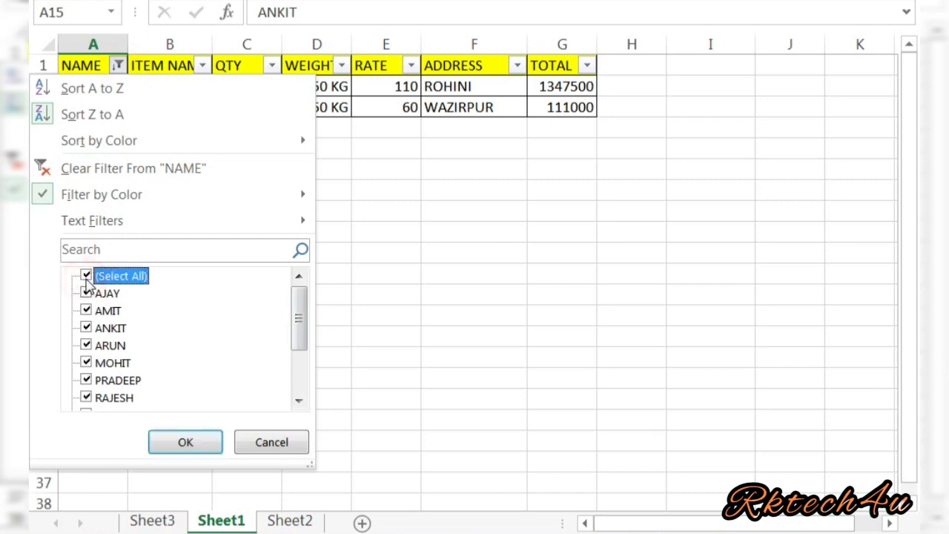
{"action": "left_click", "coordinate": [188, 451]}
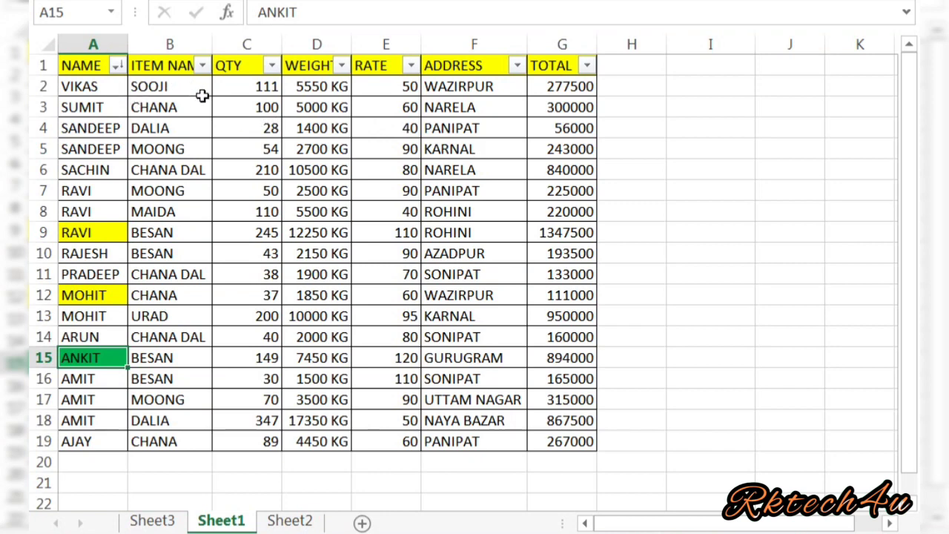
Switch off AutoFilter on the data table via Home > Sort & Filter.
{"action": "left_click", "coordinate": [564, 190]}
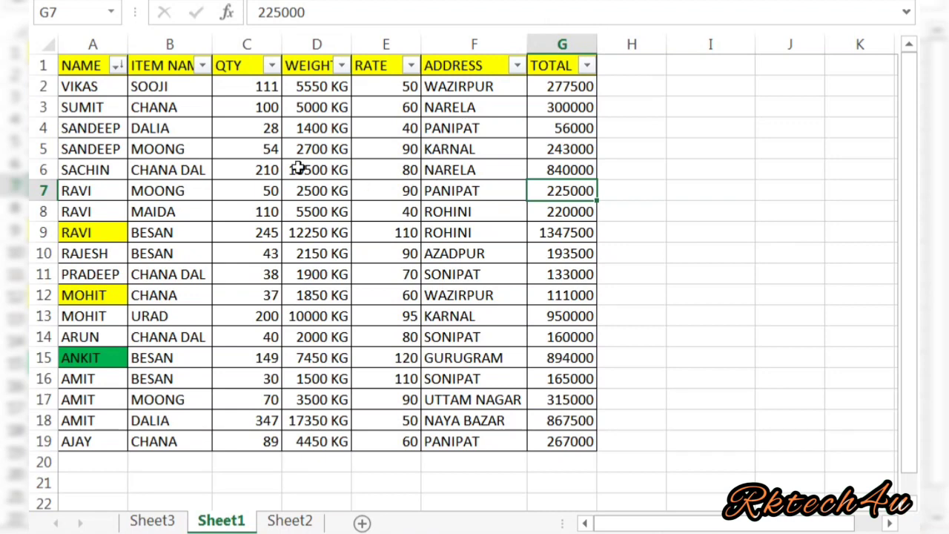
{"action": "left_click", "coordinate": [204, 194]}
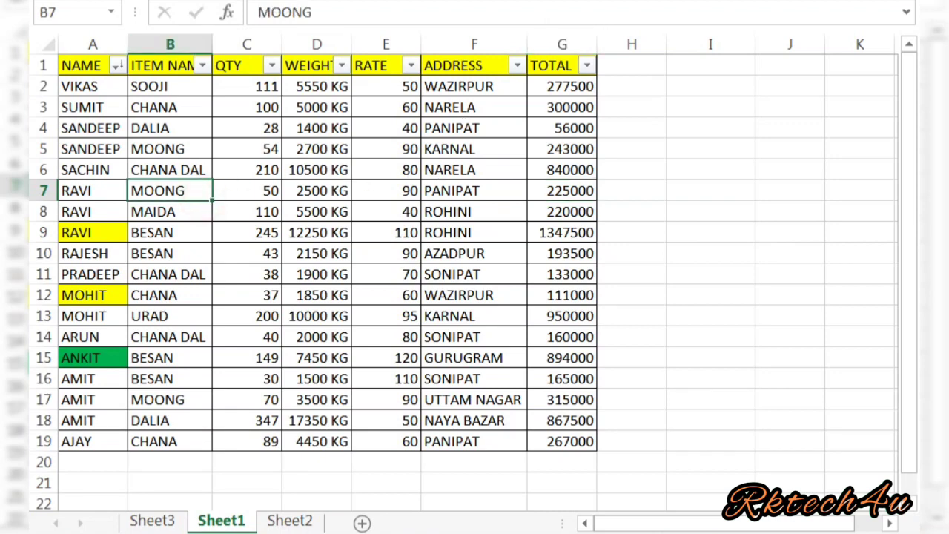
{"action": "left_click", "coordinate": [113, 0]}
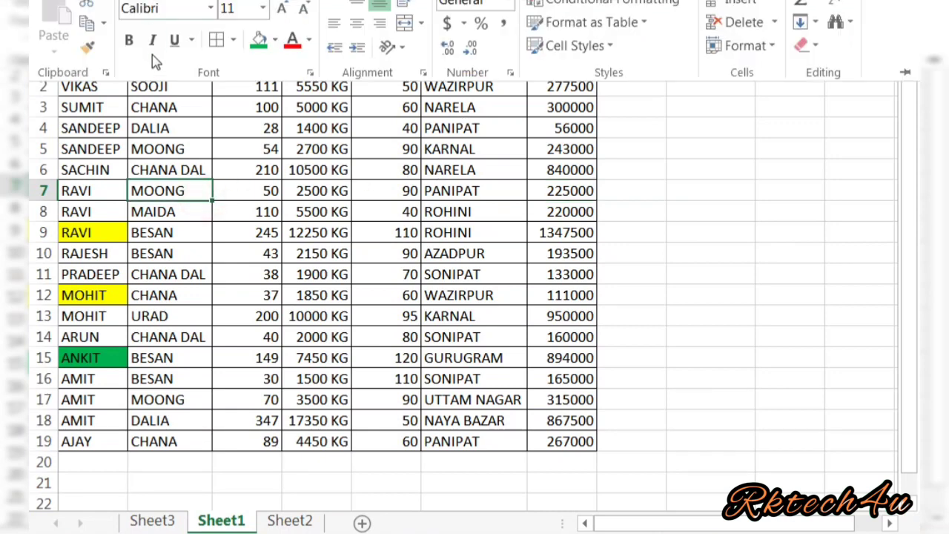
{"action": "left_click", "coordinate": [851, 3]}
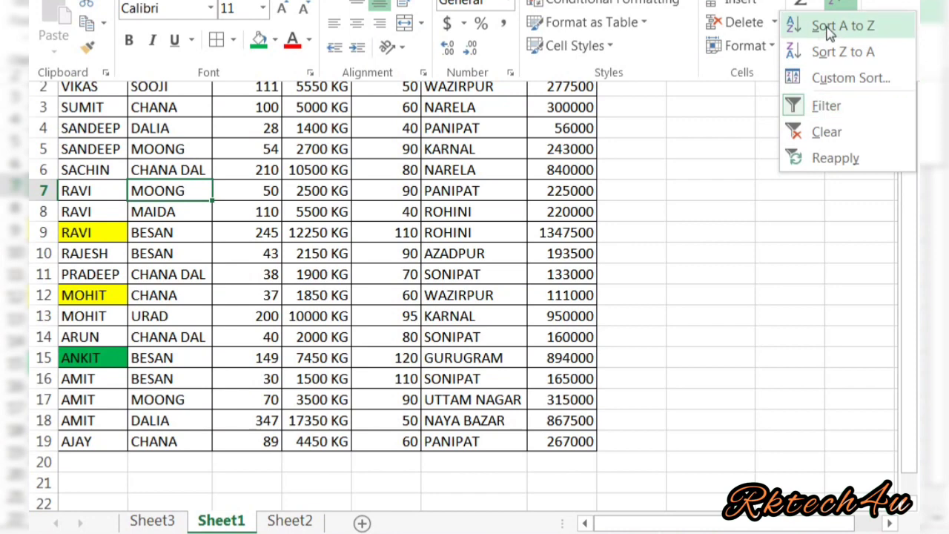
{"action": "left_click", "coordinate": [827, 108]}
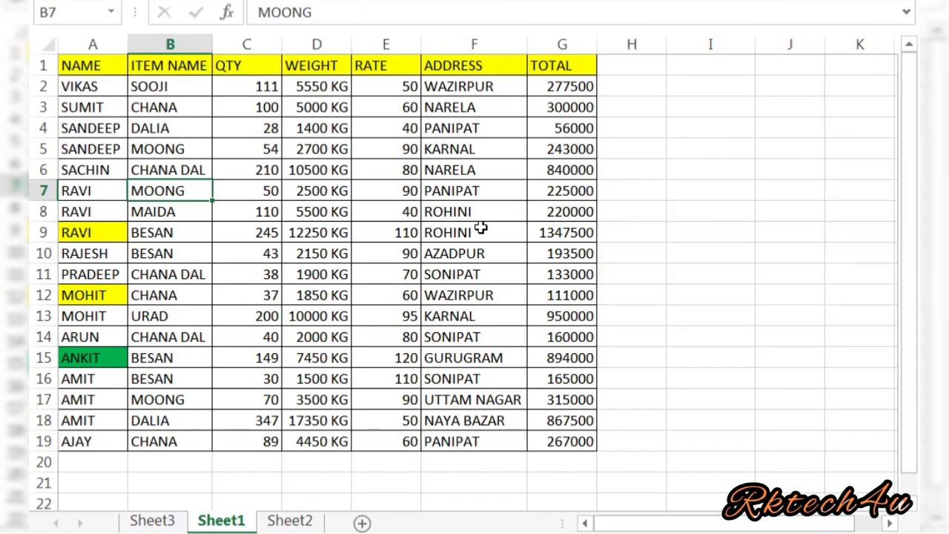
Open the Custom Sort dialog for the data table.
{"action": "left_click", "coordinate": [466, 250]}
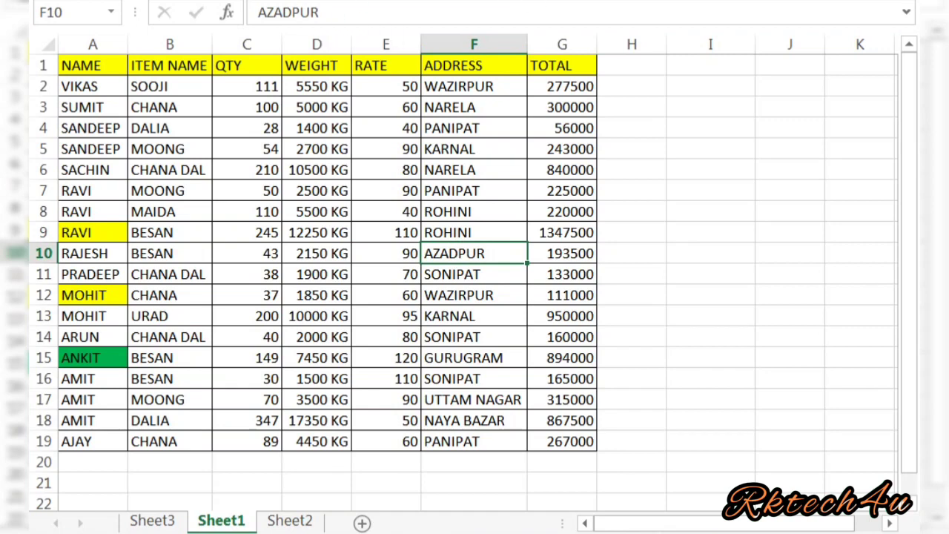
{"action": "left_click", "coordinate": [107, 0]}
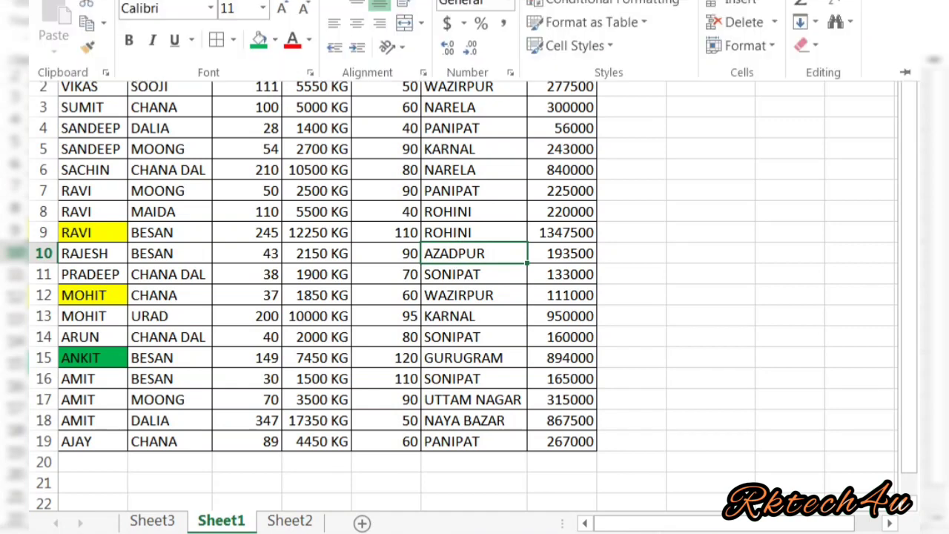
{"action": "left_click", "coordinate": [855, 3]}
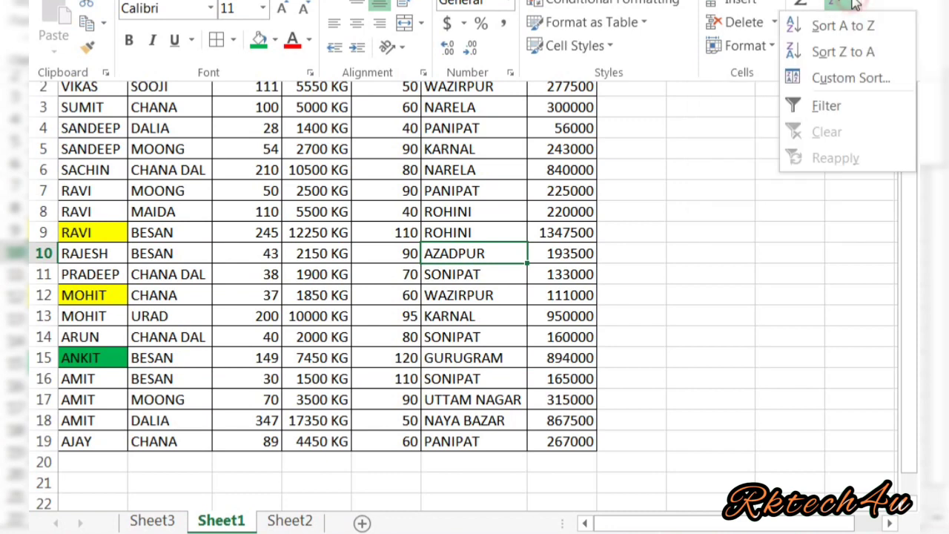
{"action": "left_click", "coordinate": [847, 83]}
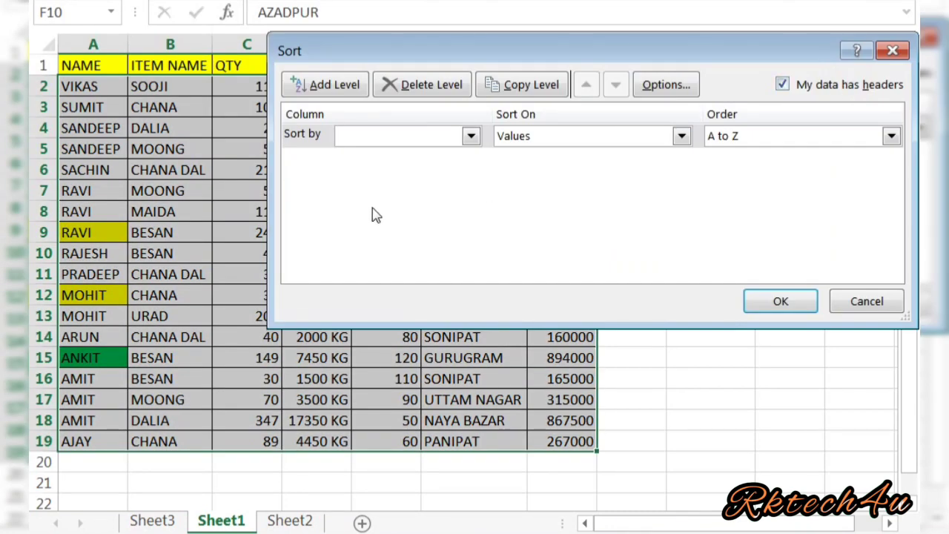
Sort by ITEM NAME on cell values, A to Z.
{"action": "left_click", "coordinate": [471, 136]}
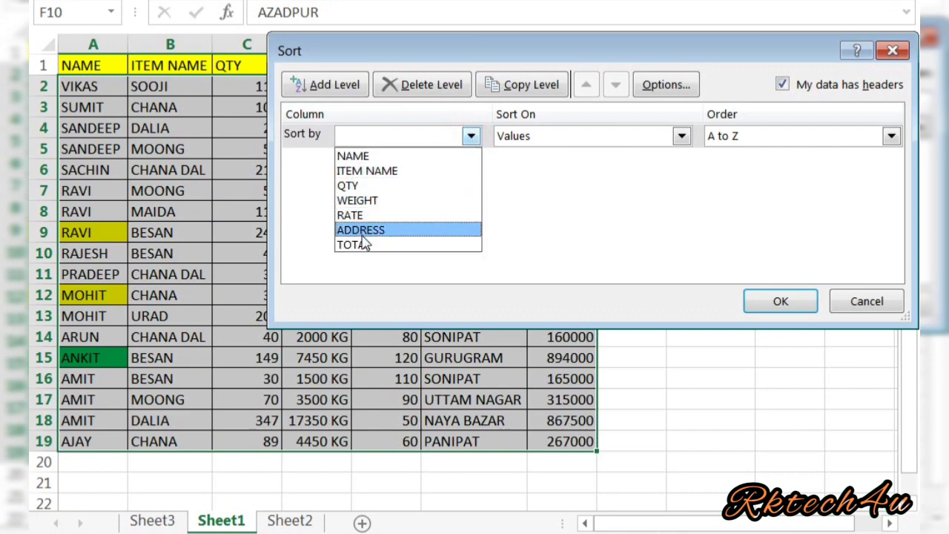
{"action": "left_click", "coordinate": [385, 178]}
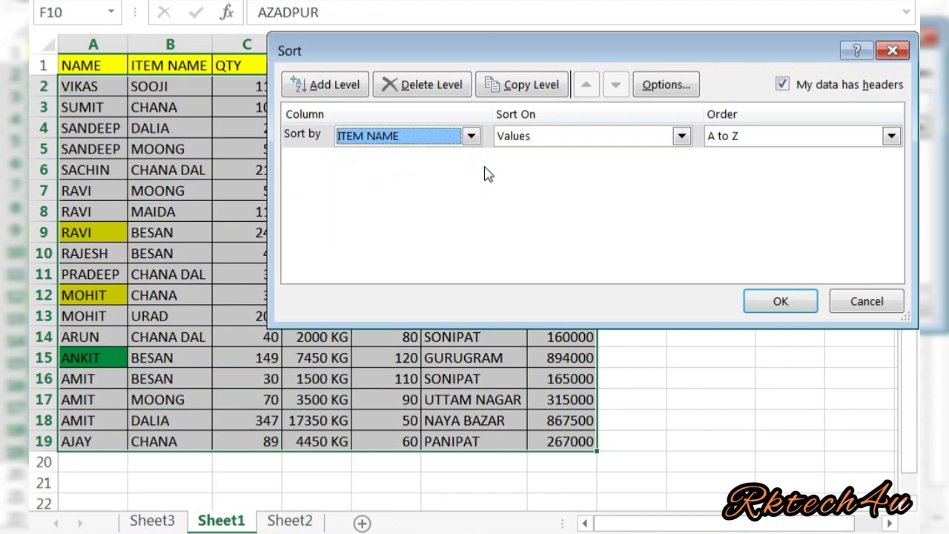
{"action": "left_click", "coordinate": [681, 138]}
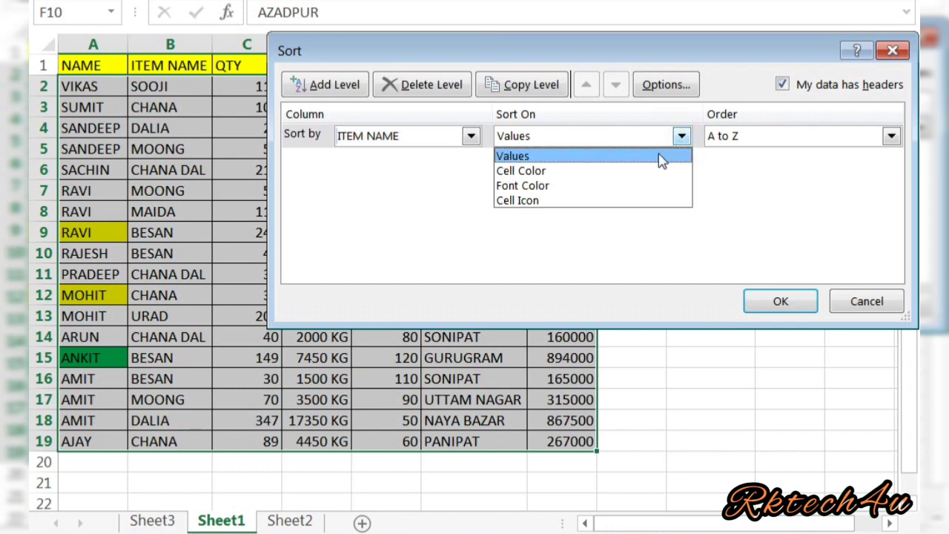
{"action": "left_click", "coordinate": [662, 157]}
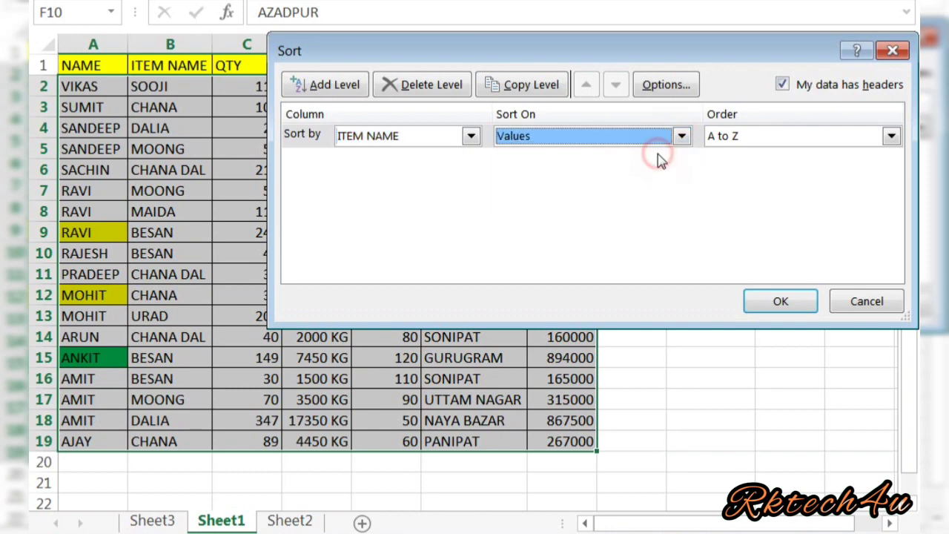
{"action": "left_click", "coordinate": [780, 303]}
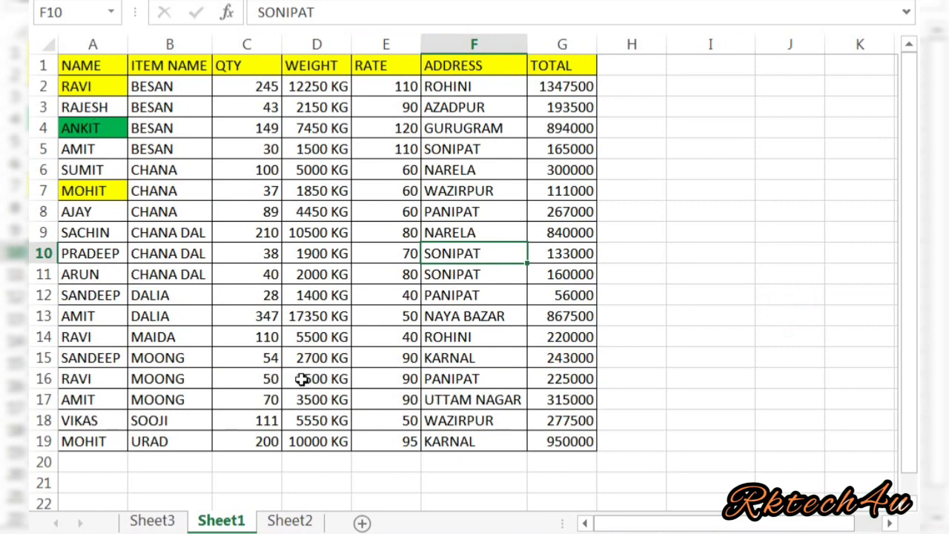
Select the NAME header cell A1 in the sorted table.
{"action": "left_click", "coordinate": [566, 312]}
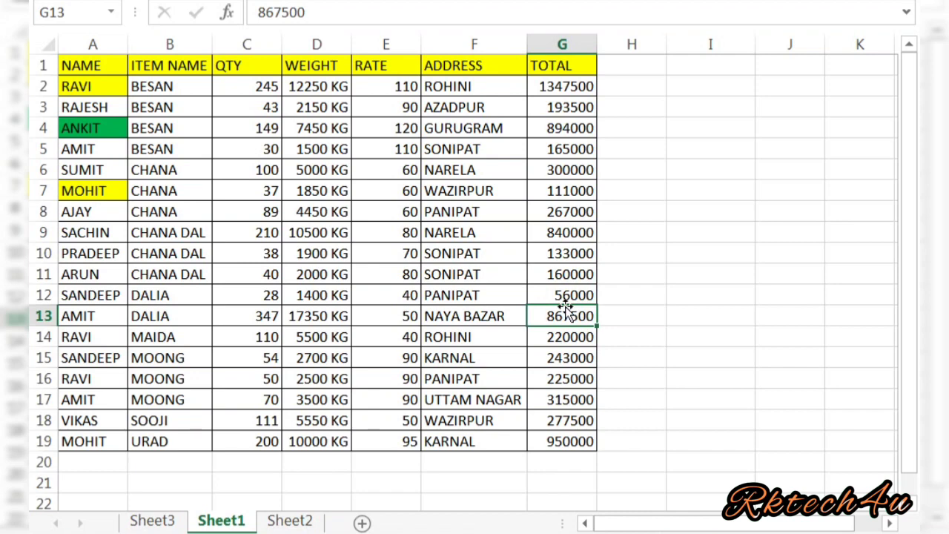
{"action": "left_click", "coordinate": [246, 128]}
{"action": "left_click", "coordinate": [244, 215]}
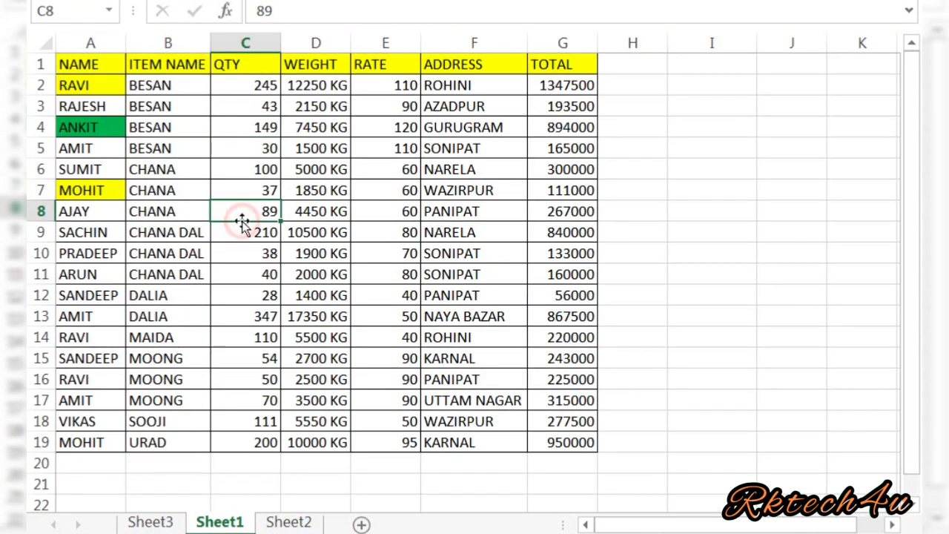
{"action": "left_click", "coordinate": [173, 195]}
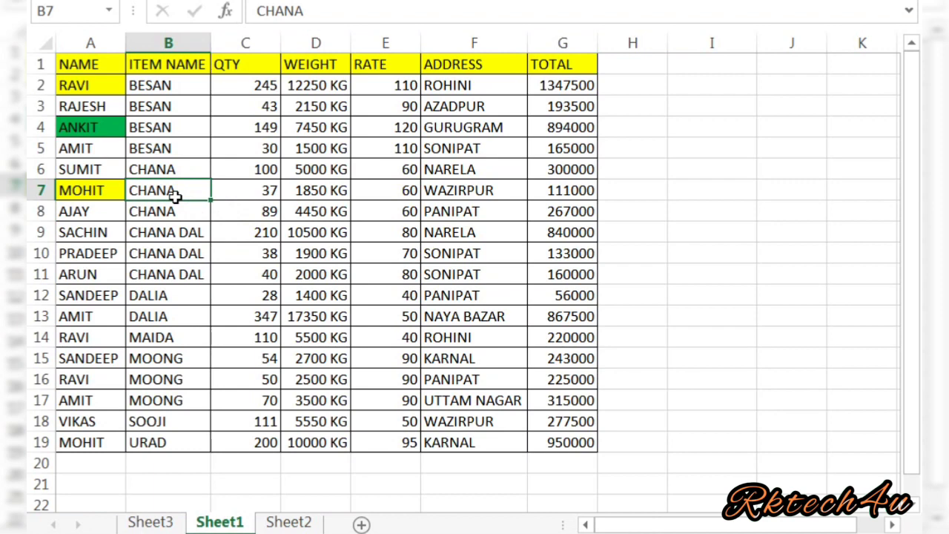
{"action": "left_click", "coordinate": [84, 67]}
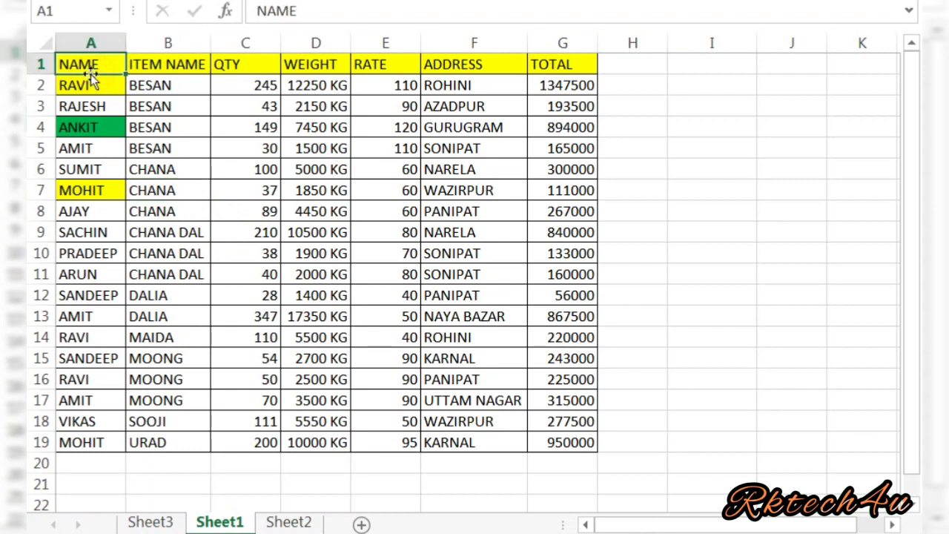
Enable filtering with Ctrl+Shift+L and limit NAME to AJAY, ARUN, PRADEEP and RAJESH.
{"action": "key", "text": "ctrl+shift+l"}
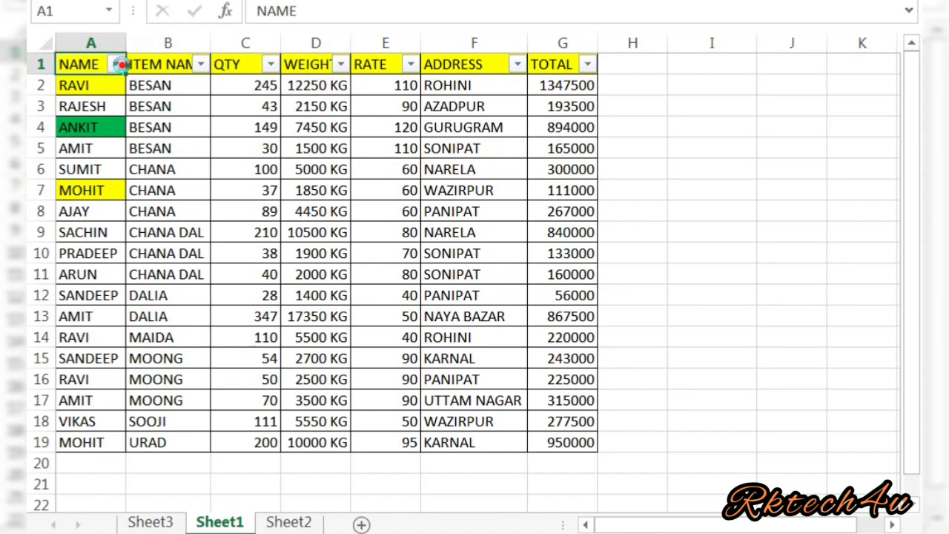
{"action": "left_click", "coordinate": [116, 65]}
{"action": "left_click", "coordinate": [113, 277]}
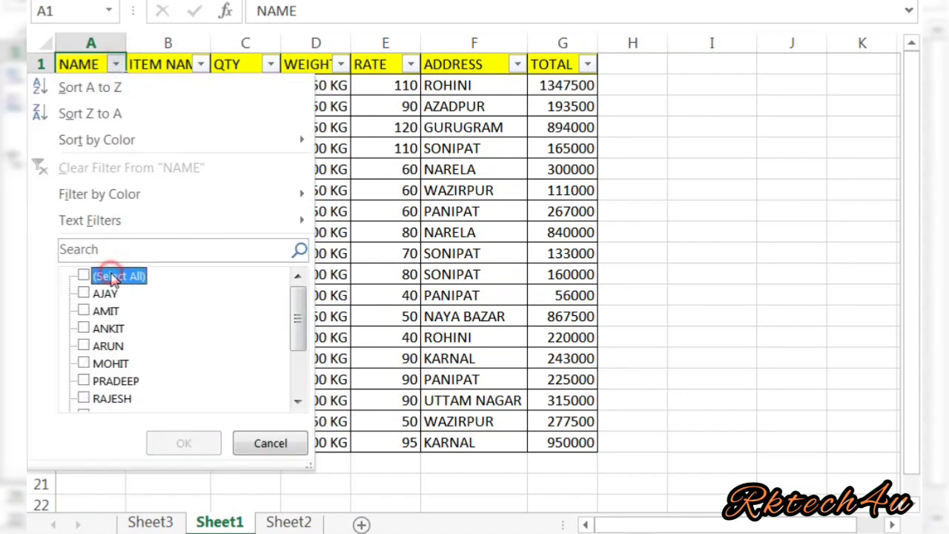
{"action": "left_click", "coordinate": [106, 295]}
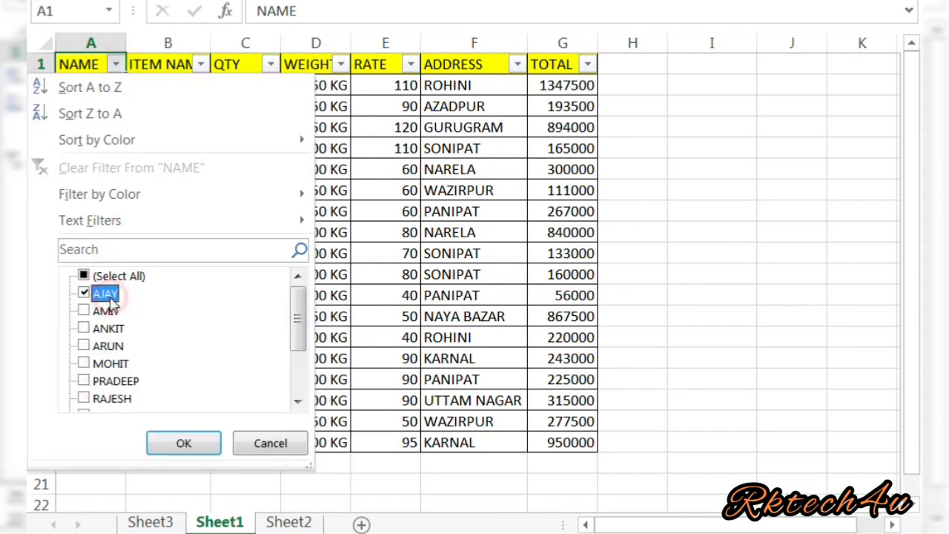
{"action": "left_click", "coordinate": [108, 347]}
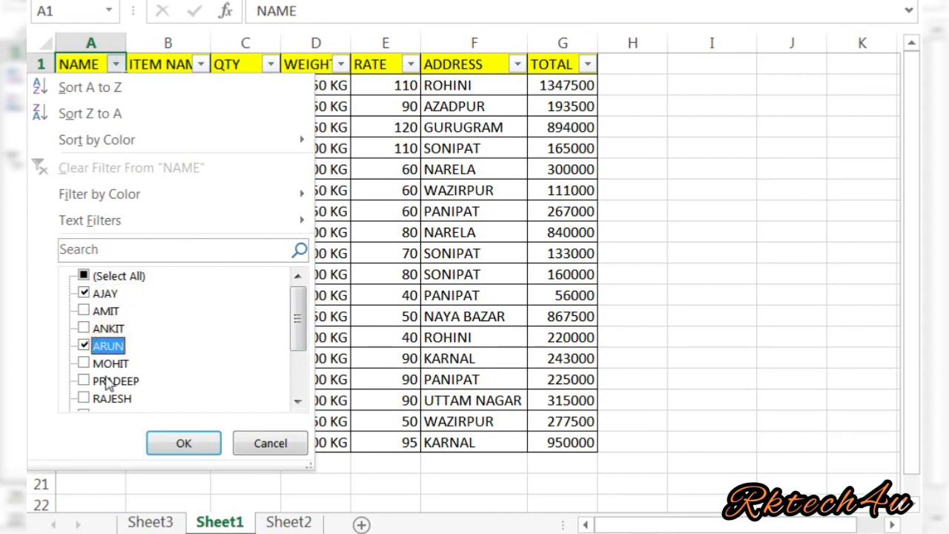
{"action": "left_click", "coordinate": [113, 381]}
{"action": "left_click", "coordinate": [113, 399]}
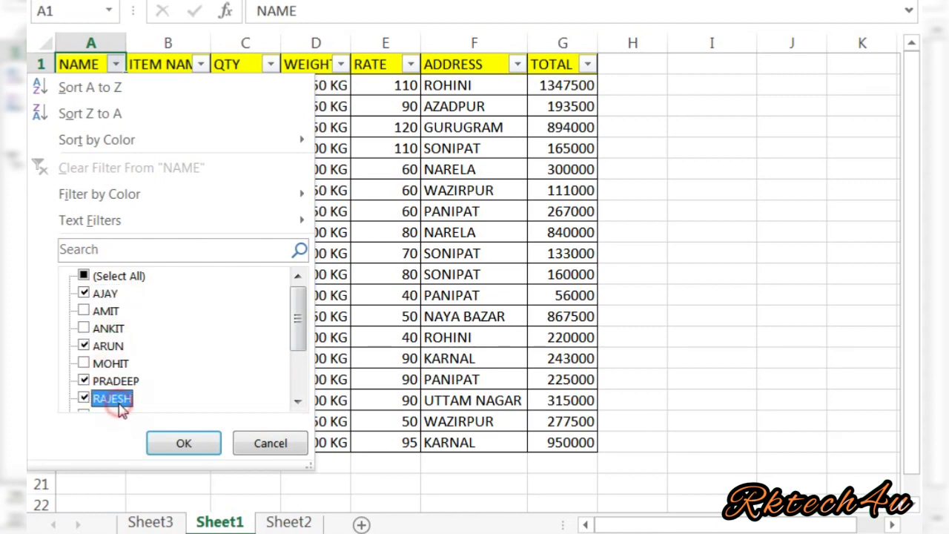
{"action": "left_click", "coordinate": [166, 444]}
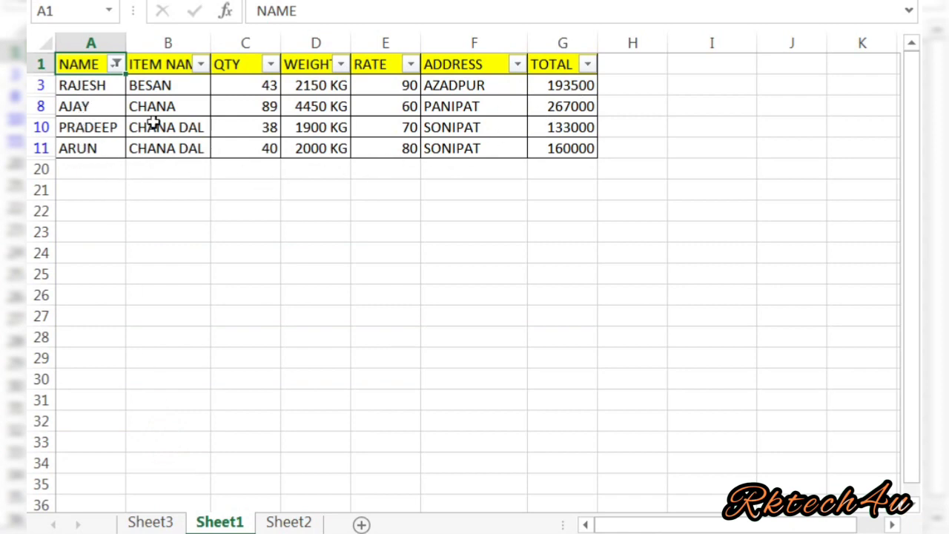
Select the filtered RAJESH, AJAY, PRADEEP and ARUN rows (A3:G11, NAME through TOTAL) and copy them.
{"action": "left_click", "coordinate": [87, 88]}
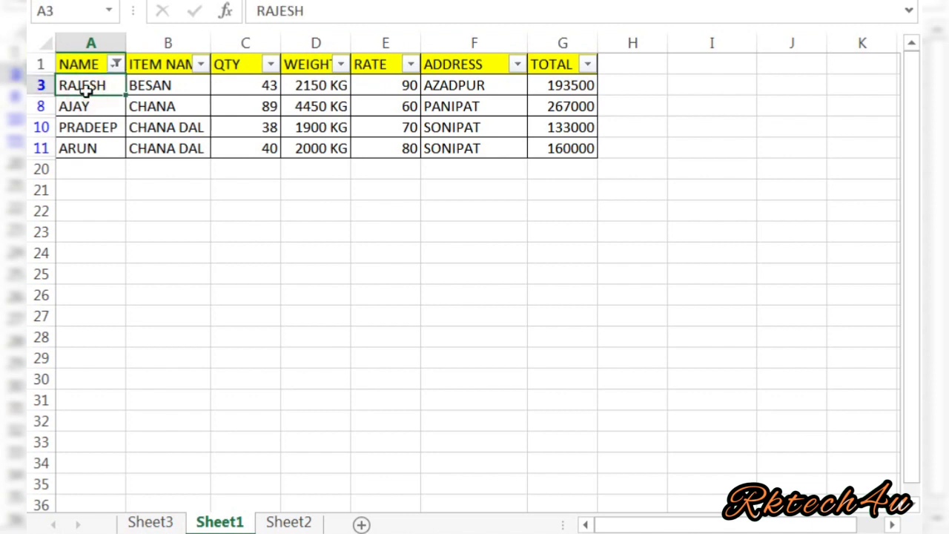
{"action": "key", "text": "shift+Down"}
{"action": "key", "text": "shift+Down"}
{"action": "key", "text": "shift+Down"}
{"action": "key", "text": "shift+Right"}
{"action": "key", "text": "shift+Right"}
{"action": "key", "text": "shift+Right"}
{"action": "key", "text": "shift+Right"}
{"action": "key", "text": "shift+Right"}
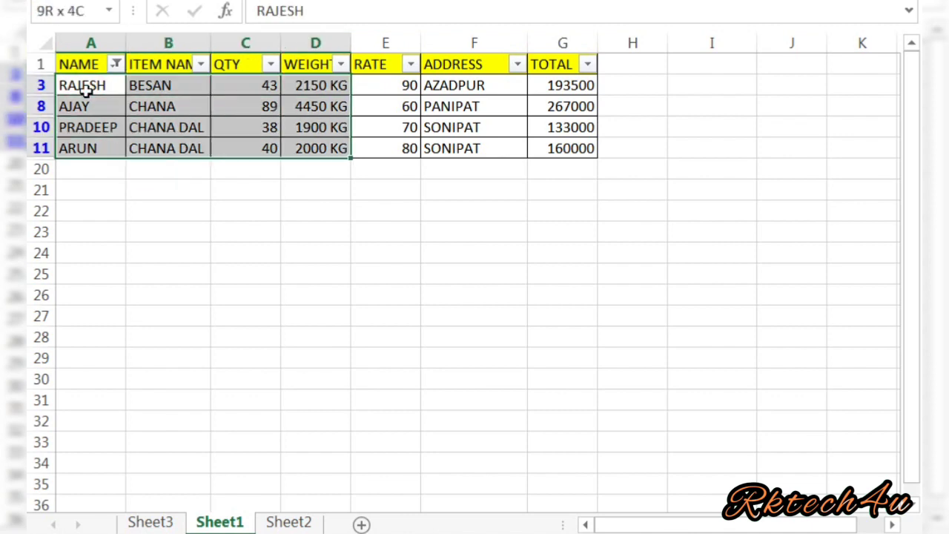
{"action": "key", "text": "shift+Right"}
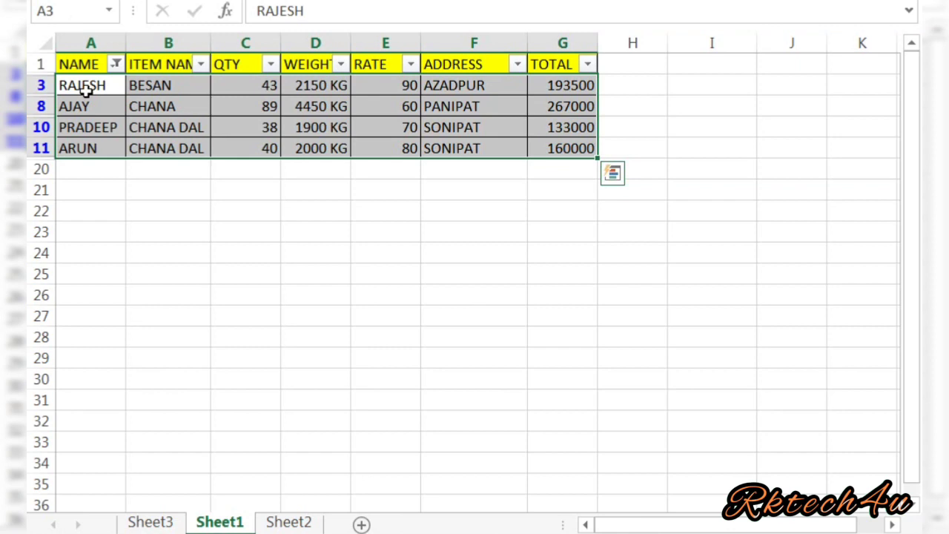
{"action": "key", "text": "ctrl+c"}
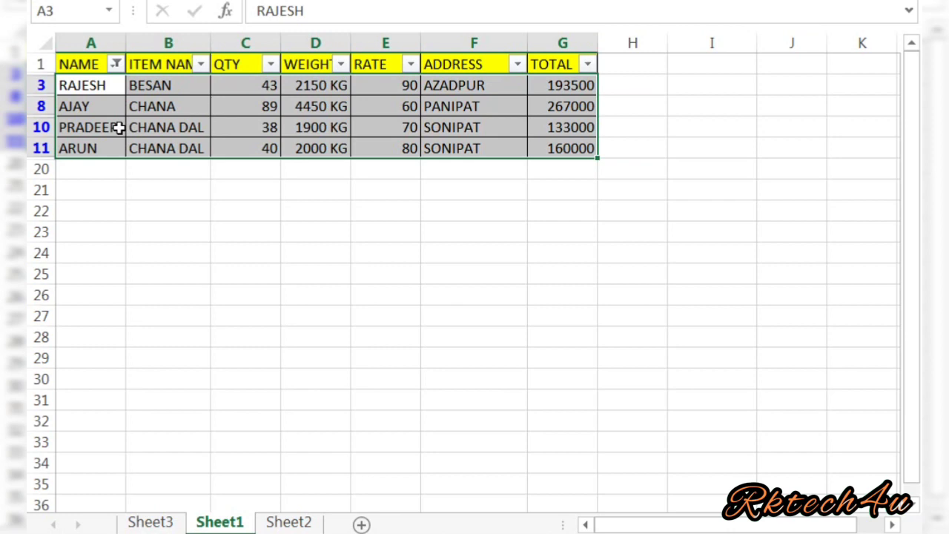
Select the filtered table A1:G11 from the NAME header to TOTAL and bring up Go To.
{"action": "left_click", "coordinate": [201, 250]}
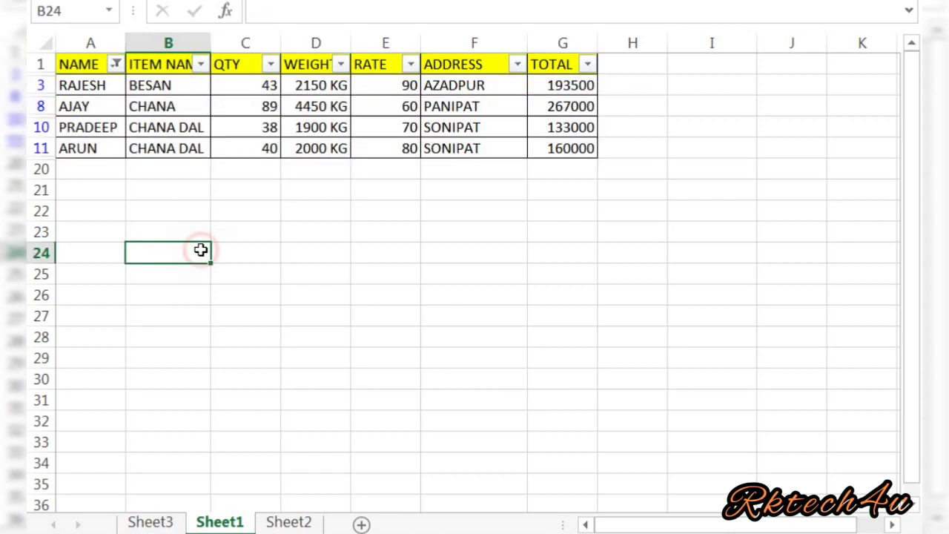
{"action": "left_click", "coordinate": [233, 124]}
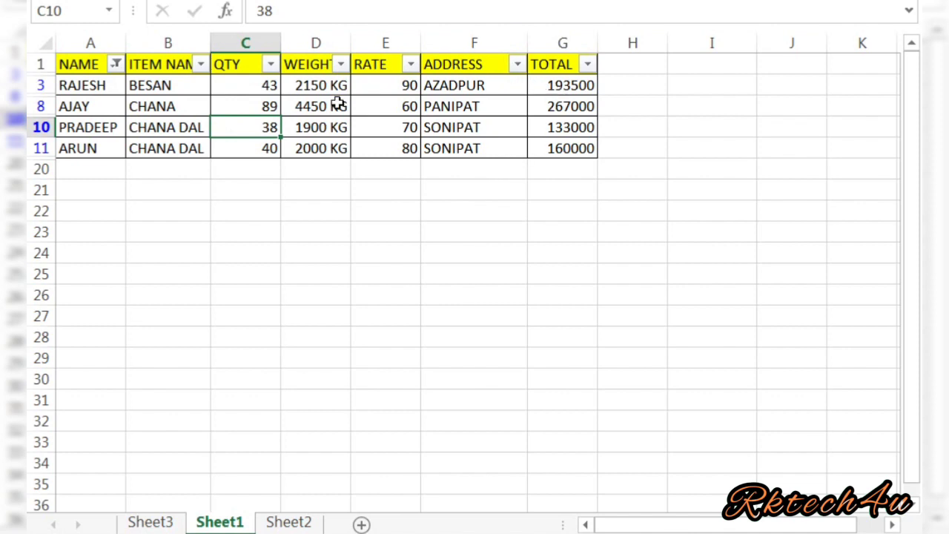
{"action": "left_click", "coordinate": [95, 83]}
{"action": "key", "text": "Up"}
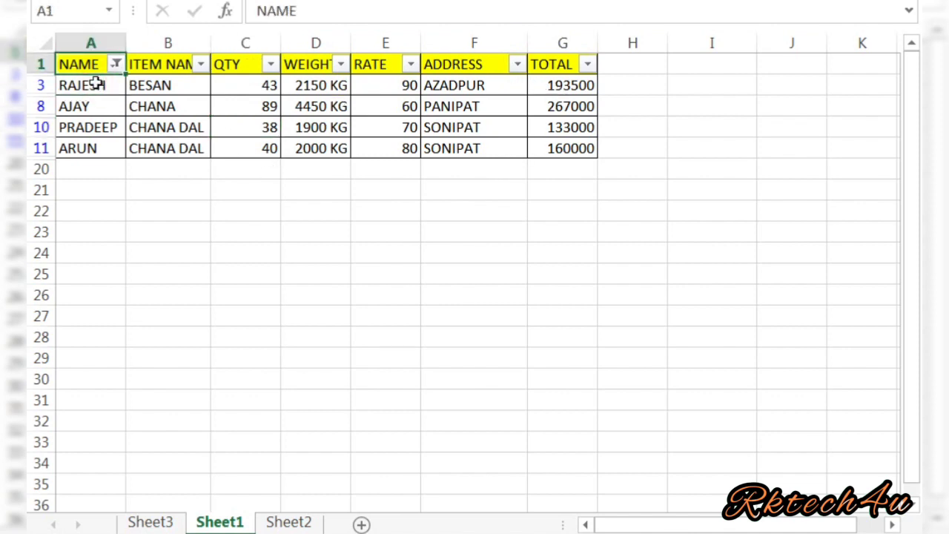
{"action": "key", "text": "shift+Down"}
{"action": "key", "text": "shift+Down"}
{"action": "key", "text": "shift+Down"}
{"action": "key", "text": "shift+Down"}
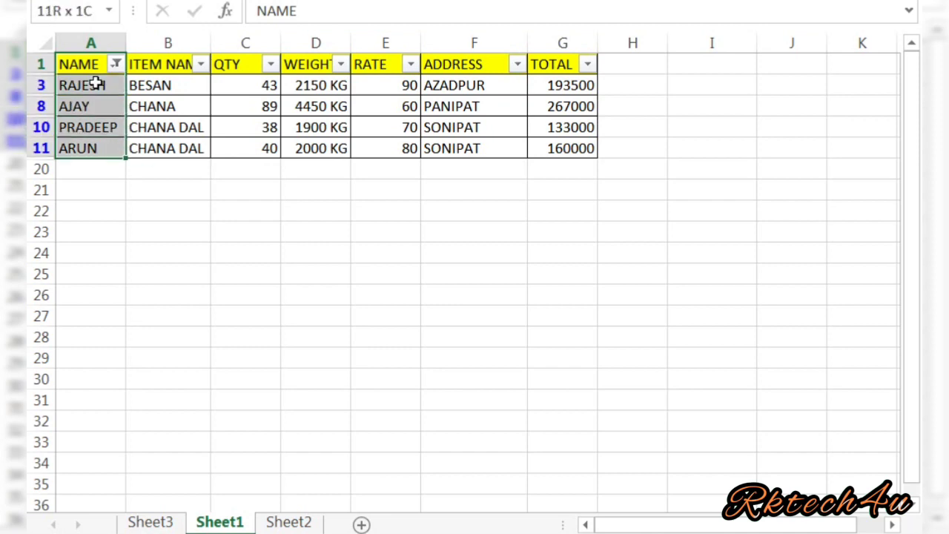
{"action": "key", "text": "shift+Right"}
{"action": "key", "text": "shift+Right"}
{"action": "key", "text": "shift+Right"}
{"action": "key", "text": "shift+Right"}
{"action": "key", "text": "shift+Right"}
{"action": "key", "text": "shift+Right"}
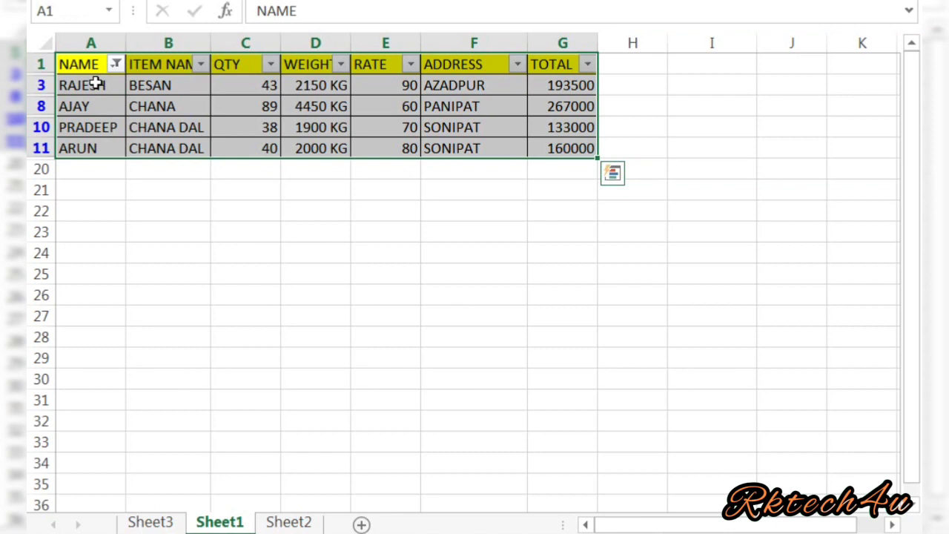
{"action": "key", "text": "ctrl+g"}
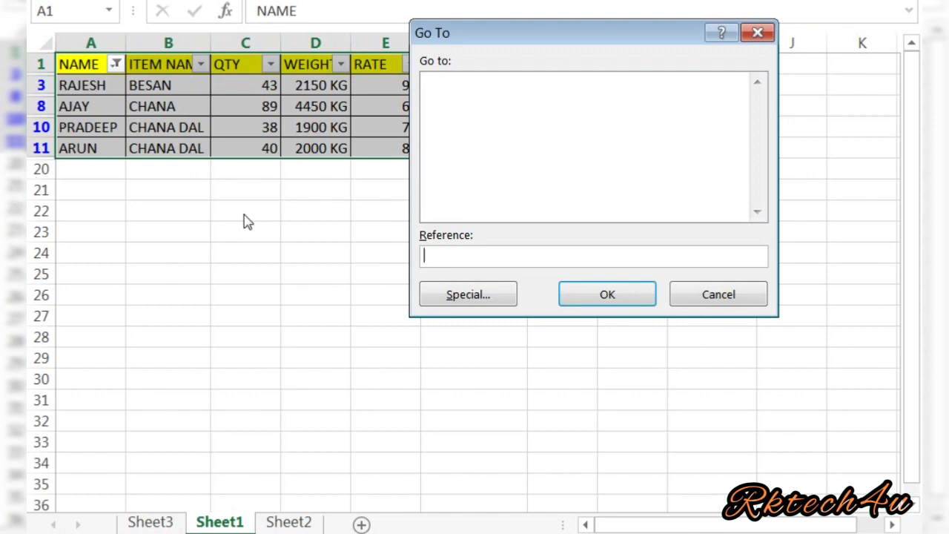
Use Go To Special's Visible cells only option to limit the selection to the shown rows.
{"action": "left_click", "coordinate": [466, 300]}
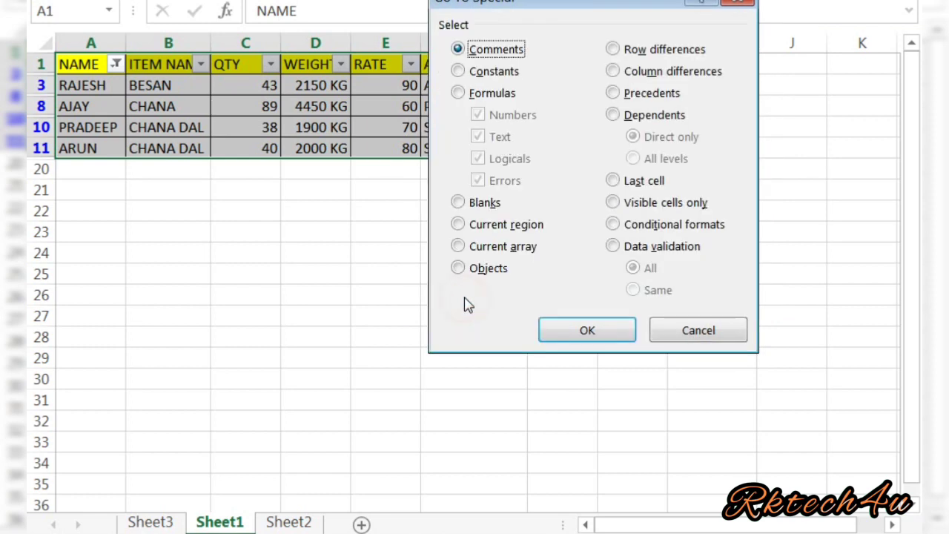
{"action": "left_click", "coordinate": [613, 204]}
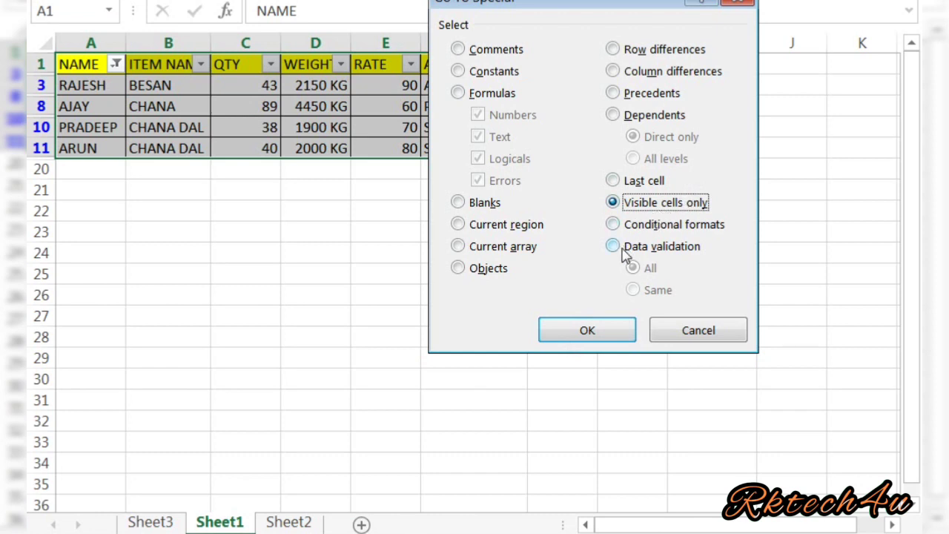
{"action": "left_click", "coordinate": [587, 331]}
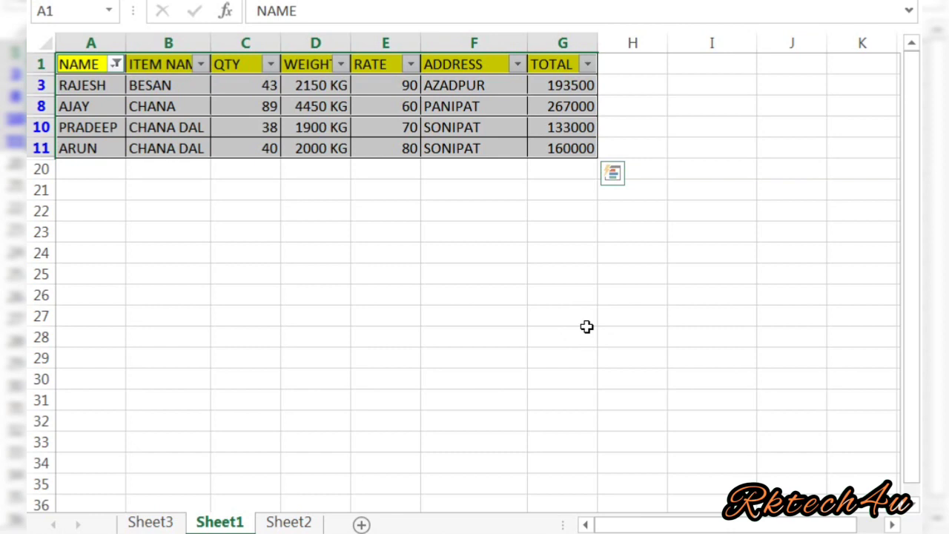
Paste the copied visible rows into a new Sheet4, then go back to Sheet1 via Sheet3.
{"action": "key", "text": "ctrl+c"}
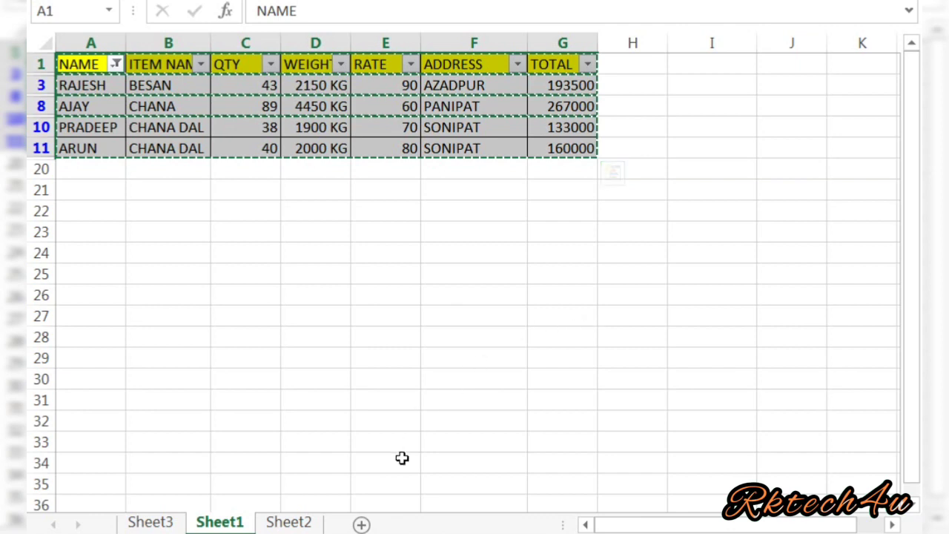
{"action": "left_click", "coordinate": [362, 525]}
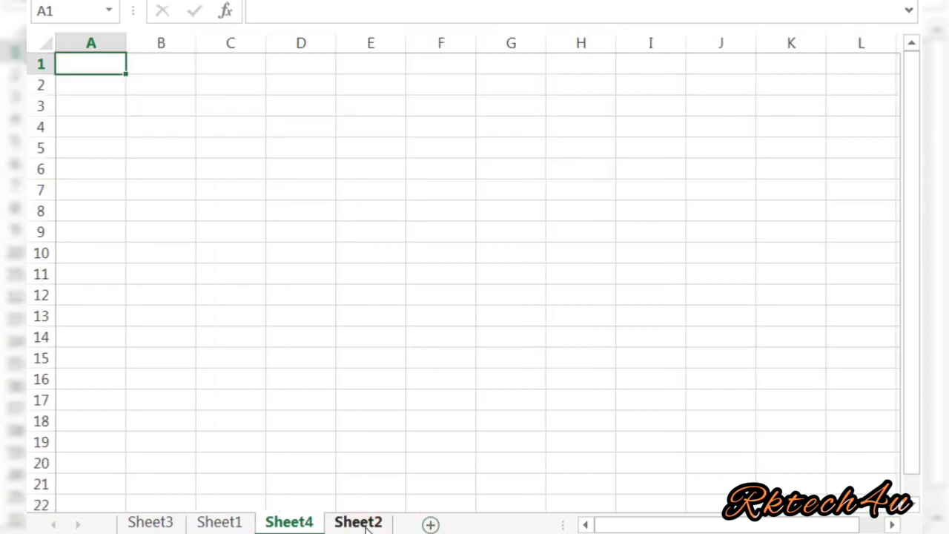
{"action": "key", "text": "ctrl+v"}
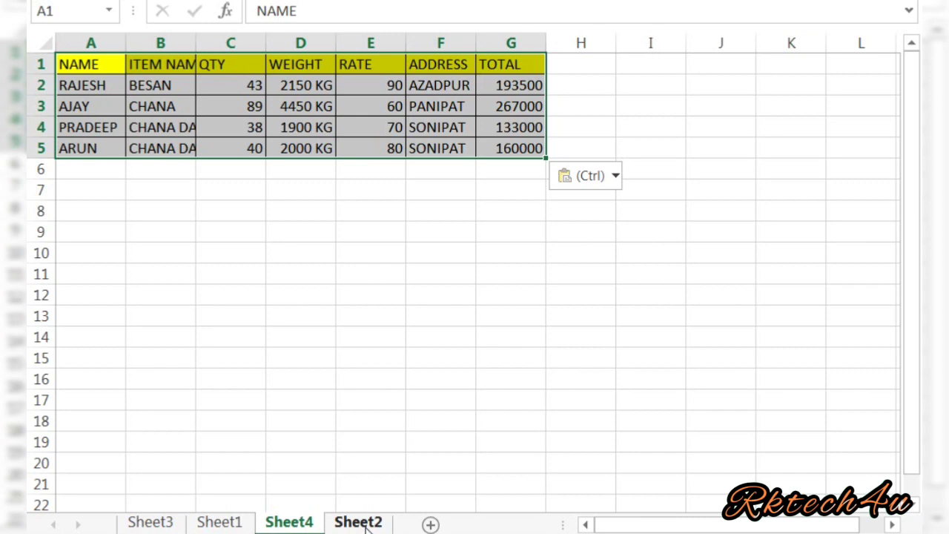
{"action": "left_click", "coordinate": [148, 523]}
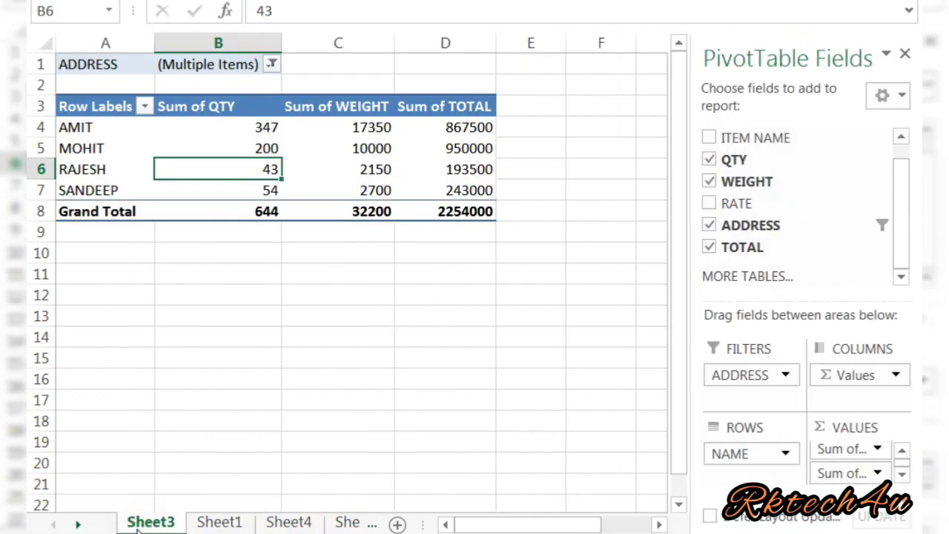
{"action": "left_click", "coordinate": [213, 527]}
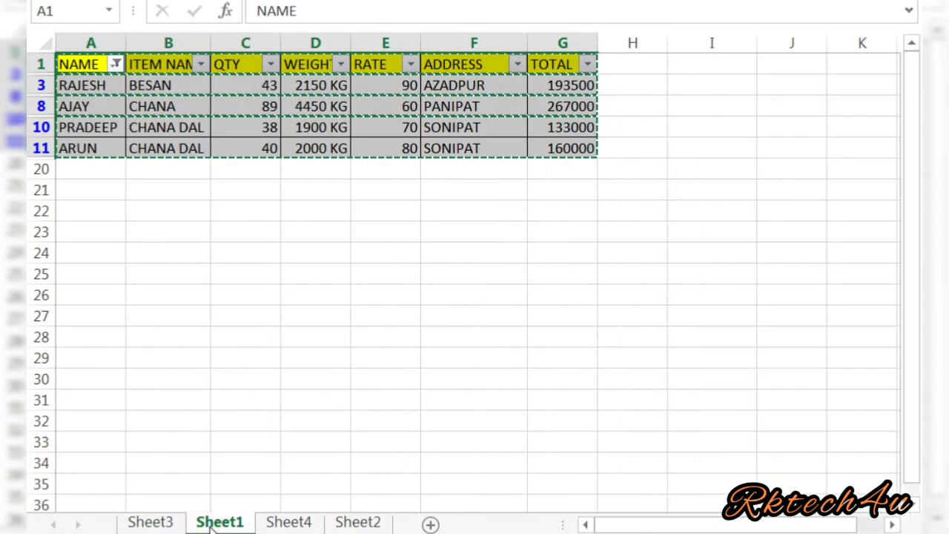
Tick (Select All) in the NAME filter so all 18 data rows reappear.
{"action": "left_click", "coordinate": [227, 281]}
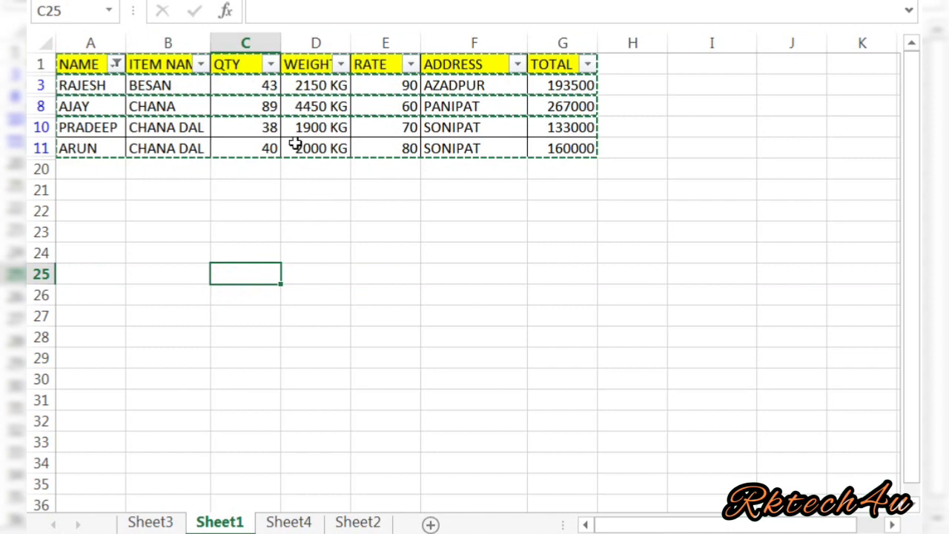
{"action": "left_click", "coordinate": [303, 186]}
{"action": "double_click", "coordinate": [304, 187]}
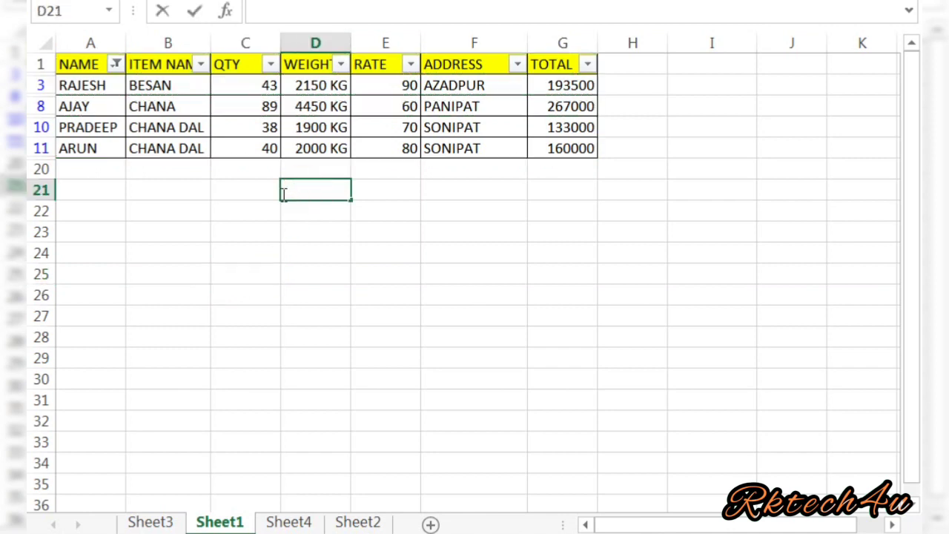
{"action": "left_click", "coordinate": [250, 198]}
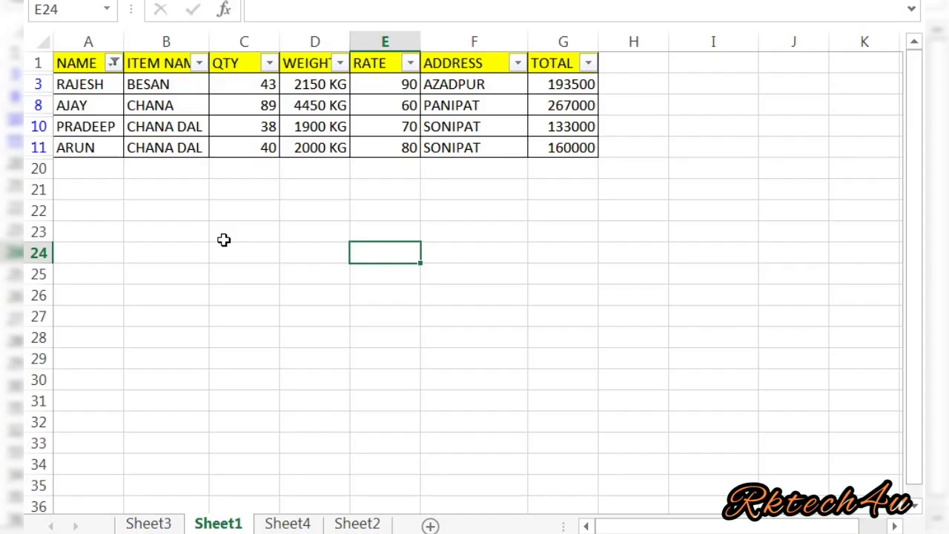
{"action": "left_click", "coordinate": [114, 64]}
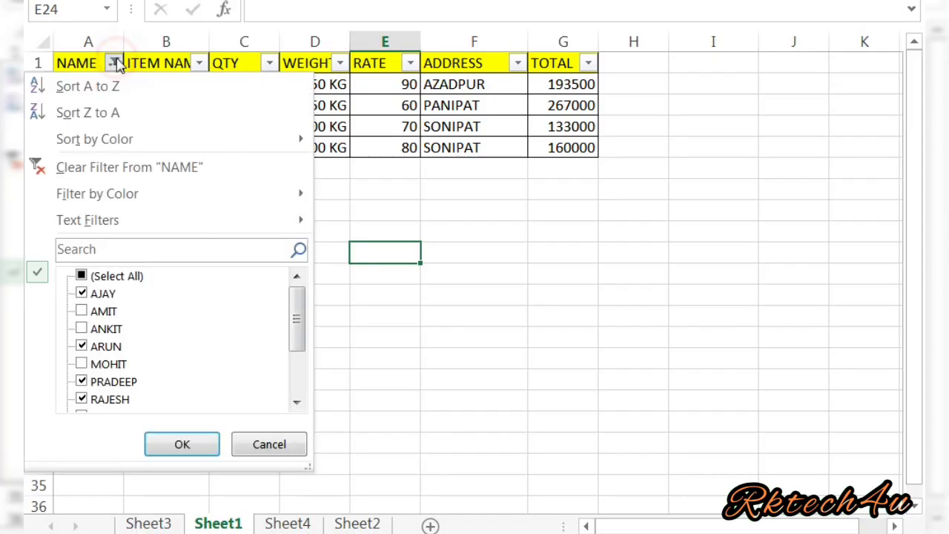
{"action": "left_click", "coordinate": [126, 277]}
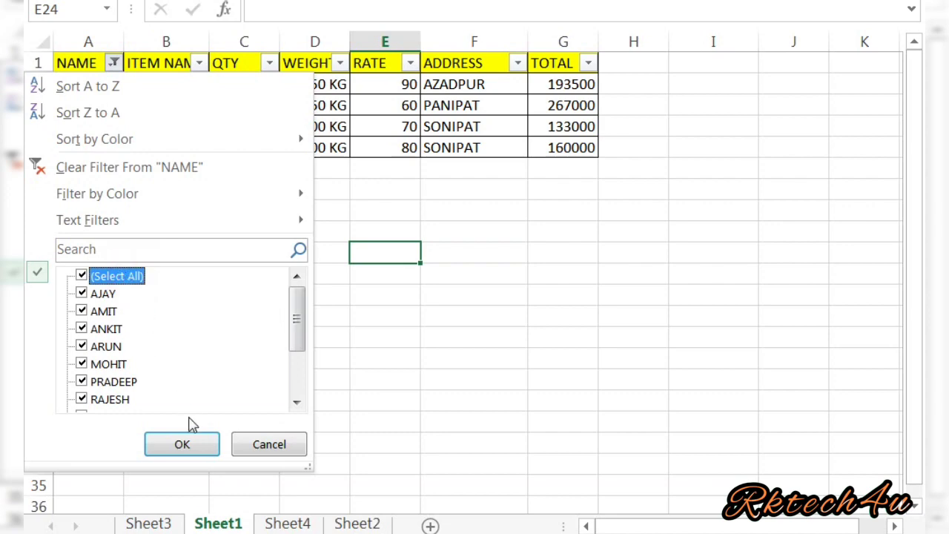
{"action": "left_click", "coordinate": [183, 444]}
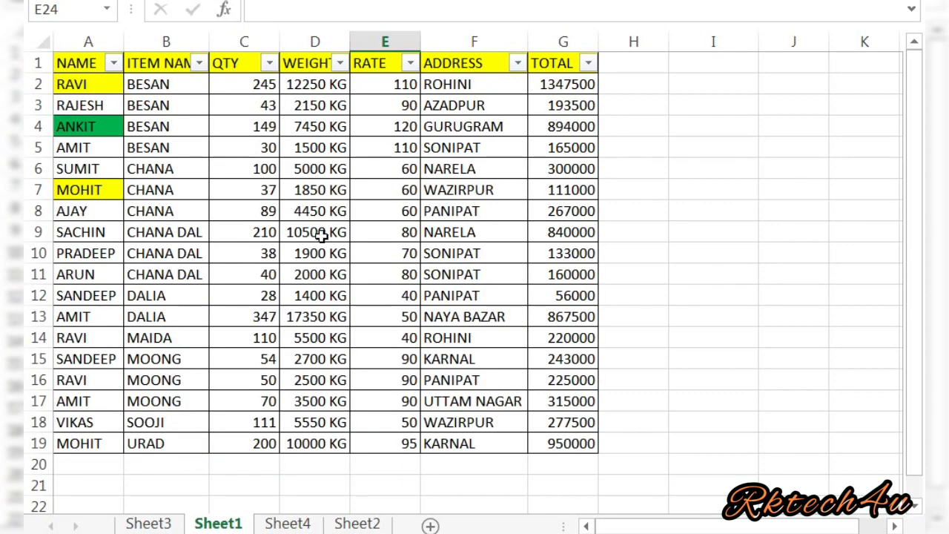
{"action": "left_click", "coordinate": [389, 170]}
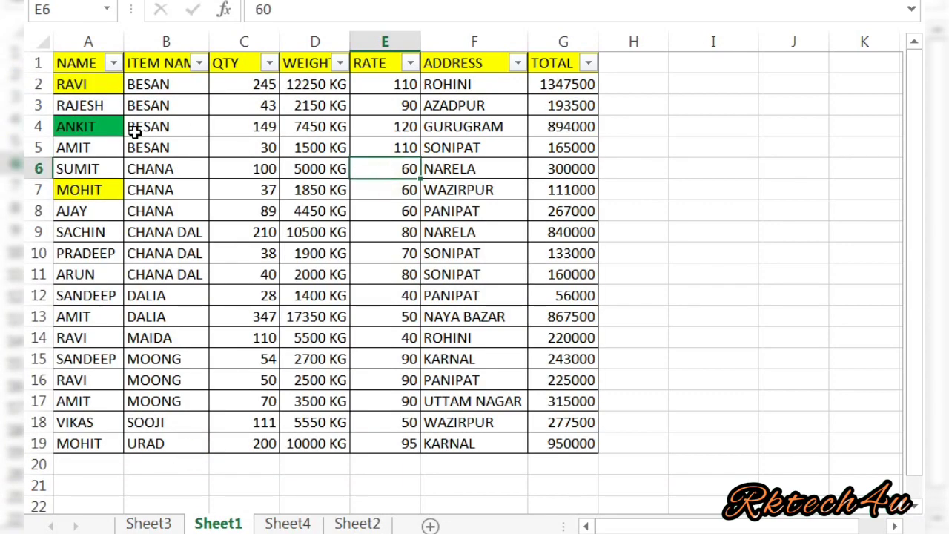
Set No Fill on the names in A2:A7, clearing the yellow and green highlights.
{"action": "left_click", "coordinate": [96, 86]}
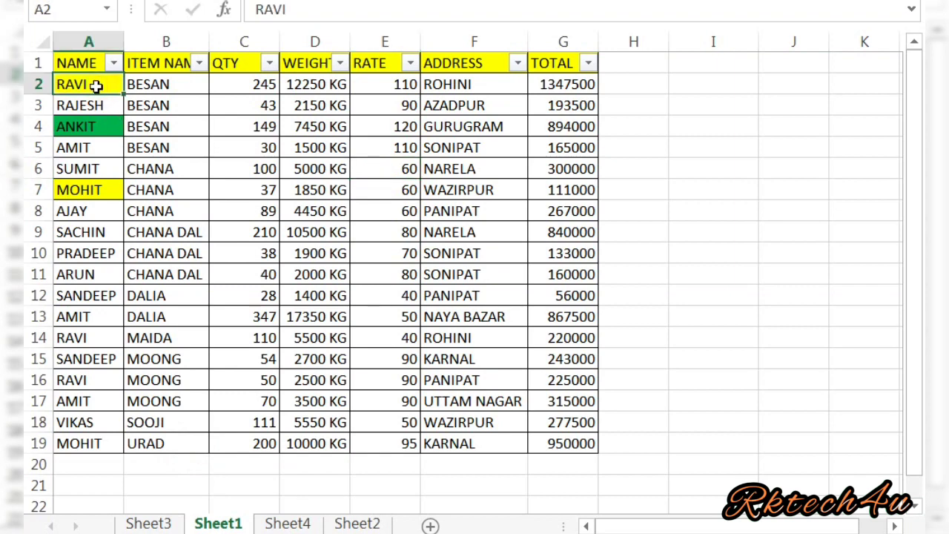
{"action": "left_click_drag", "start_coordinate": [96, 86], "coordinate": [95, 190]}
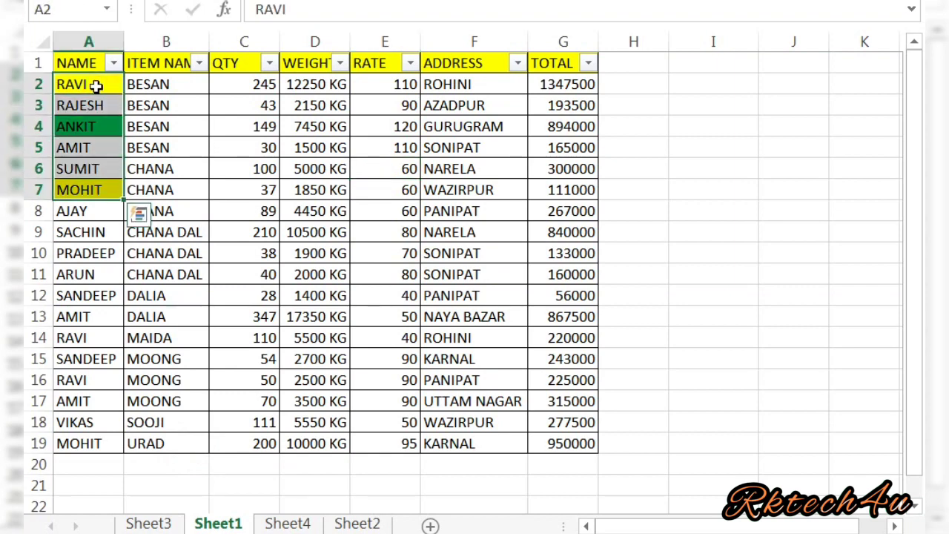
{"action": "left_click", "coordinate": [111, 1]}
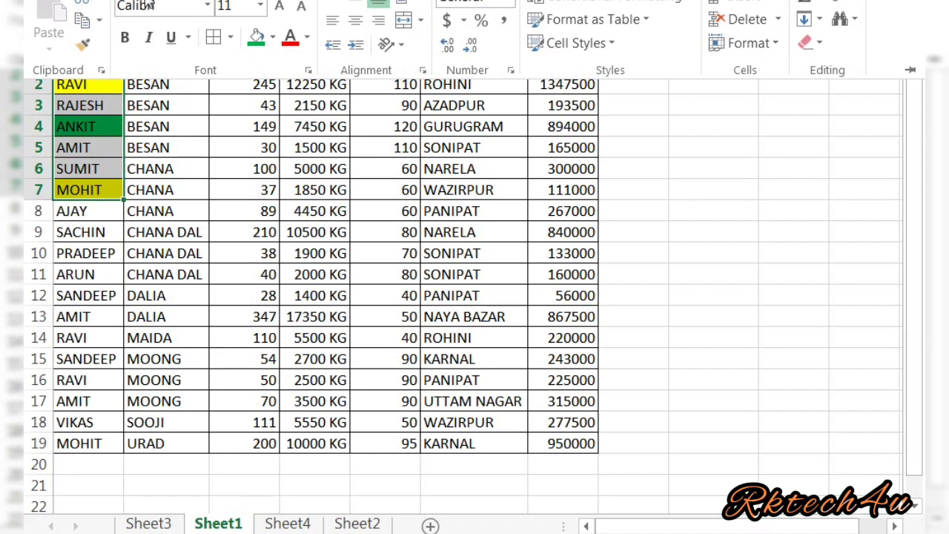
{"action": "left_click", "coordinate": [272, 37]}
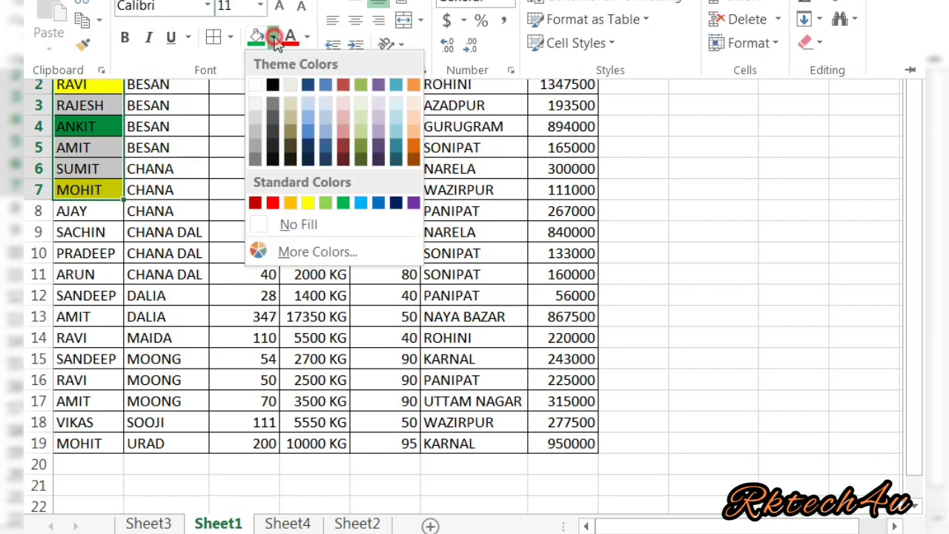
{"action": "left_click", "coordinate": [335, 233]}
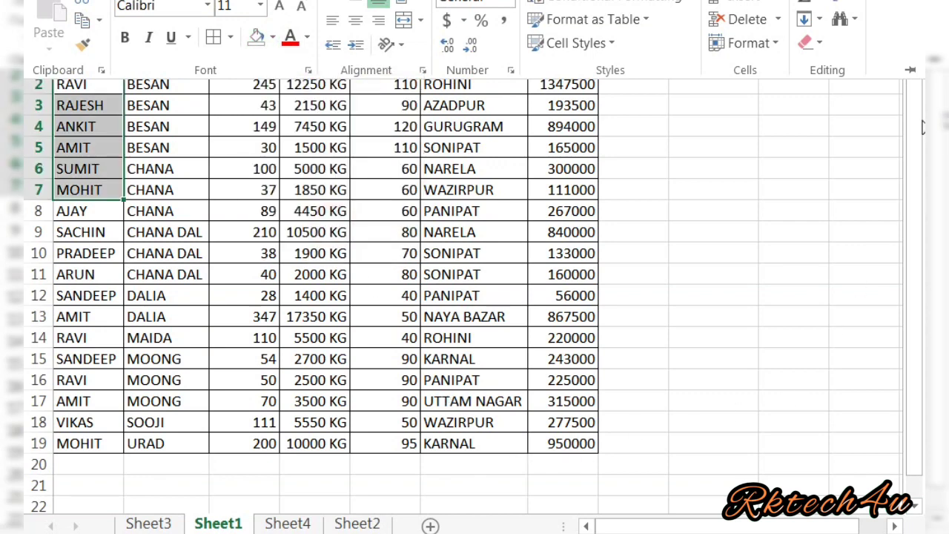
Begin a =SUBTO formula in cell G20 under the TOTAL column.
{"action": "left_click_drag", "start_coordinate": [921, 190], "coordinate": [916, 145]}
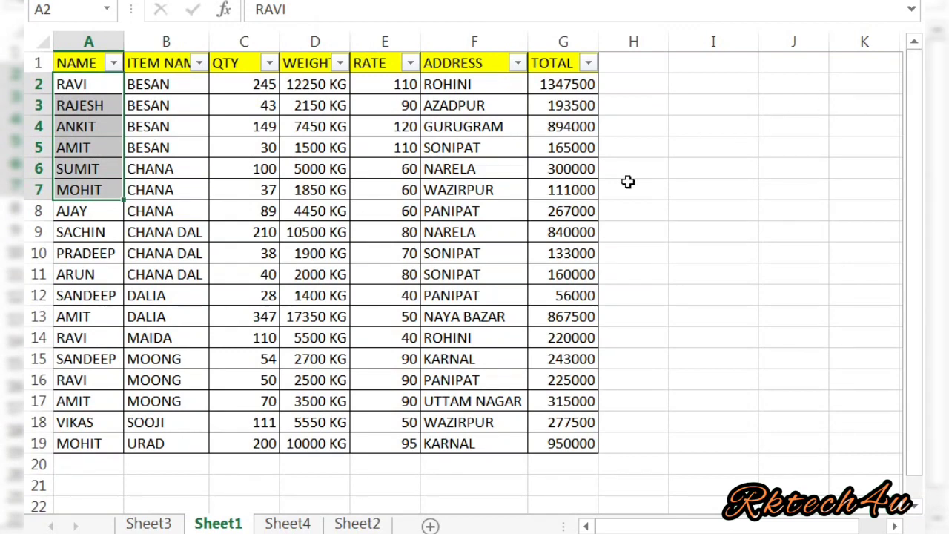
{"action": "left_click", "coordinate": [566, 466]}
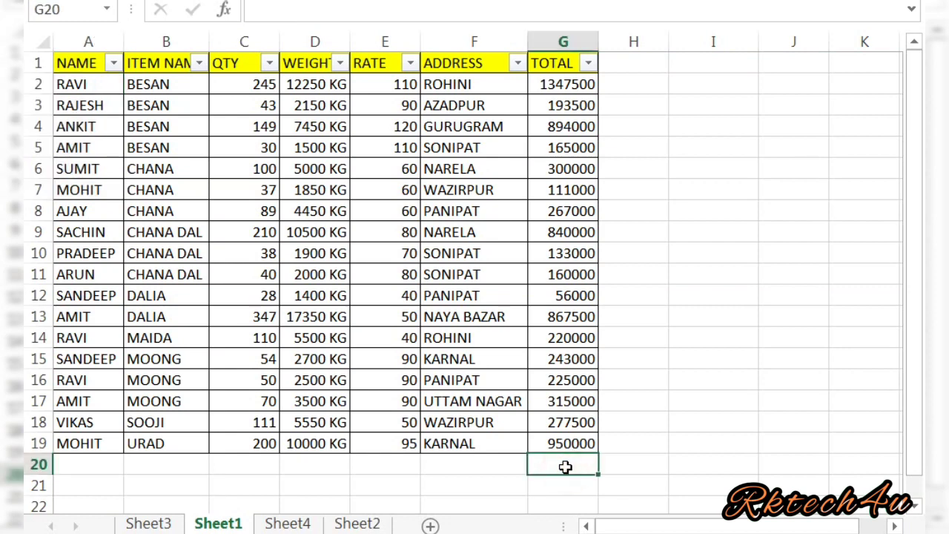
{"action": "type", "text": "=SU"}
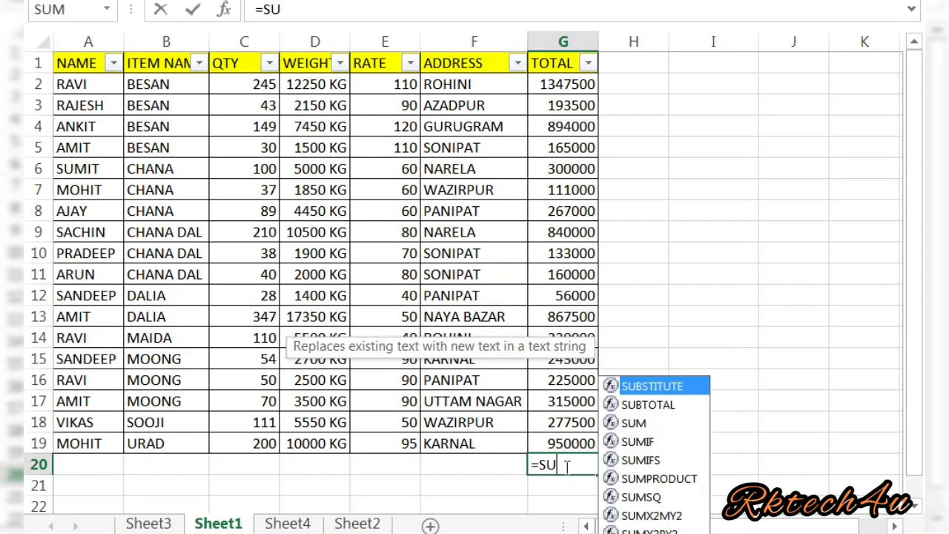
{"action": "type", "text": "BTO"}
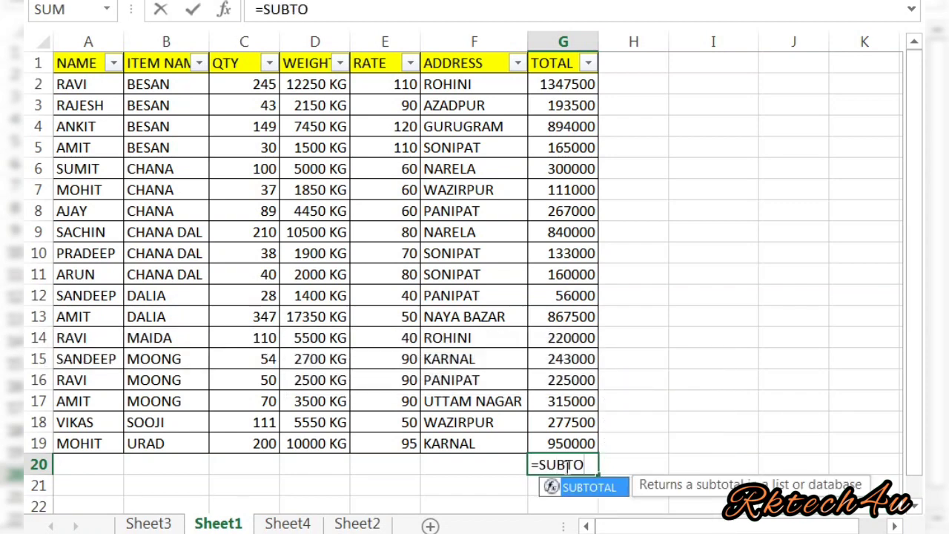
Finish G20 as =SUBTOTAL(9,G2:G19), which shows 7565000.
{"action": "key", "text": "Tab"}
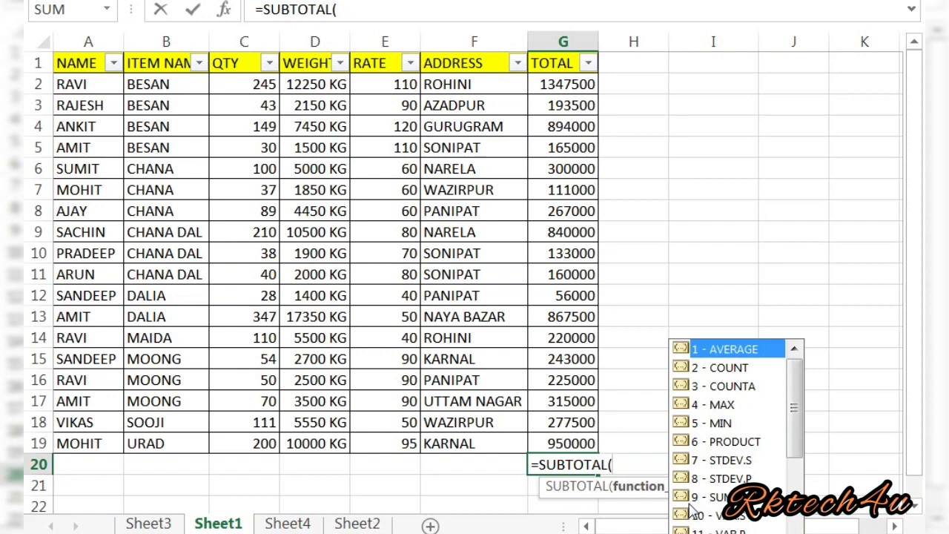
{"action": "type", "text": "9,"}
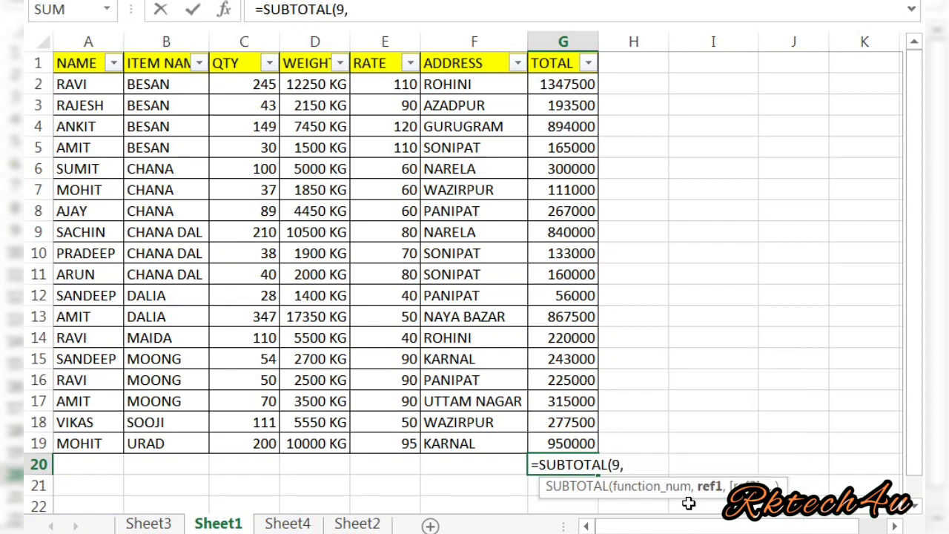
{"action": "left_click", "coordinate": [550, 84]}
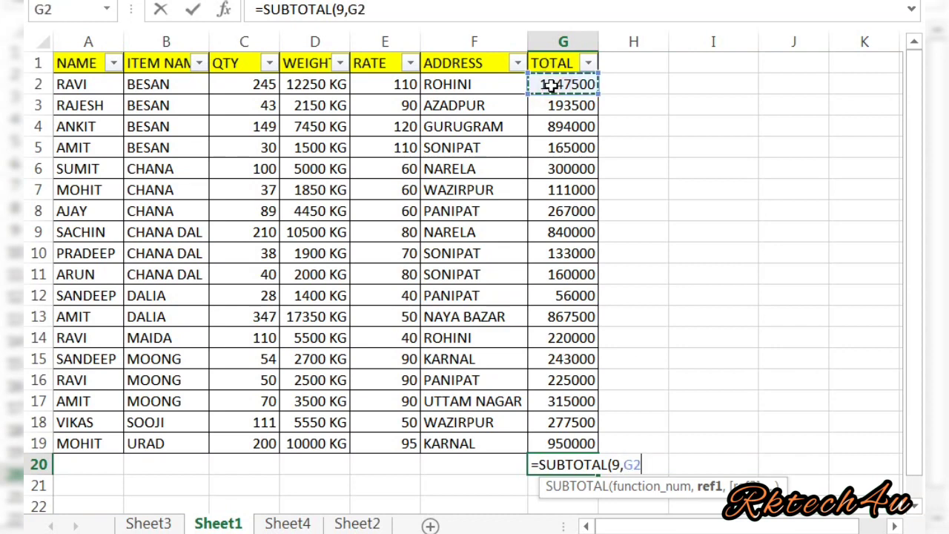
{"action": "key", "text": "Down"}
{"action": "key", "text": "Down"}
{"action": "key", "text": "Down"}
{"action": "key", "text": "Down"}
{"action": "key", "text": "Down"}
{"action": "key", "text": "Down"}
{"action": "key", "text": "Down"}
{"action": "key", "text": "Down"}
{"action": "key", "text": "Down"}
{"action": "key", "text": "Down"}
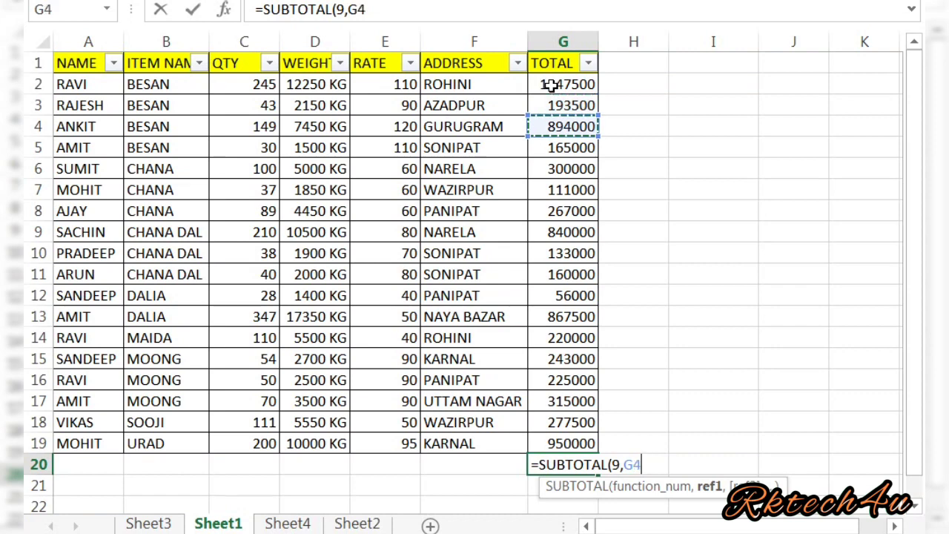
{"action": "key", "text": "Down"}
{"action": "key", "text": "Down"}
{"action": "key", "text": "Down"}
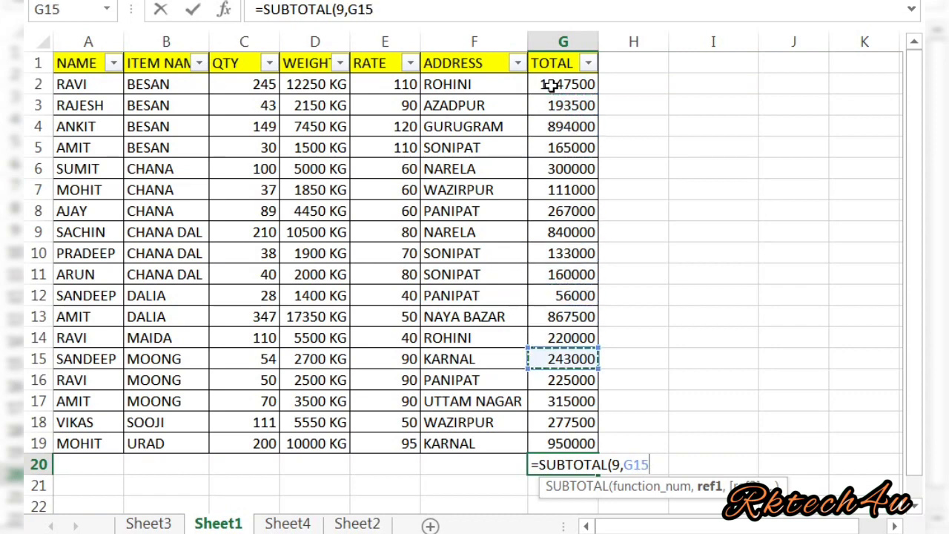
{"action": "key", "text": "Up"}
{"action": "key", "text": "Up"}
{"action": "key", "text": "Up"}
{"action": "key", "text": "Up"}
{"action": "key", "text": "Up"}
{"action": "key", "text": "Up"}
{"action": "key", "text": "Up"}
{"action": "key", "text": "Up"}
{"action": "key", "text": "Up"}
{"action": "key", "text": "Up"}
{"action": "key", "text": "Up"}
{"action": "key", "text": "Up"}
{"action": "key", "text": "Up"}
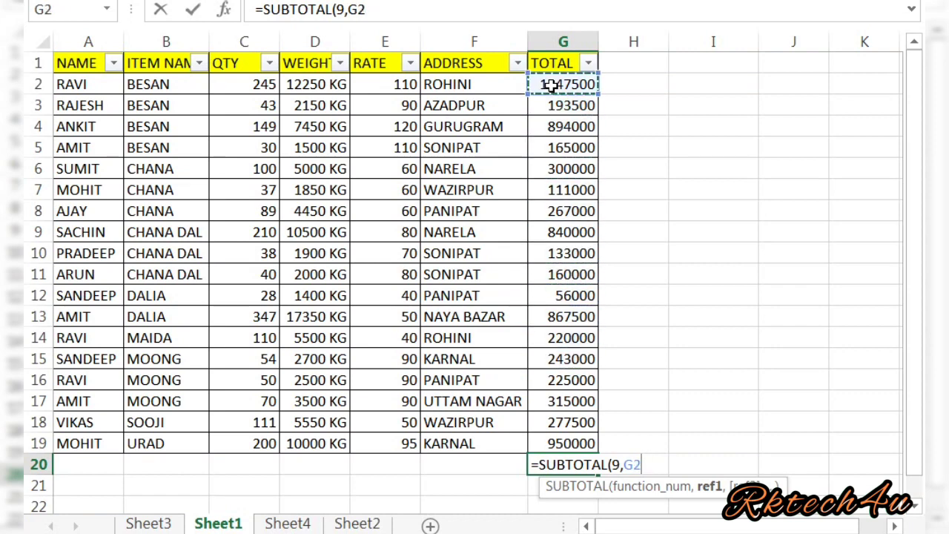
{"action": "key", "text": "shift+Down"}
{"action": "key", "text": "shift+Down"}
{"action": "key", "text": "shift+Down"}
{"action": "key", "text": "shift+Down"}
{"action": "key", "text": "shift+Down"}
{"action": "key", "text": "shift+Down"}
{"action": "key", "text": "shift+Down"}
{"action": "key", "text": "shift+Down"}
{"action": "key", "text": "shift+Down"}
{"action": "key", "text": "shift+Down"}
{"action": "key", "text": "shift+Down"}
{"action": "key", "text": "shift+Down"}
{"action": "key", "text": "shift+Down"}
{"action": "key", "text": "shift+Down"}
{"action": "key", "text": "shift+Down"}
{"action": "key", "text": "shift+Down"}
{"action": "key", "text": "shift+Down"}
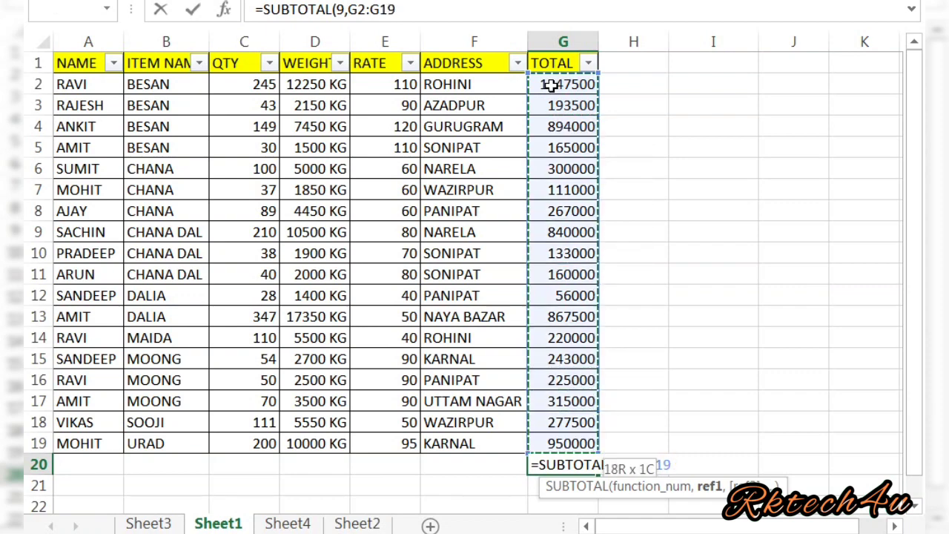
{"action": "type", "text": ")"}
{"action": "key", "text": "Return"}
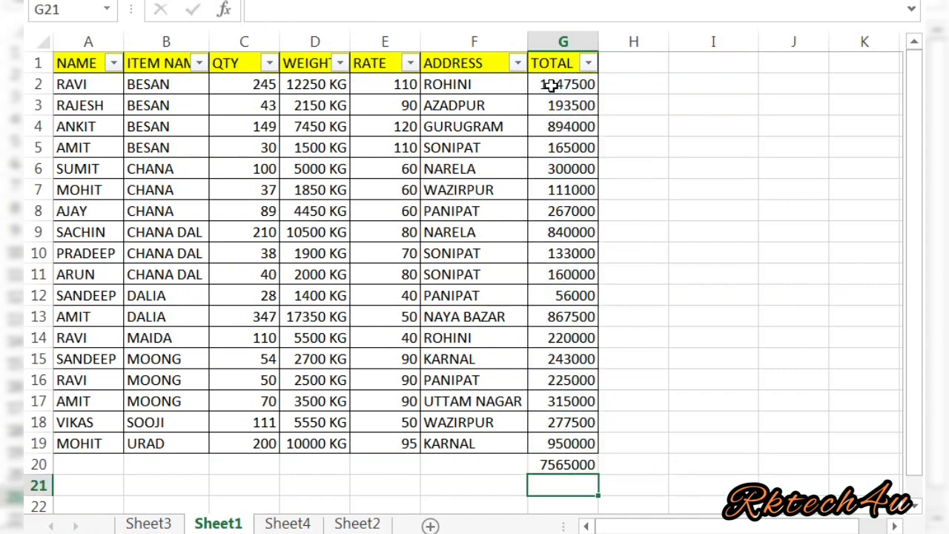
Copy the G20 subtotal into C20, giving SUBTOTAL(9,C2:C19) = 1951 for QTY.
{"action": "left_click", "coordinate": [564, 461]}
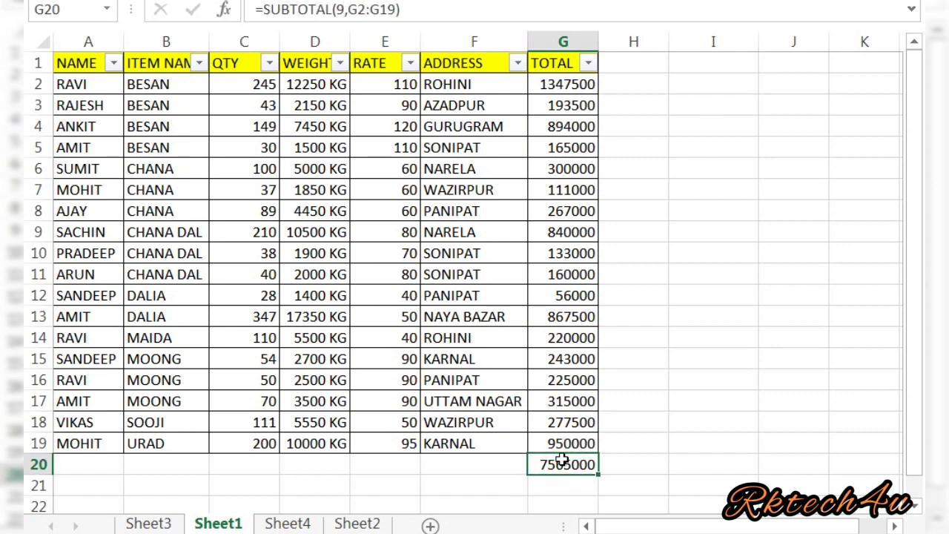
{"action": "left_click", "coordinate": [247, 460]}
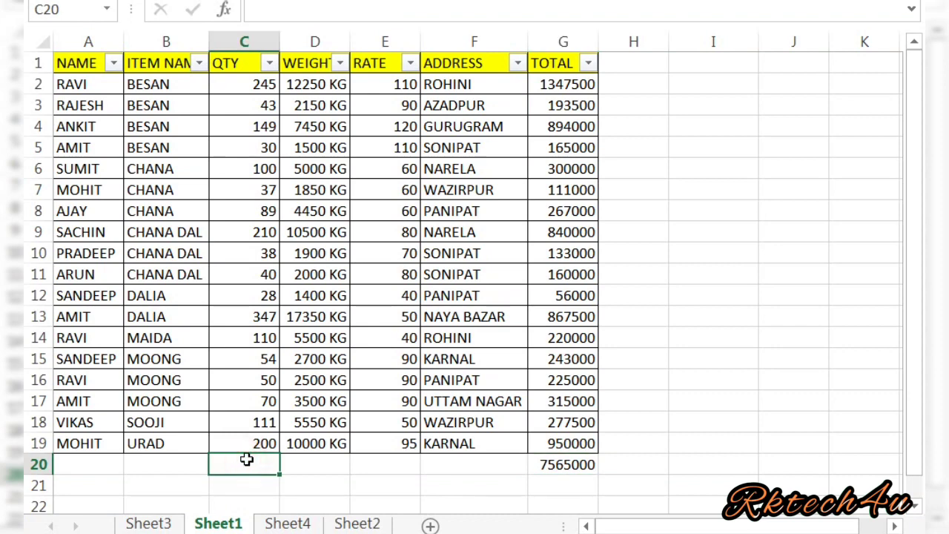
{"action": "left_click", "coordinate": [567, 465]}
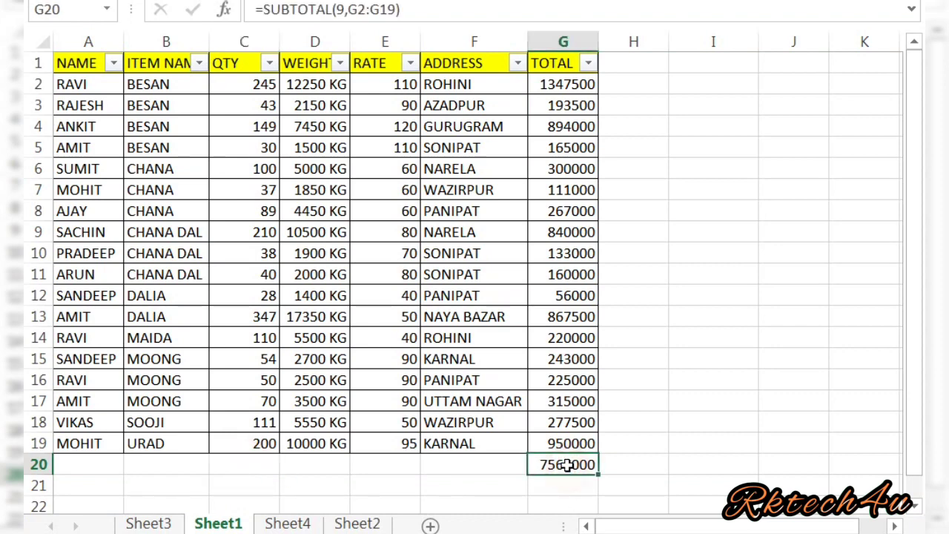
{"action": "key", "text": "ctrl+c"}
{"action": "key", "text": "Left"}
{"action": "key", "text": "Left"}
{"action": "key", "text": "Left"}
{"action": "key", "text": "Left"}
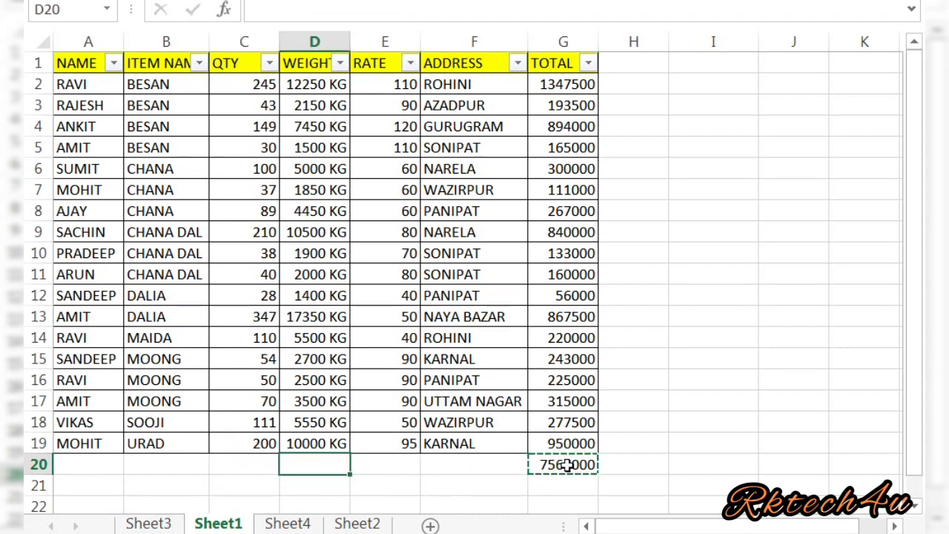
{"action": "key", "text": "Return"}
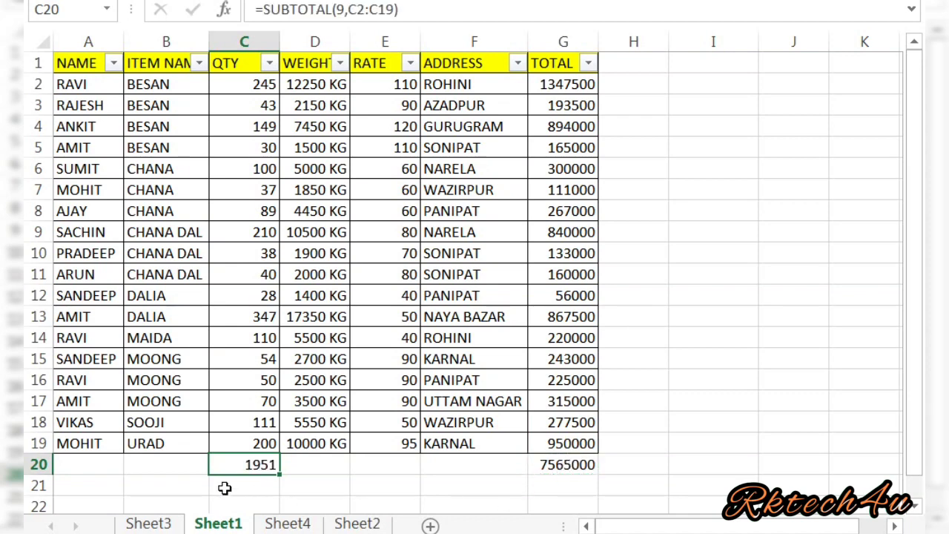
{"action": "left_click", "coordinate": [294, 481]}
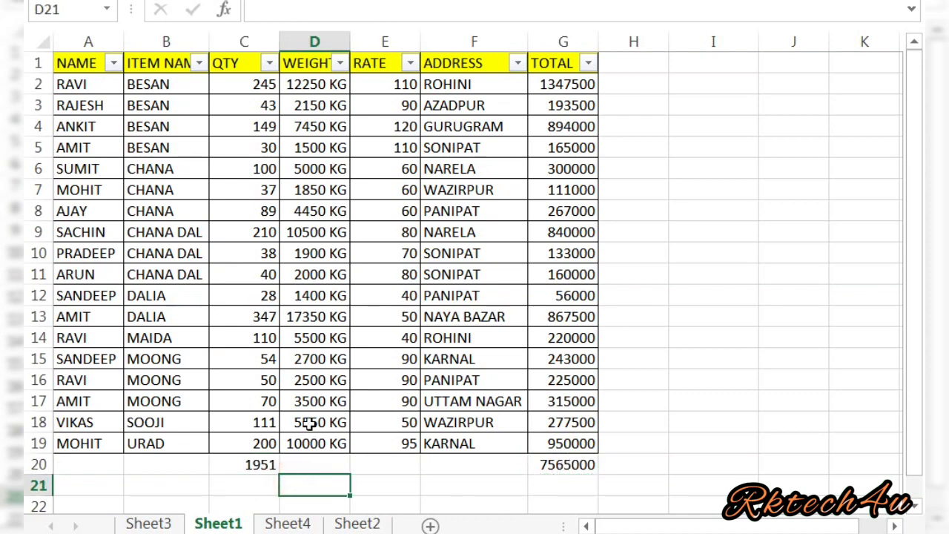
Filter NAME to AJAY only, making the row-20 subtotals 89 and 267000.
{"action": "left_click", "coordinate": [114, 63]}
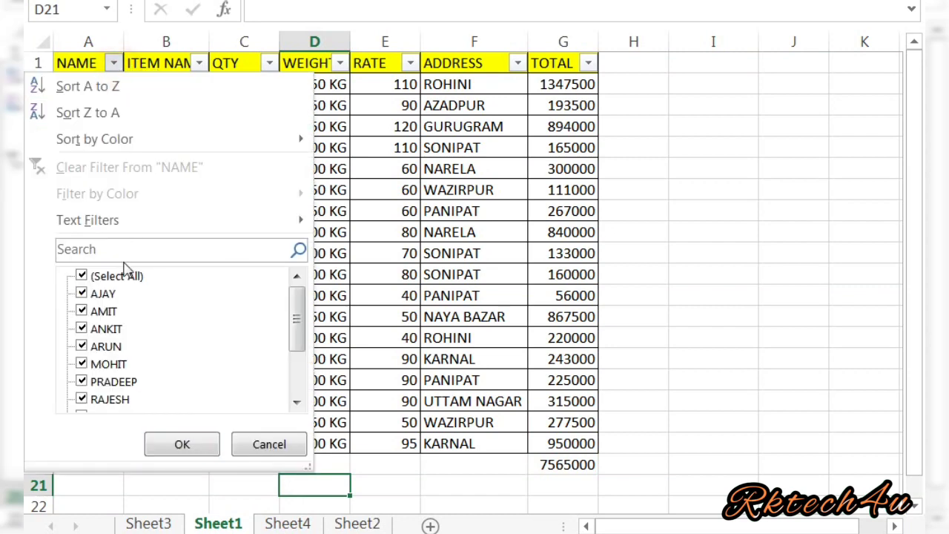
{"action": "left_click", "coordinate": [126, 276]}
{"action": "left_click", "coordinate": [104, 295]}
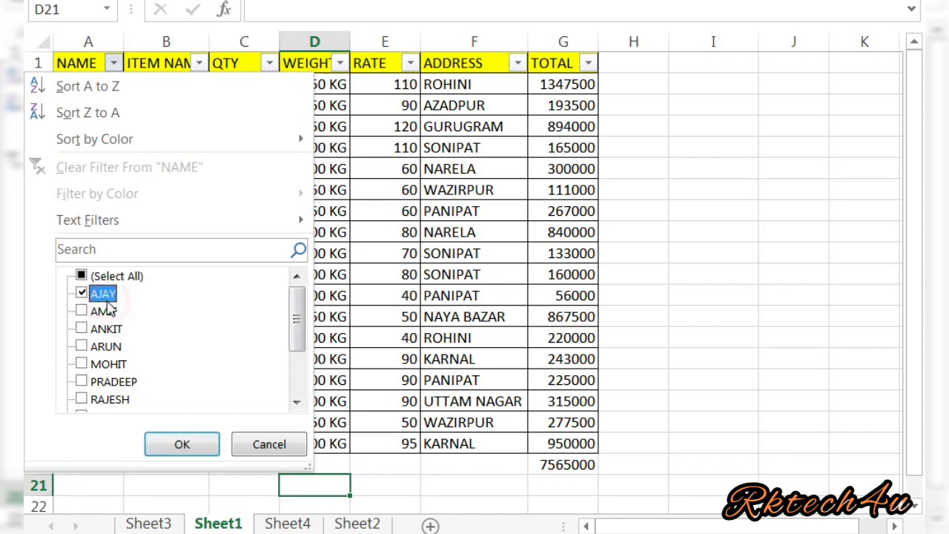
{"action": "left_click", "coordinate": [194, 447]}
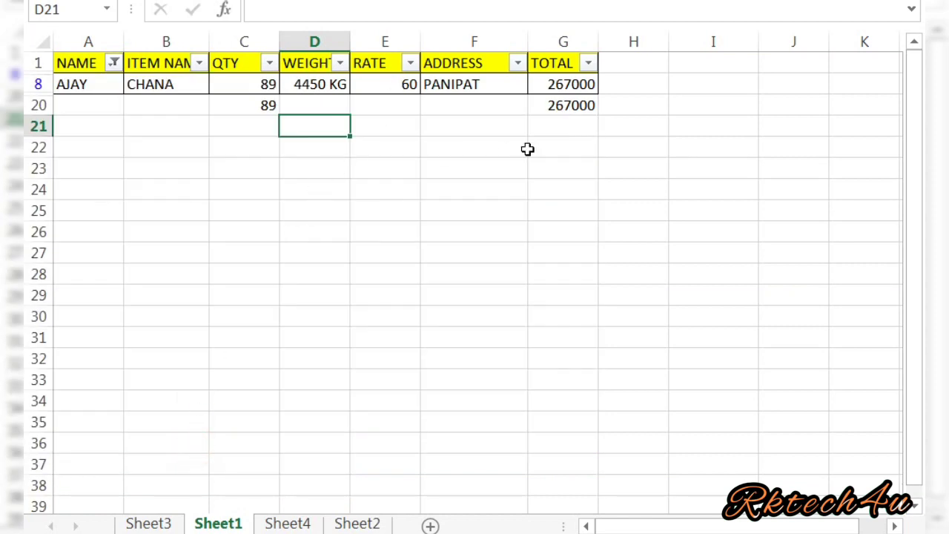
{"action": "left_click", "coordinate": [575, 106]}
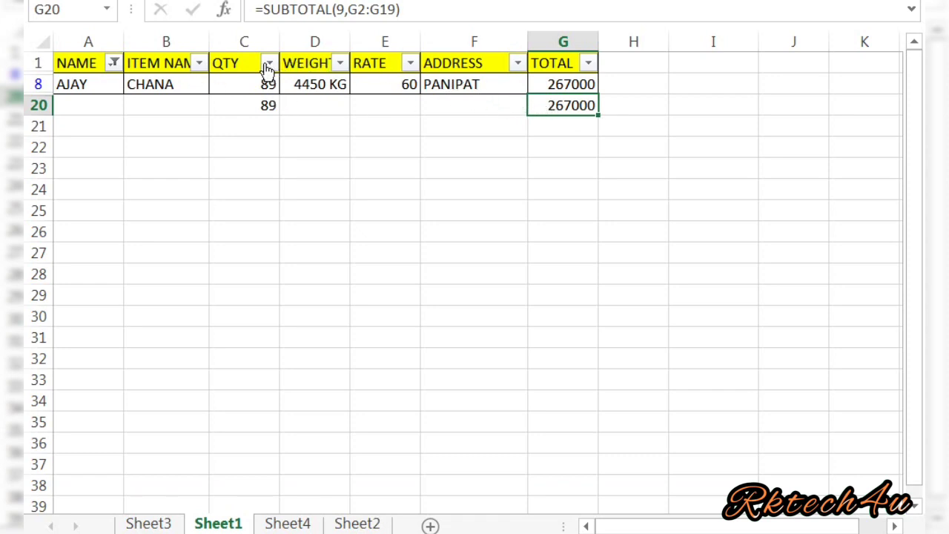
Switch the NAME filter from AJAY to ARUN only.
{"action": "left_click", "coordinate": [114, 64]}
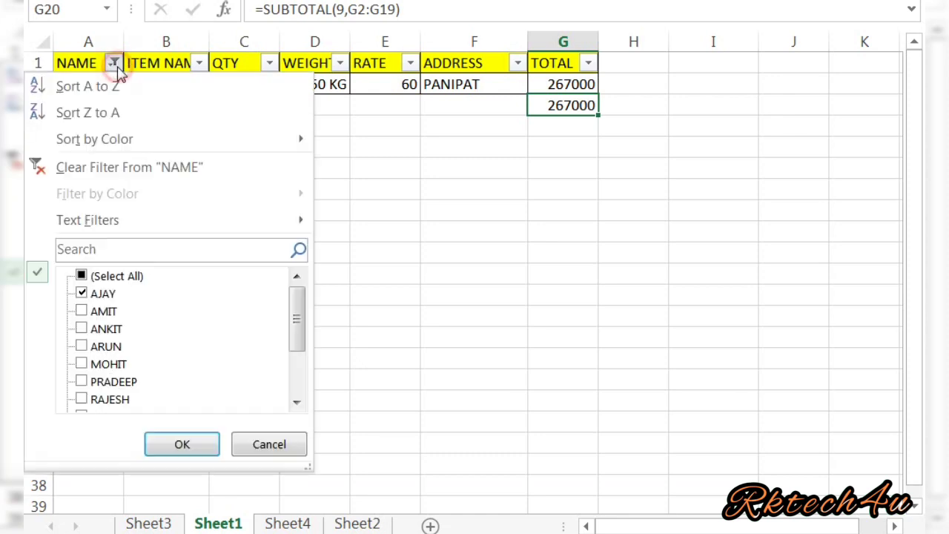
{"action": "left_click", "coordinate": [109, 295]}
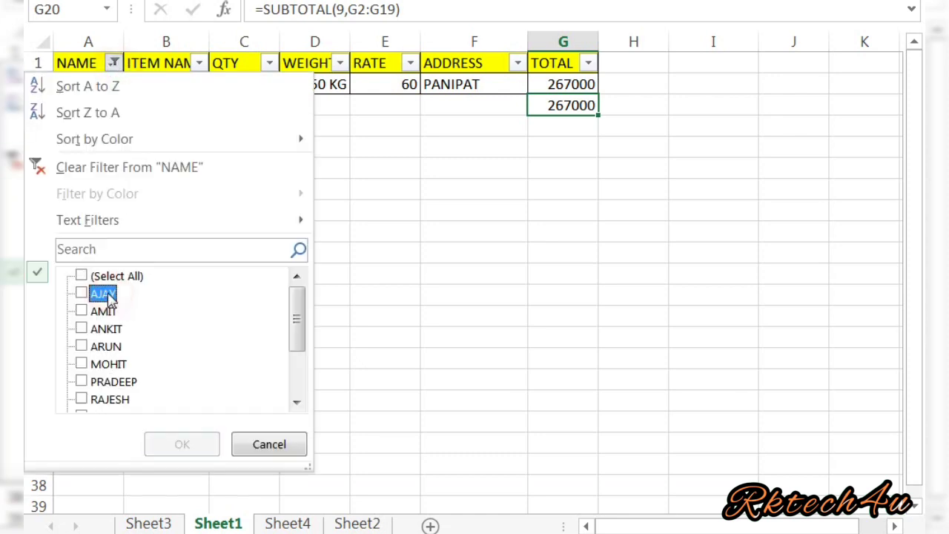
{"action": "left_click", "coordinate": [100, 346]}
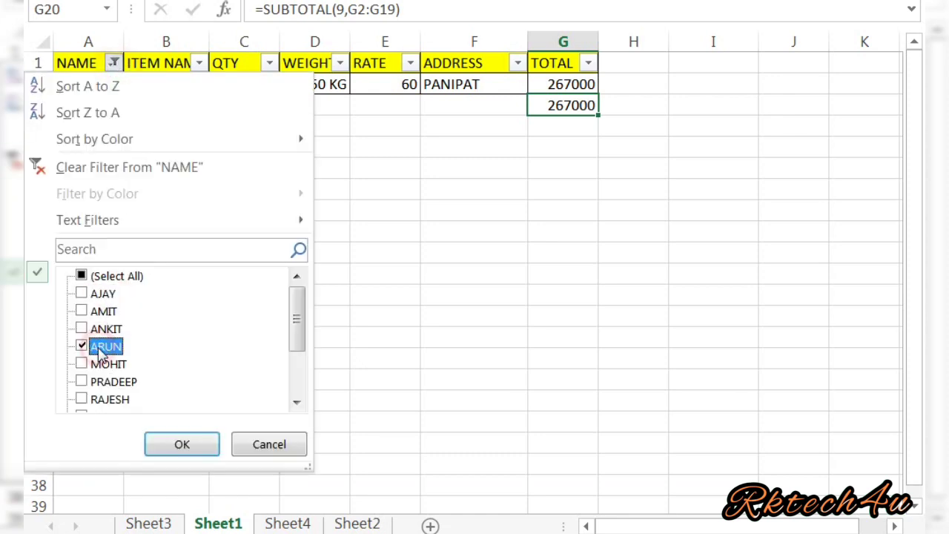
{"action": "left_click", "coordinate": [178, 444]}
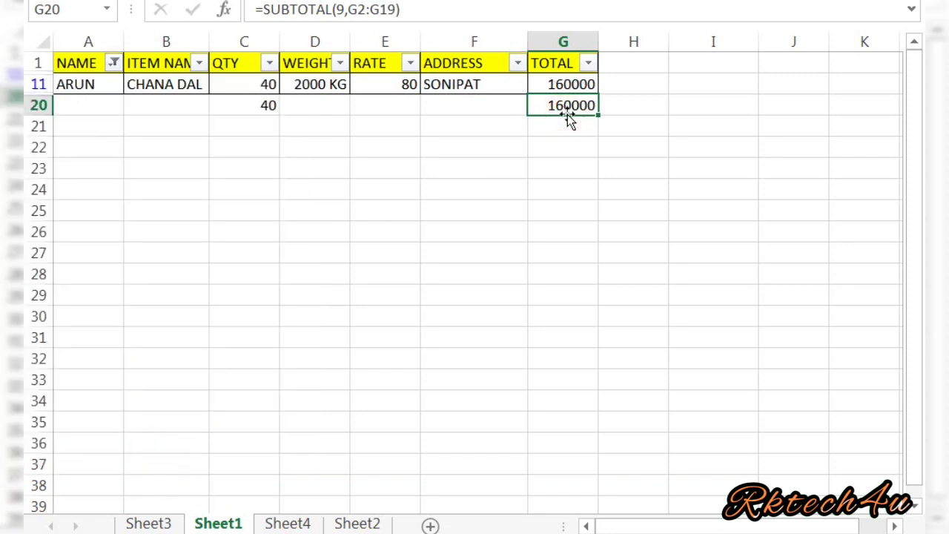
Add AJAY and AMIT to the ARUN filter, so subtotals read 576 and 1774500.
{"action": "left_click", "coordinate": [113, 64]}
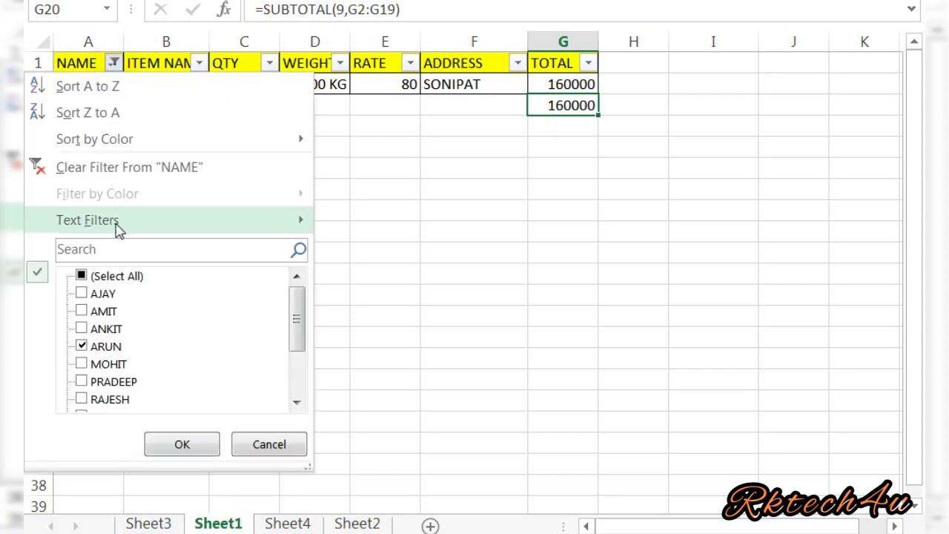
{"action": "left_click", "coordinate": [106, 294]}
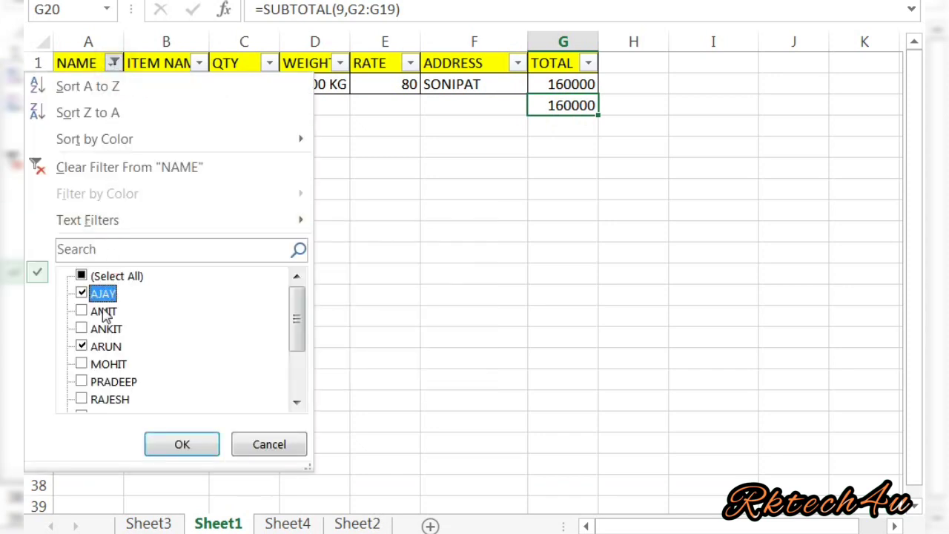
{"action": "left_click", "coordinate": [105, 312]}
{"action": "left_click", "coordinate": [176, 445]}
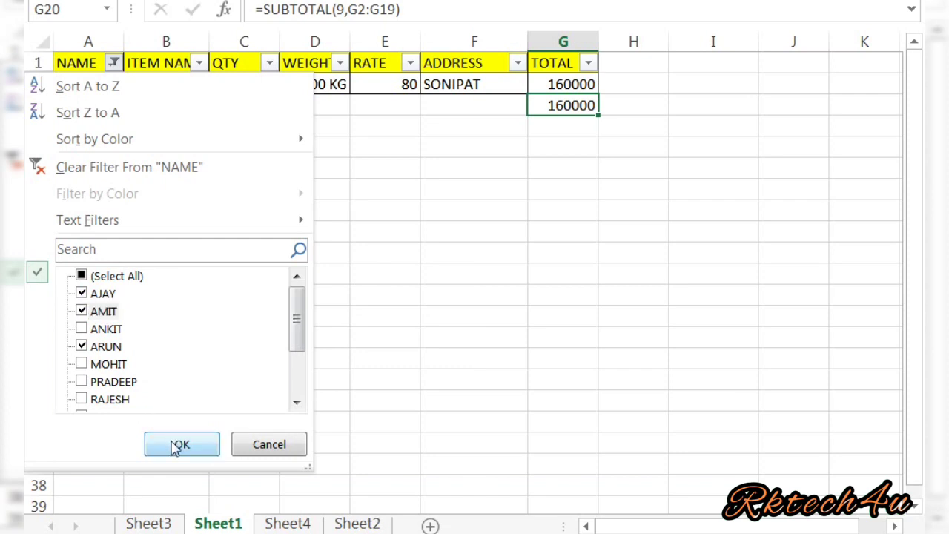
{"action": "left_click", "coordinate": [176, 445]}
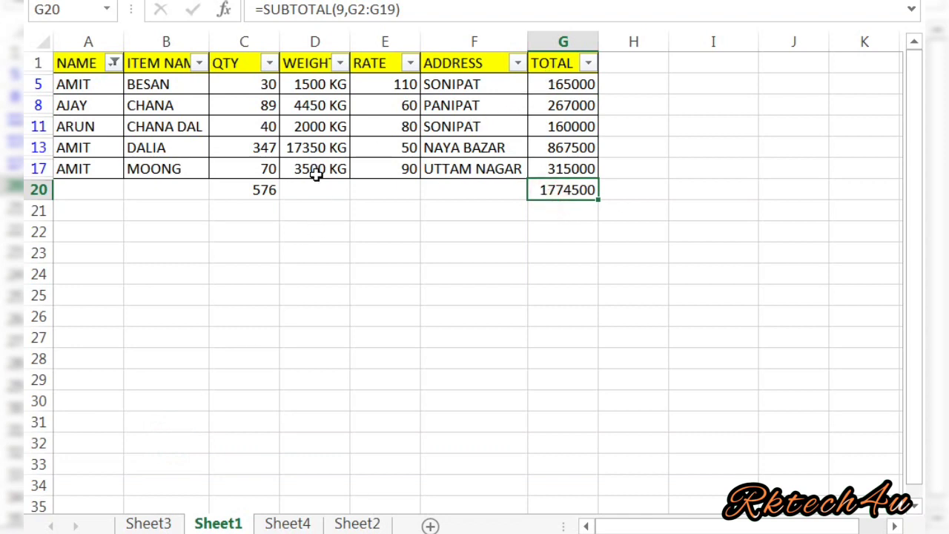
{"action": "left_click", "coordinate": [259, 190]}
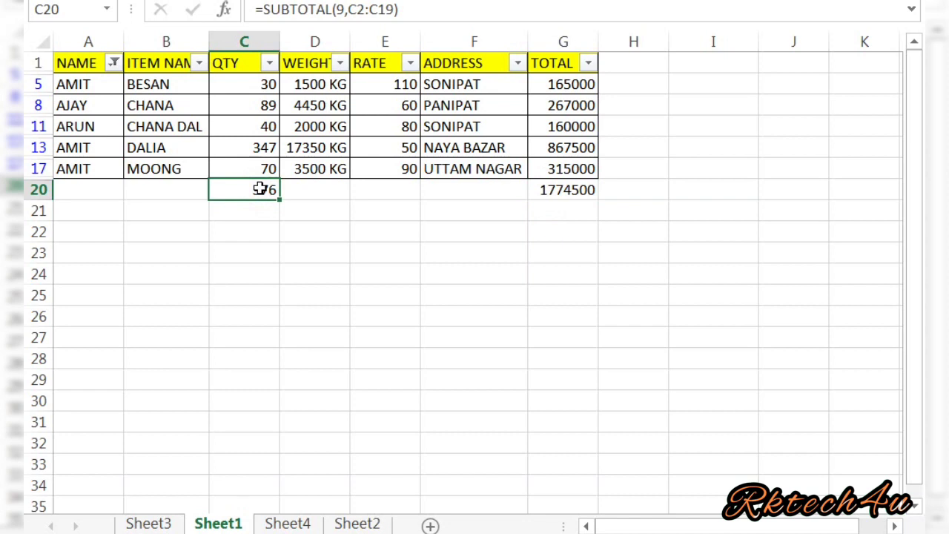